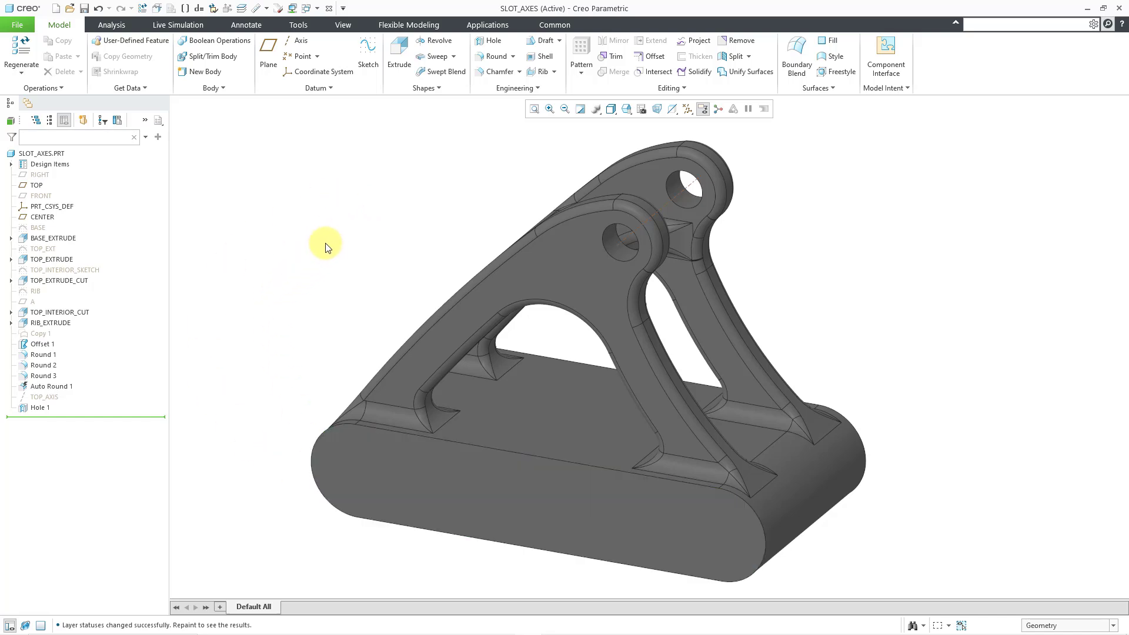
# - Start a sketch on the base's front face, oriented by the CENTER datum plane, and hide the datum planes
pyautogui.click(367, 61)
pyautogui.click(412, 505)
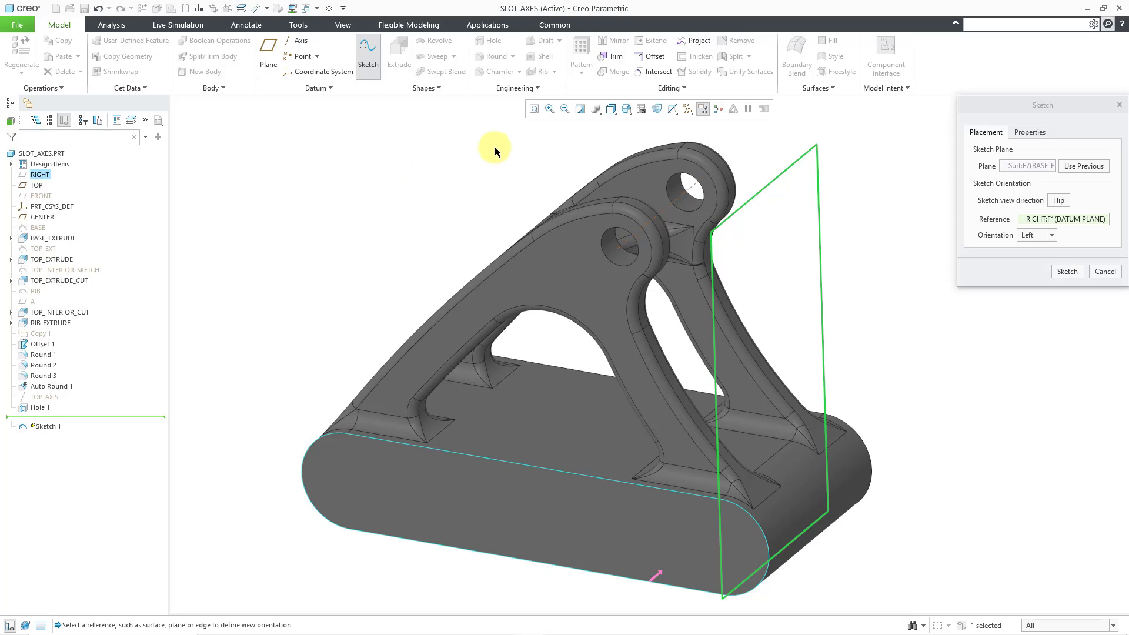
pyautogui.click(688, 110)
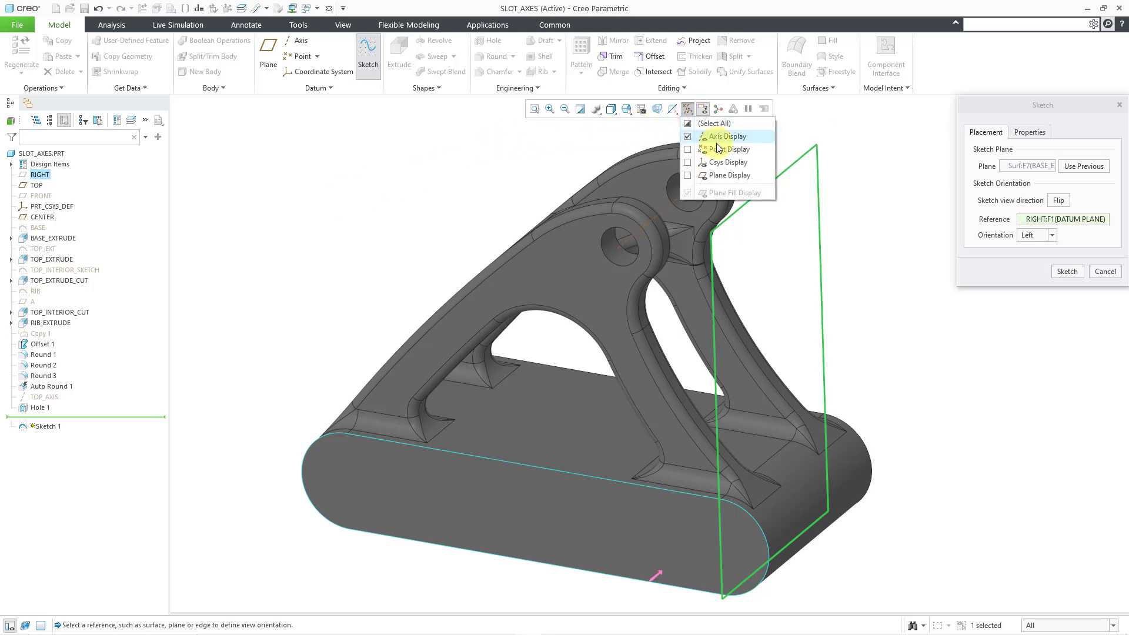
pyautogui.click(730, 177)
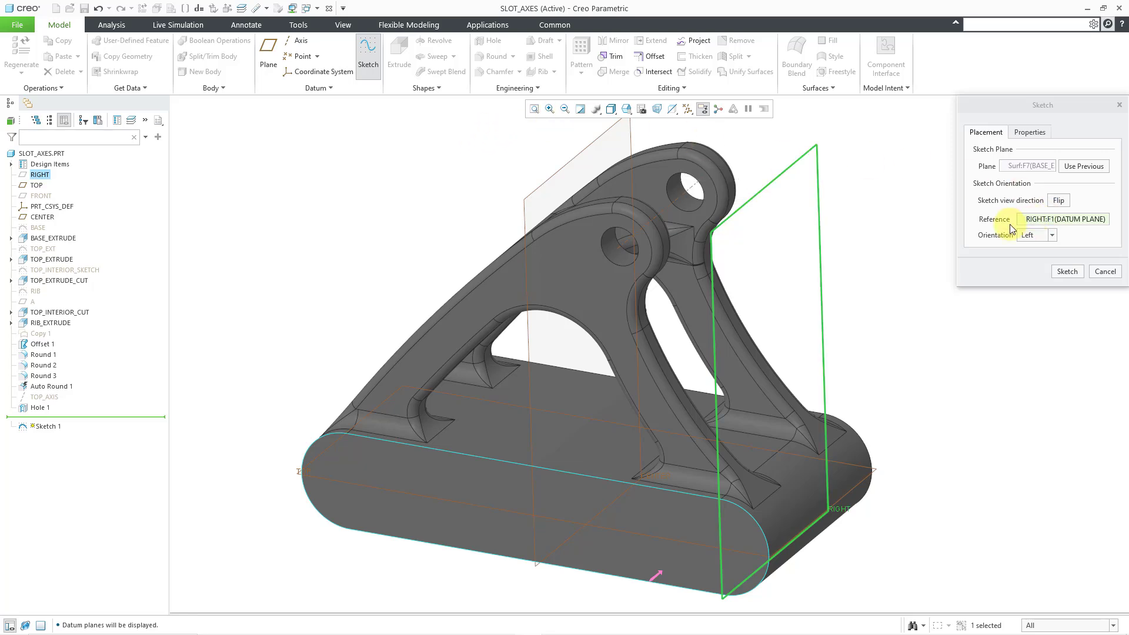
pyautogui.click(549, 173)
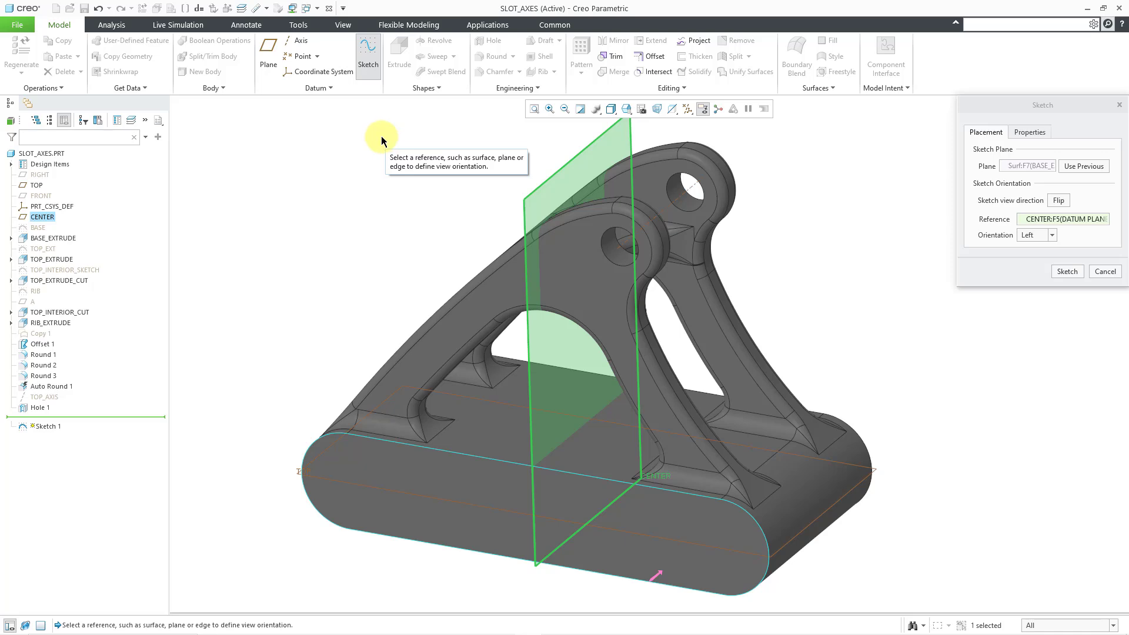
pyautogui.middleClick(397, 136)
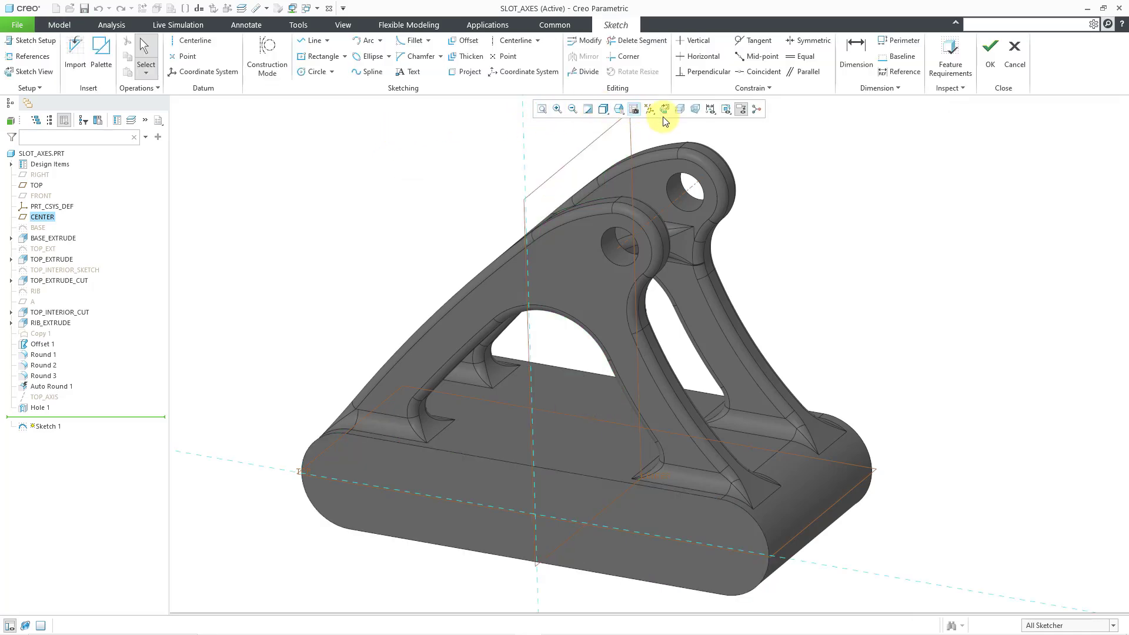
pyautogui.click(649, 109)
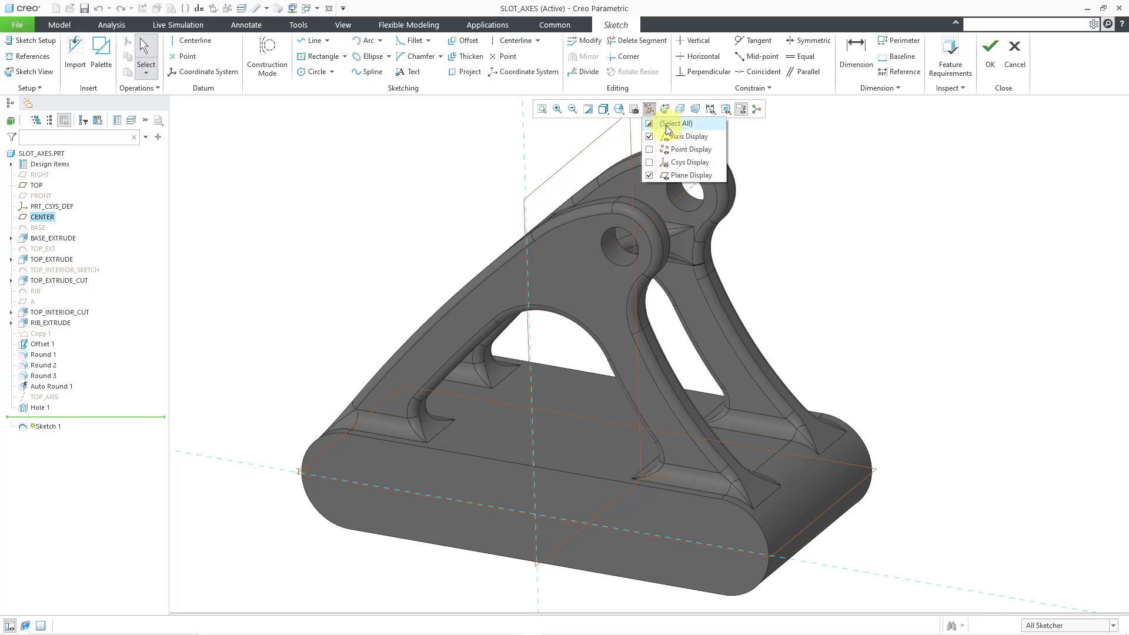
pyautogui.click(685, 175)
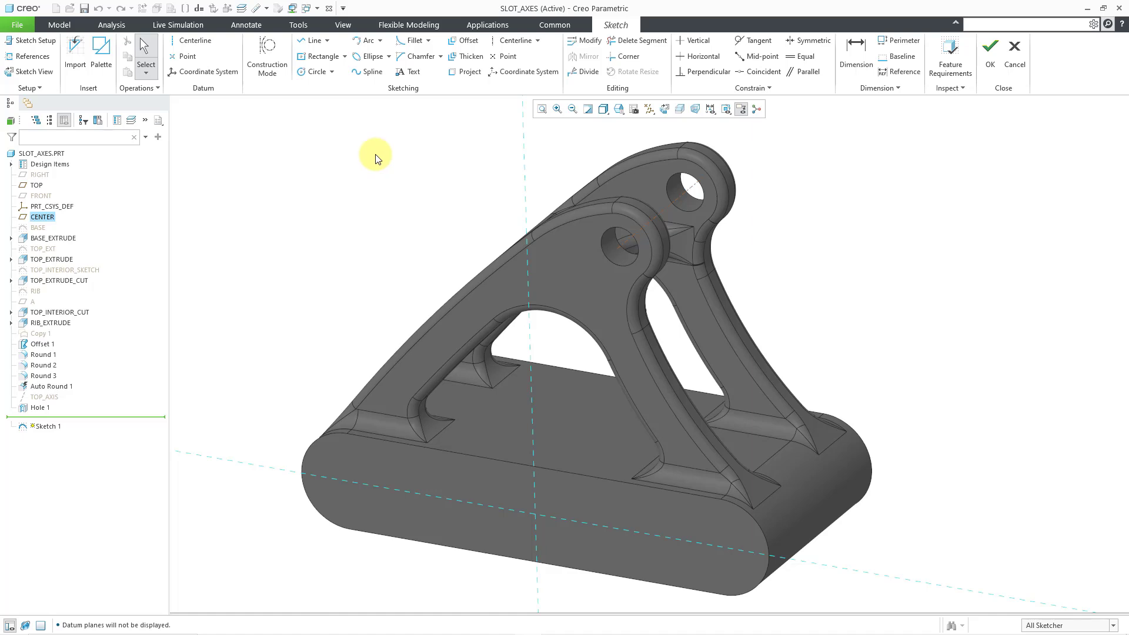
# - Offset the entire outer edge loop of the base's front face inward by 5 and finish the sketch
pyautogui.click(465, 43)
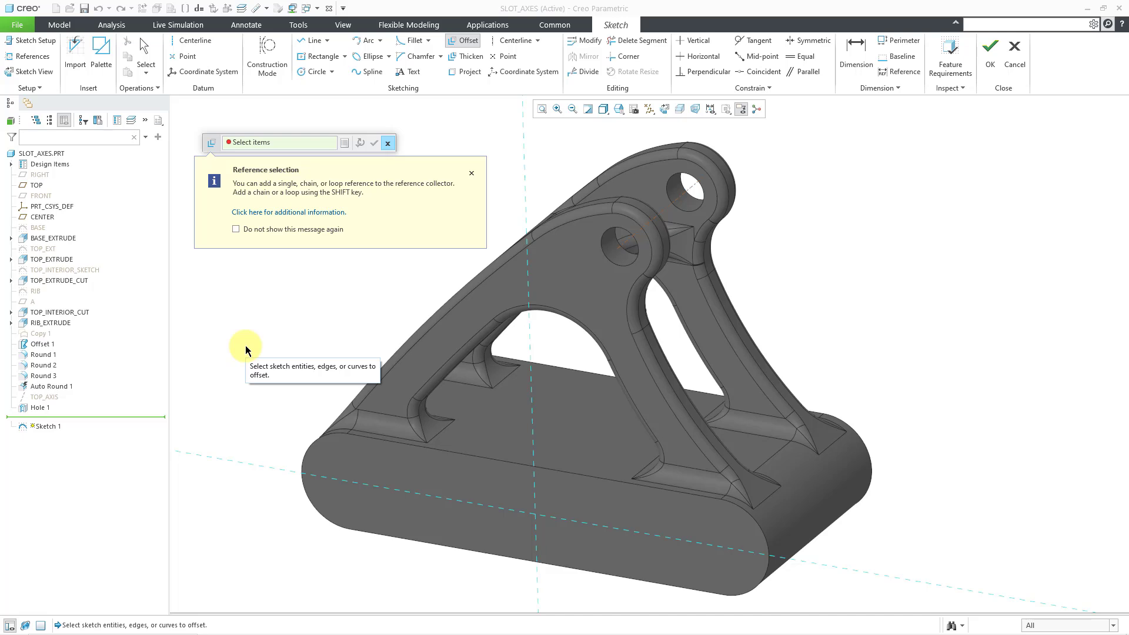
pyautogui.click(459, 454)
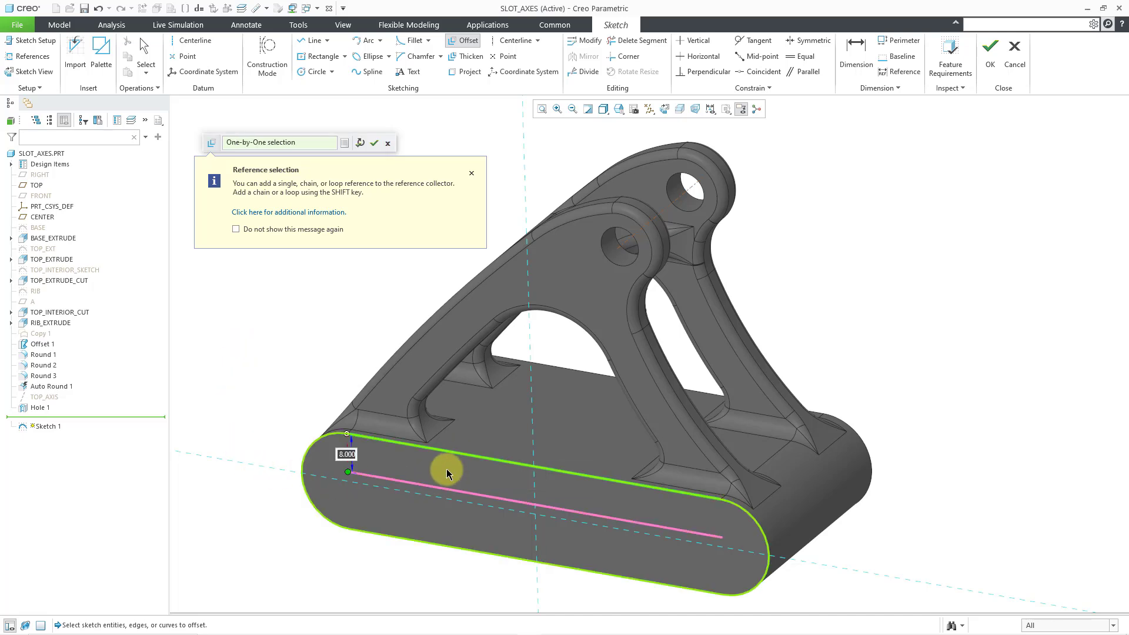
pyautogui.click(447, 469)
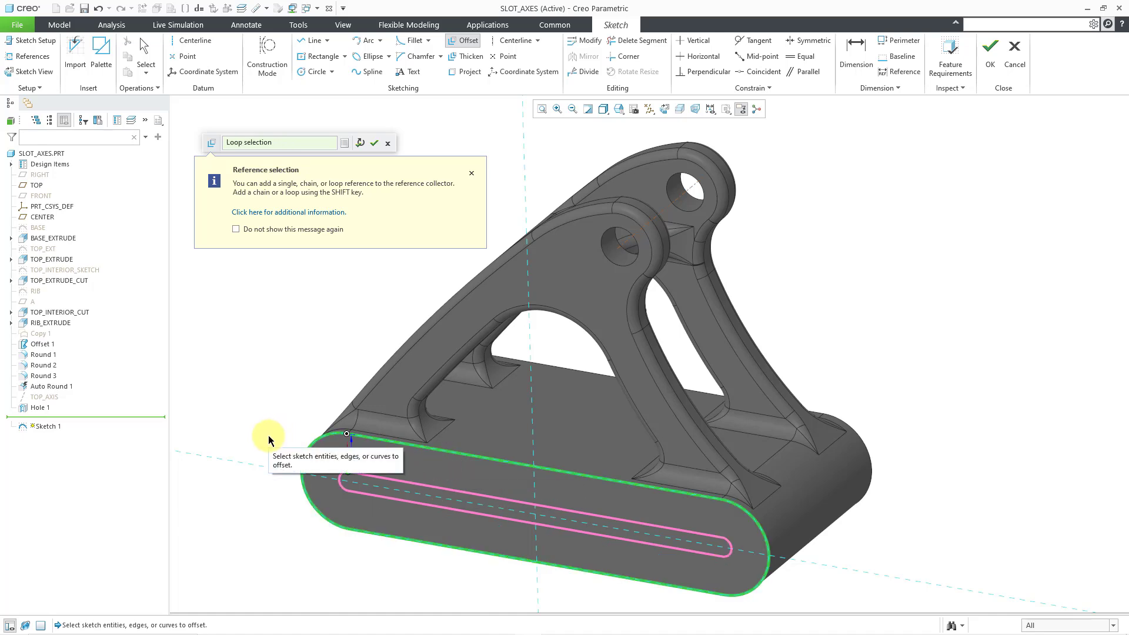
pyautogui.write('5')
pyautogui.press('Return')
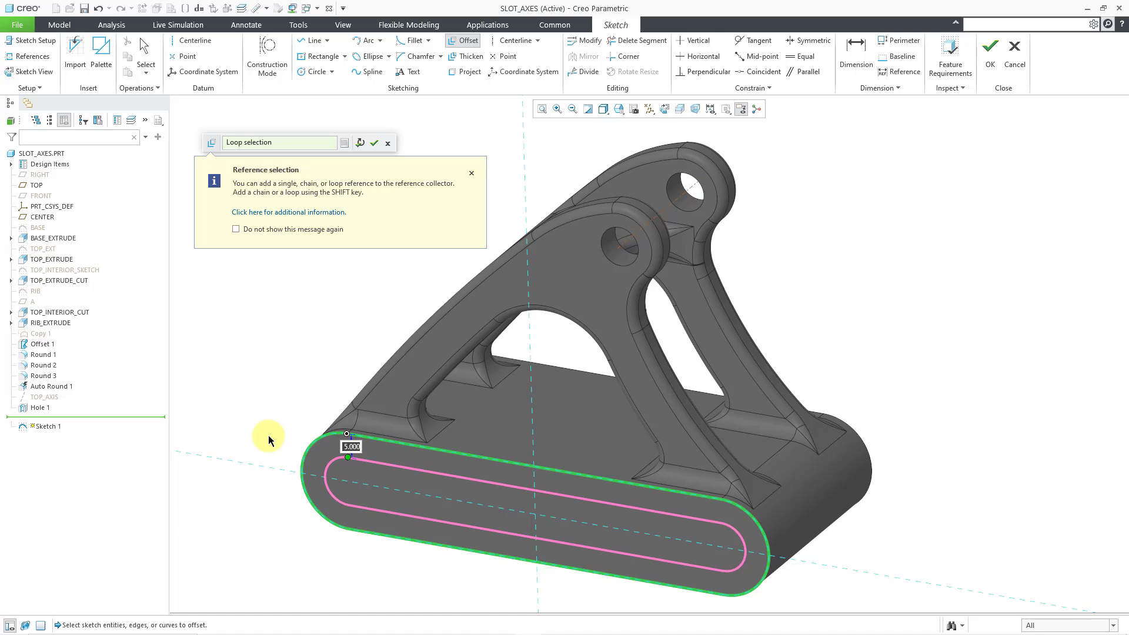
pyautogui.click(375, 144)
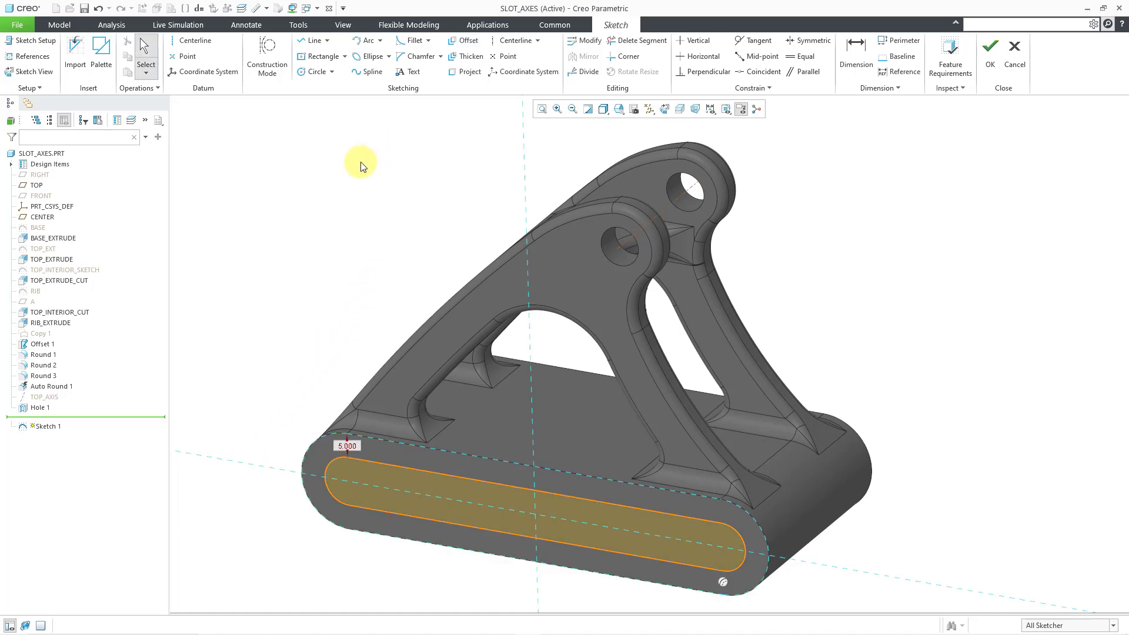
pyautogui.rightClick(316, 199)
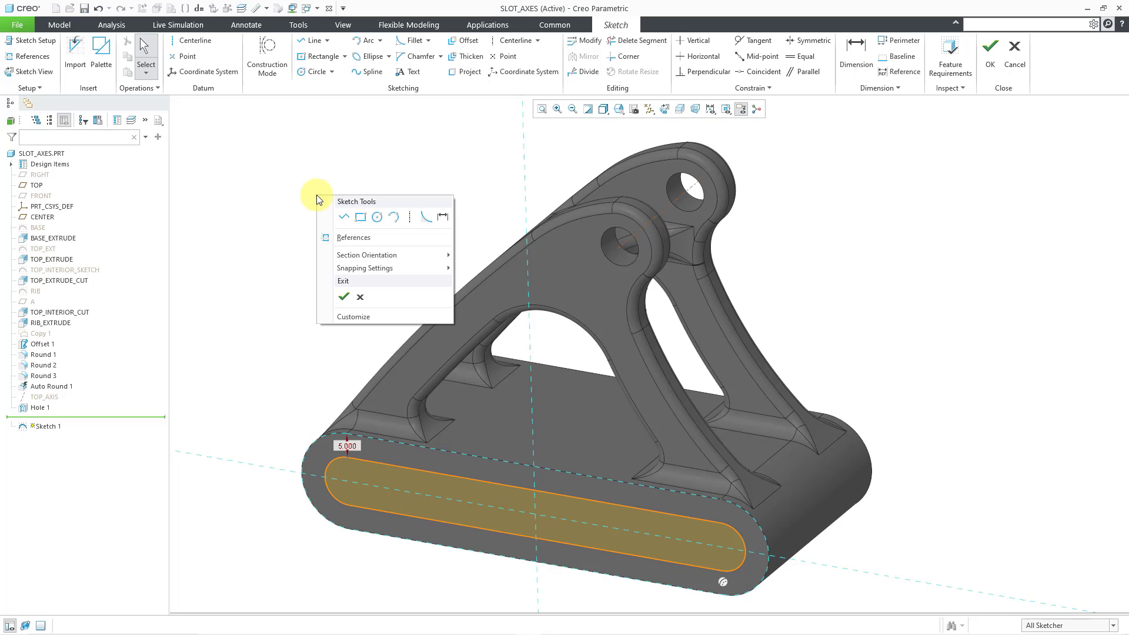
pyautogui.click(345, 297)
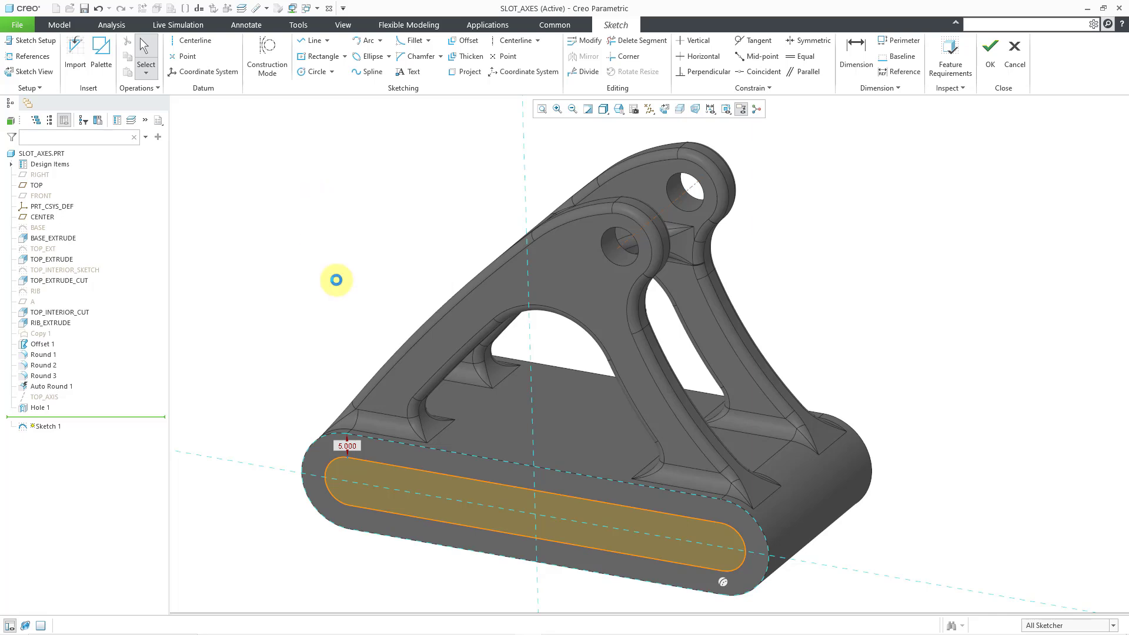
# - Extrude the slot sketch as a material-removing cut through the base with the To Next depth option
pyautogui.rightClick(296, 213)
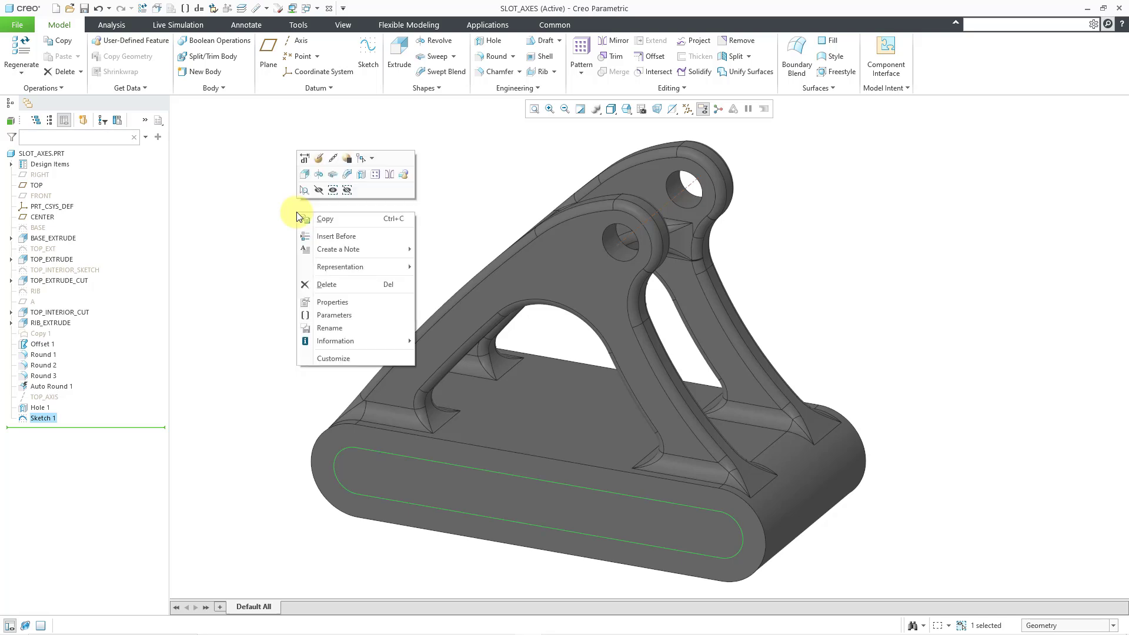
pyautogui.click(304, 175)
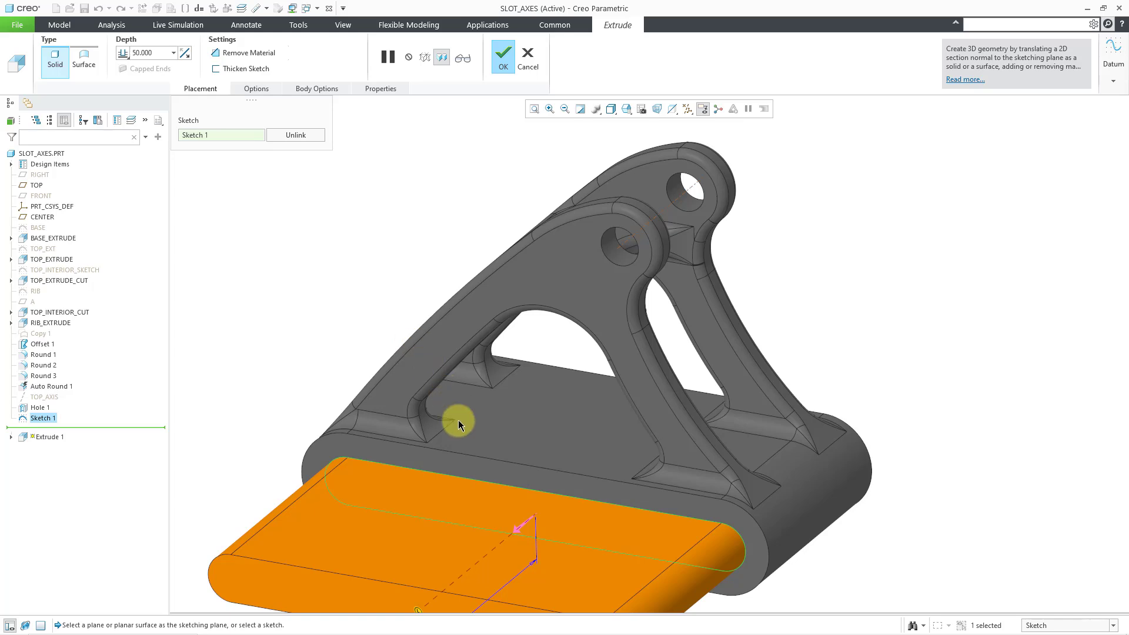
pyautogui.click(514, 529)
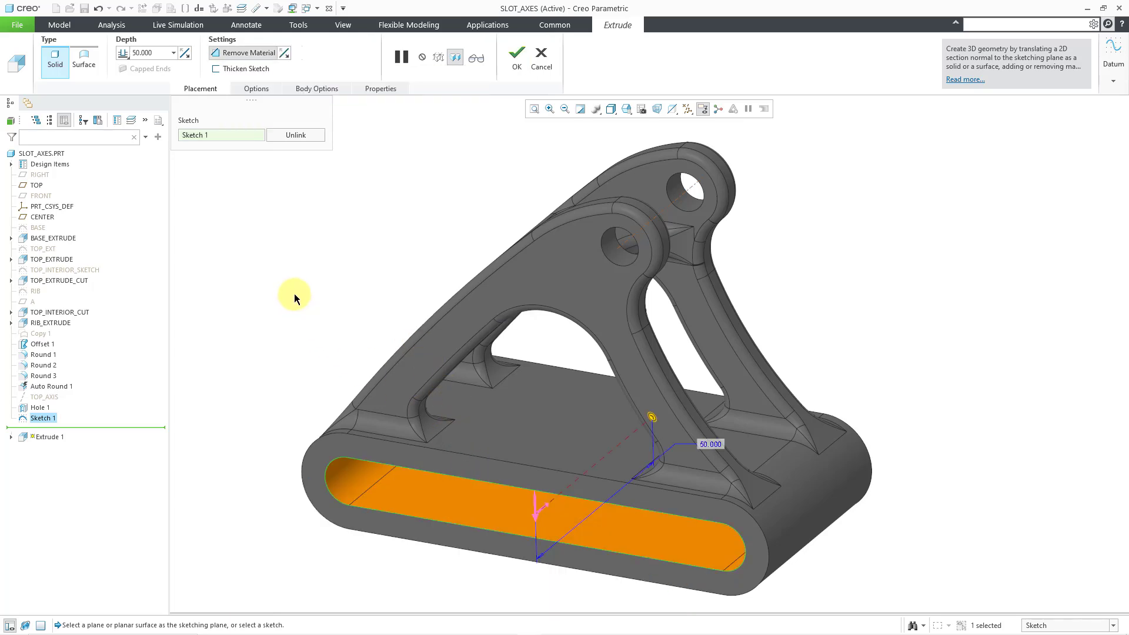
pyautogui.rightClick(653, 419)
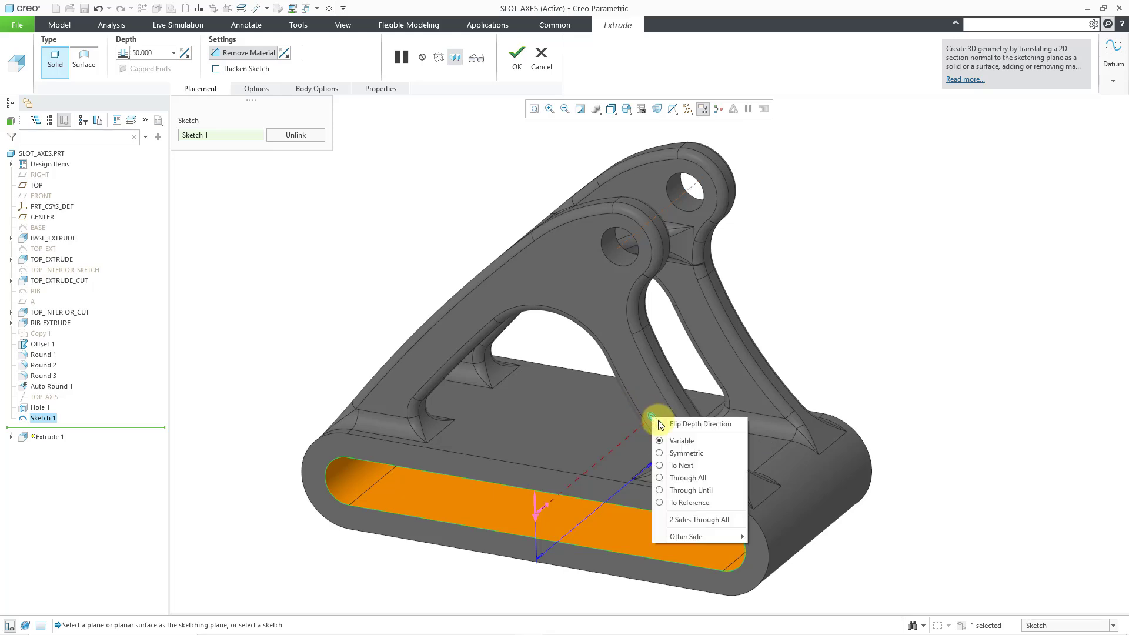
pyautogui.click(682, 465)
pyautogui.middleClick(301, 236)
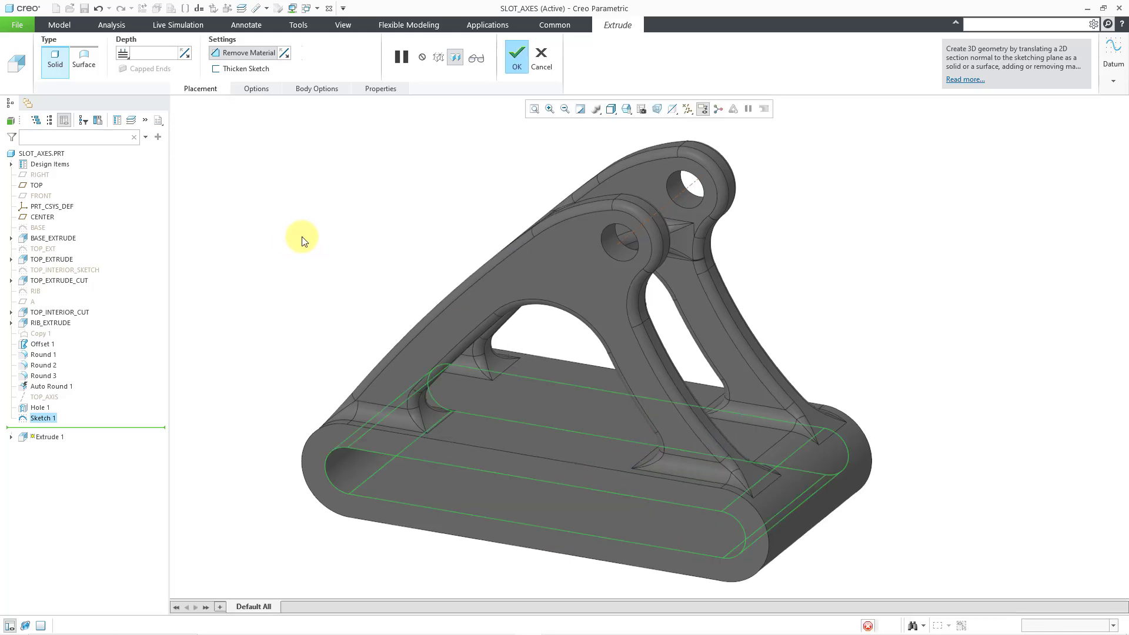
pyautogui.click(304, 240)
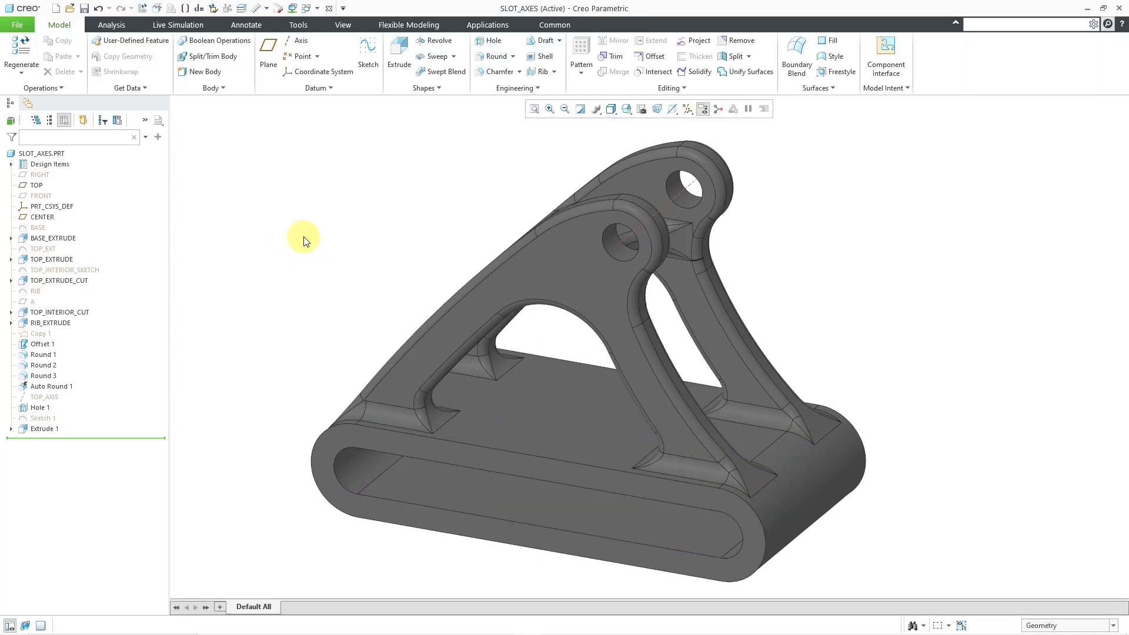
pyautogui.moveTo(394, 323)
pyautogui.mouseDown(button='middle')
pyautogui.moveTo(398, 303)
pyautogui.moveTo(411, 315)
pyautogui.moveTo(424, 308)
pyautogui.moveTo(408, 305)
pyautogui.mouseUp(button='middle')
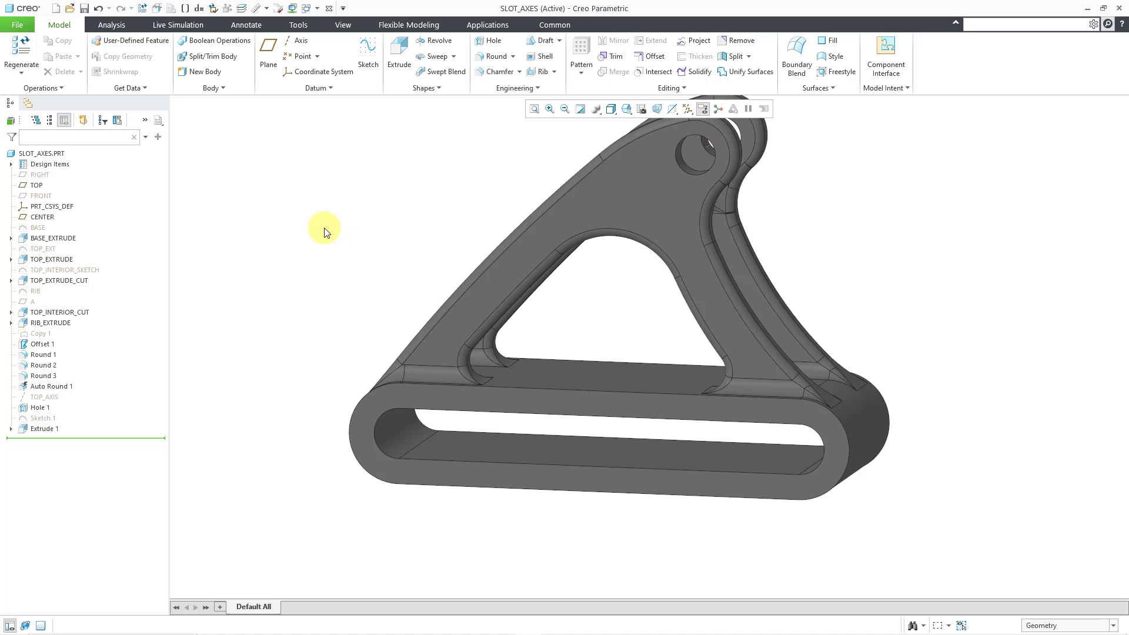
pyautogui.moveTo(323, 237); pyautogui.dragTo(333, 243, button='middle')
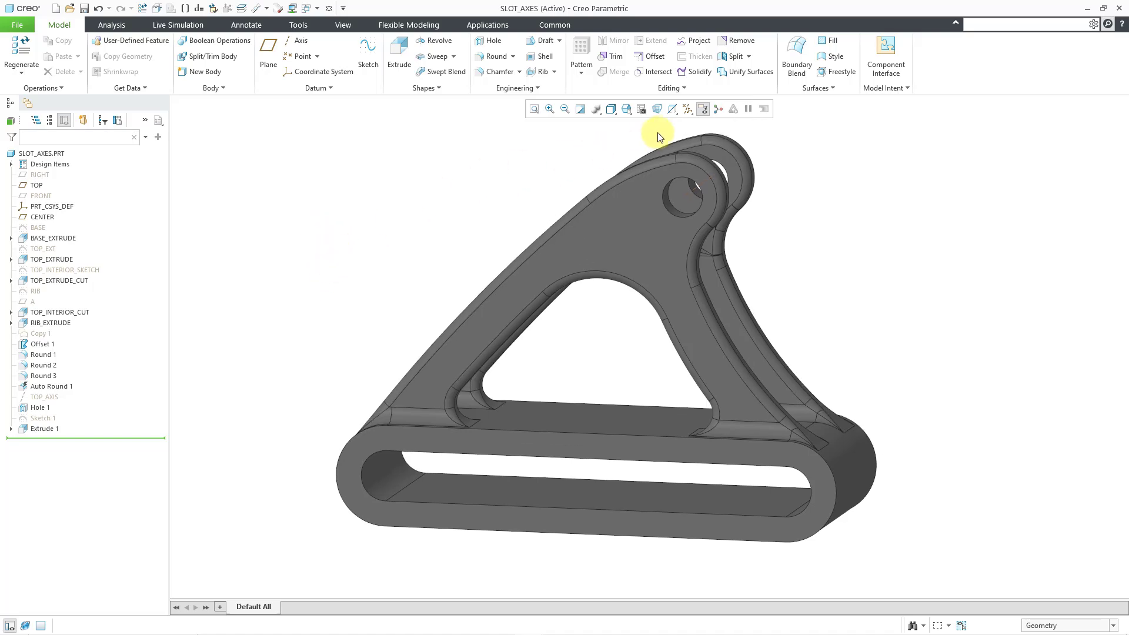
pyautogui.click(688, 109)
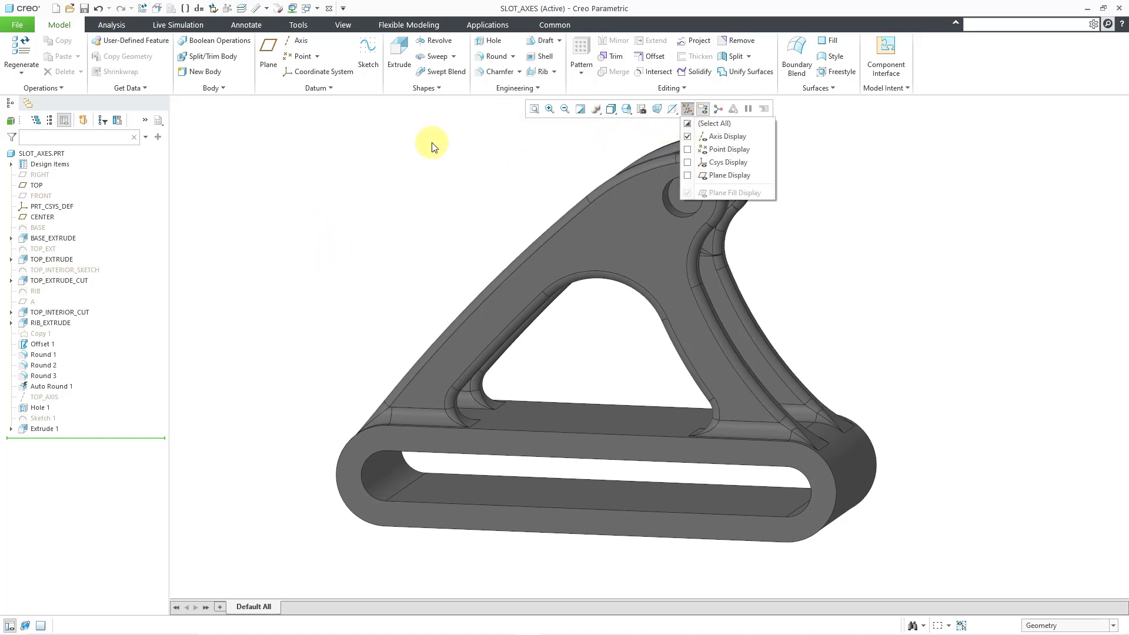
pyautogui.click(337, 153)
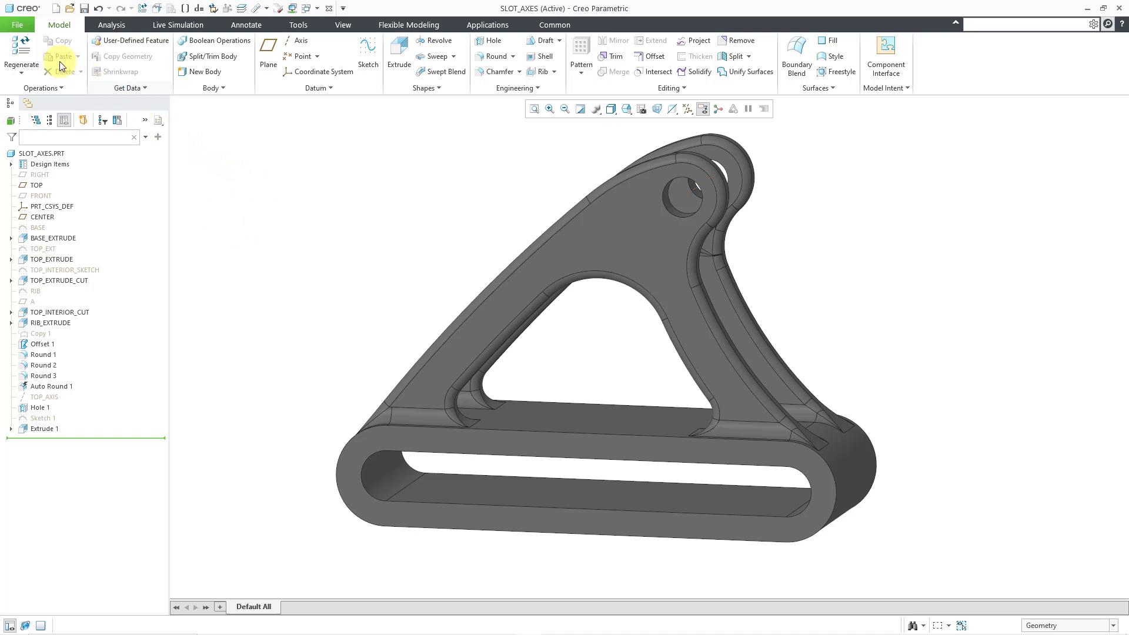
# - Set the configuration option show_axes_for_extr_arcs to yes for the current session only, without saving to a configuration file
pyautogui.click(20, 24)
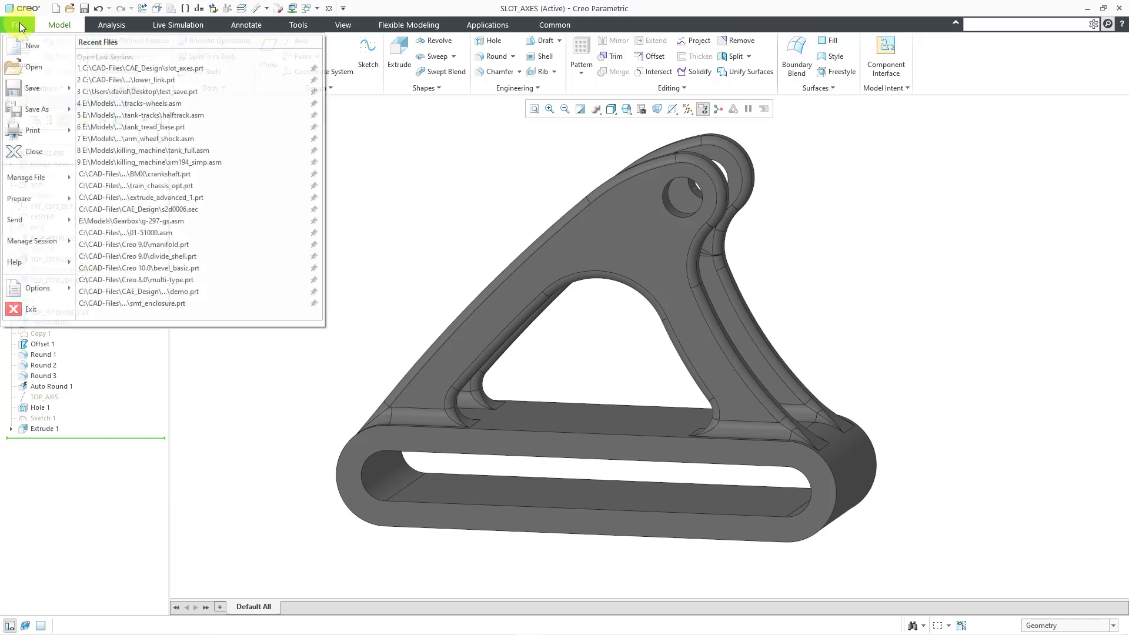
pyautogui.moveTo(78, 296)
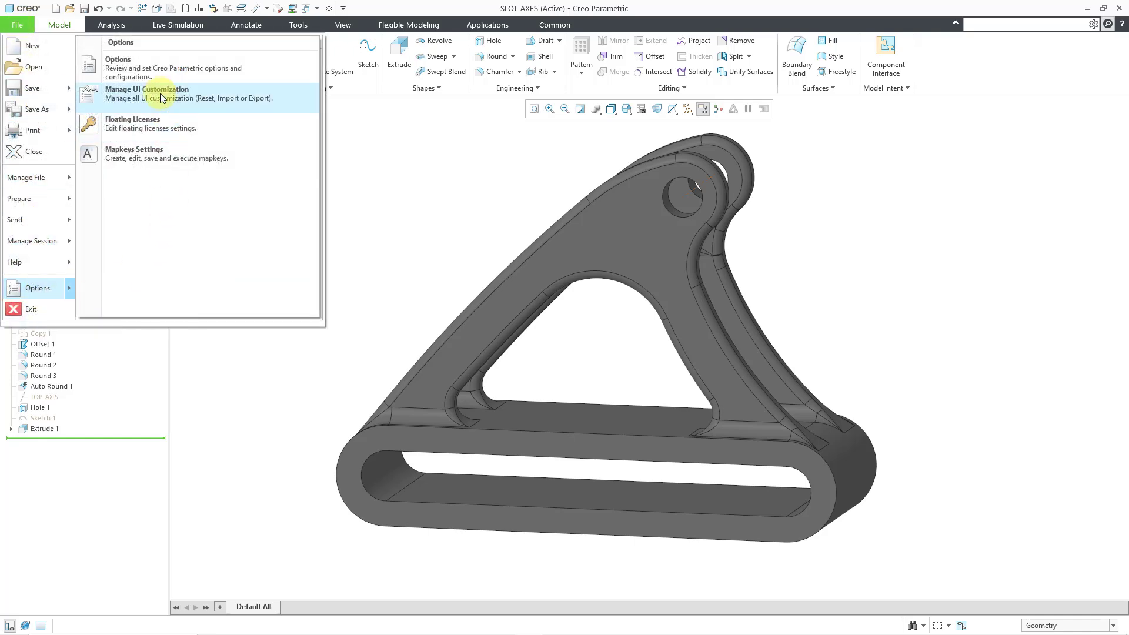
pyautogui.click(157, 75)
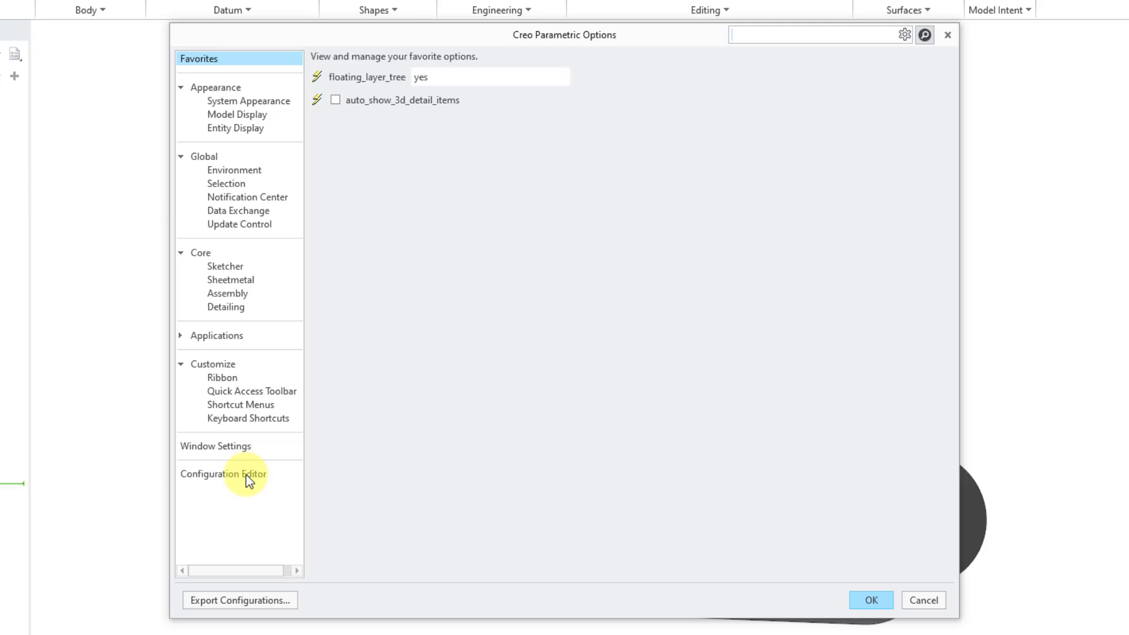
pyautogui.click(254, 470)
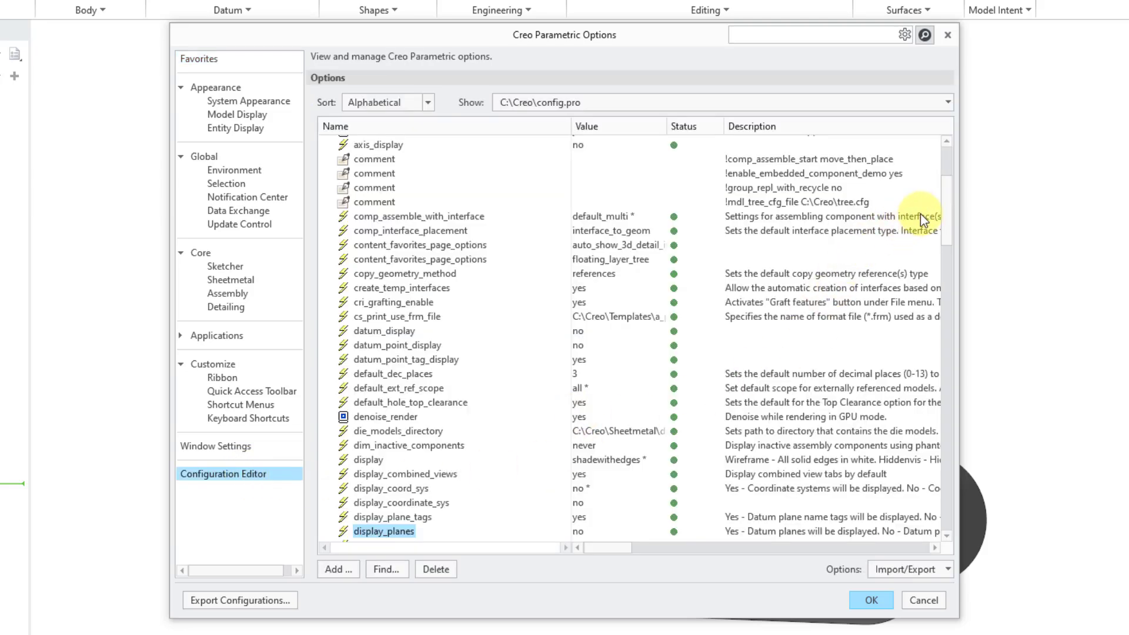
pyautogui.moveTo(949, 207)
pyautogui.mouseDown()
pyautogui.moveTo(954, 509)
pyautogui.moveTo(952, 460)
pyautogui.mouseUp()
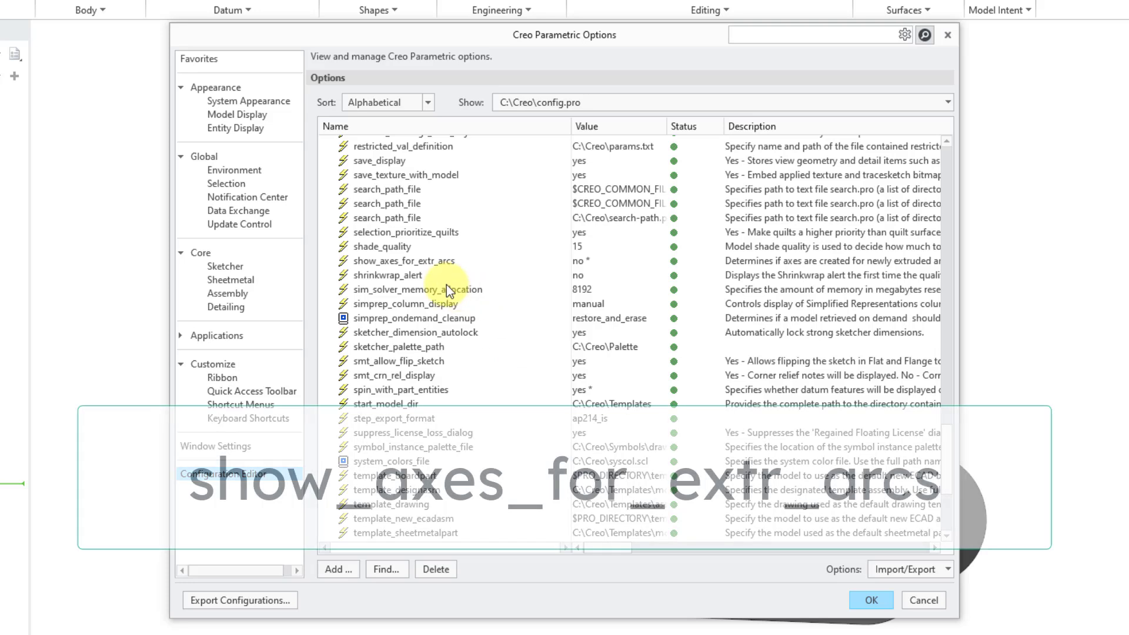
pyautogui.click(415, 261)
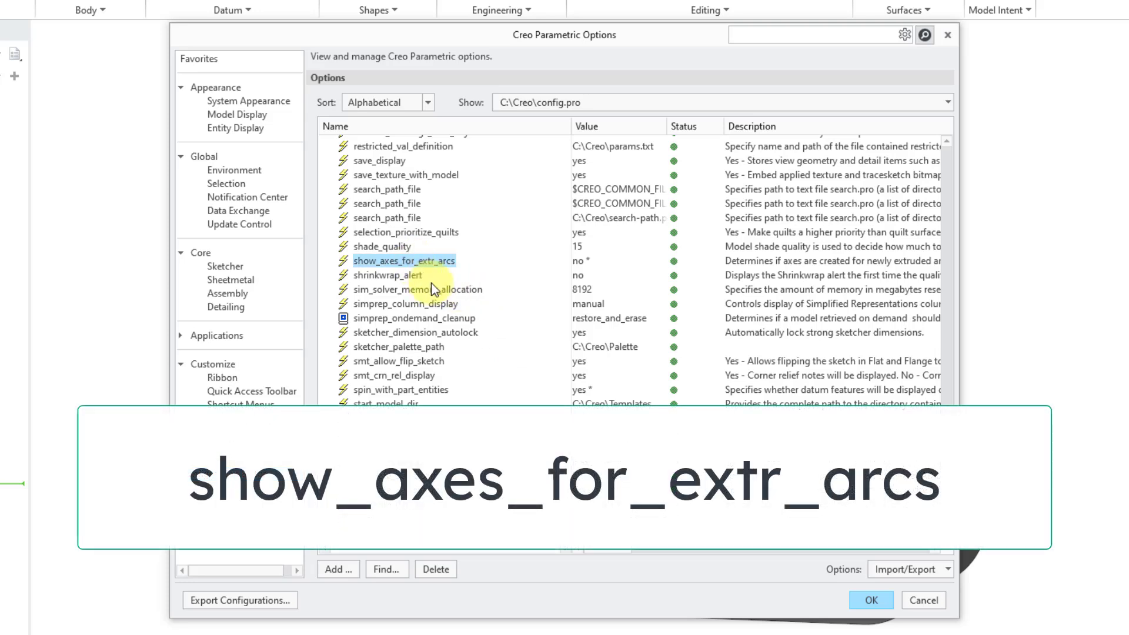
pyautogui.moveTo(594, 266)
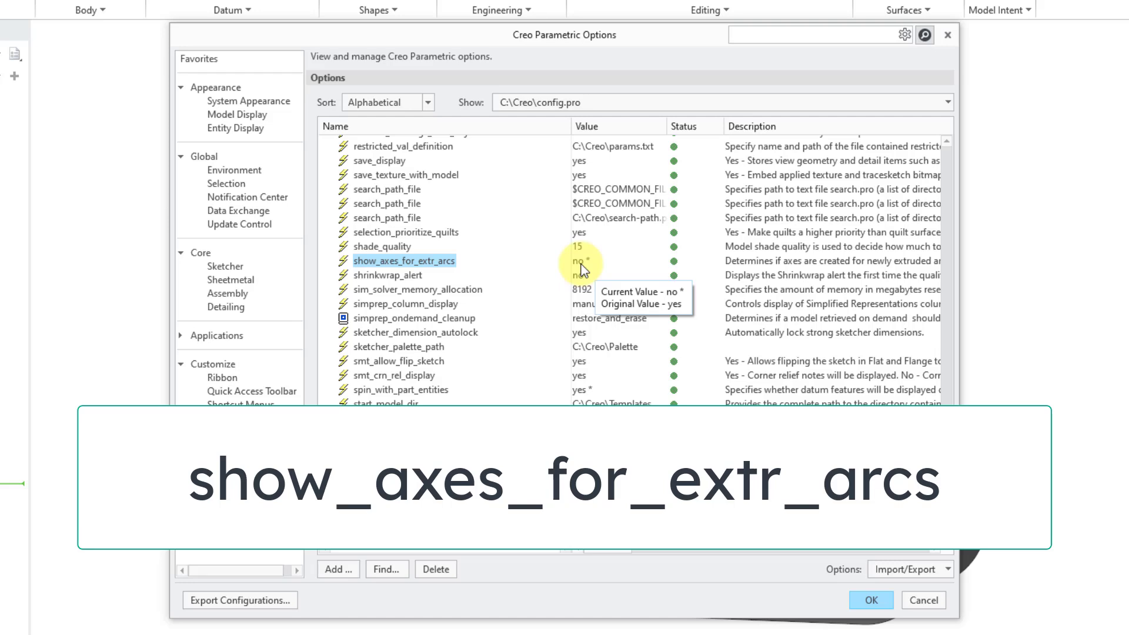
pyautogui.click(581, 264)
pyautogui.click(660, 261)
pyautogui.click(649, 291)
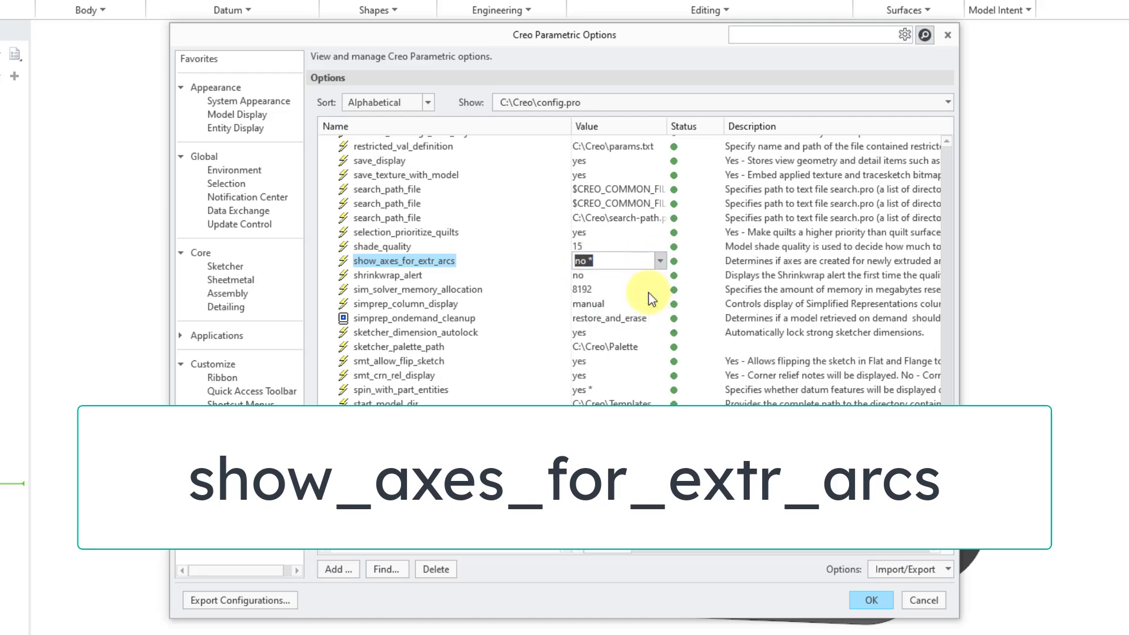
pyautogui.click(868, 600)
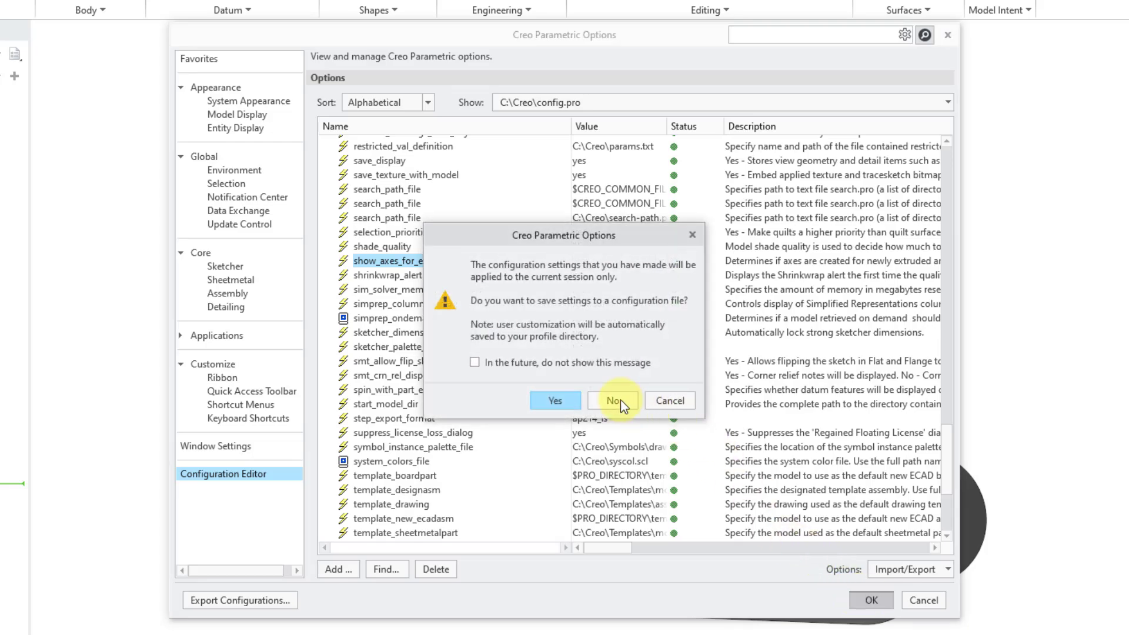
pyautogui.click(611, 396)
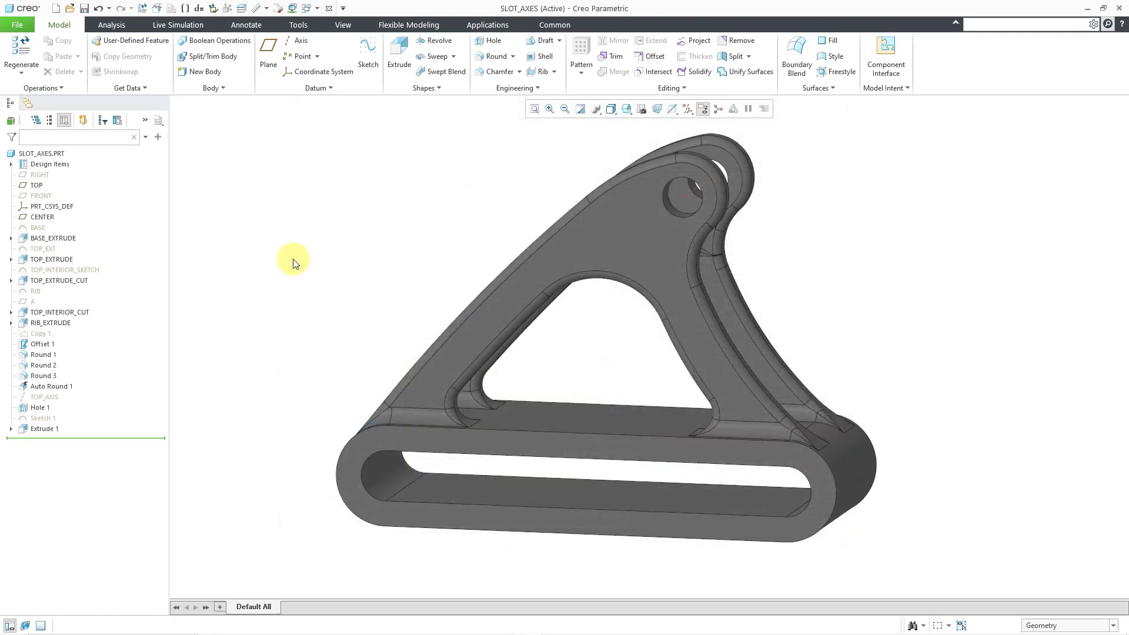
# - Delete the slot cut Extrude 1 from the part while keeping its sketch
pyautogui.click(48, 431)
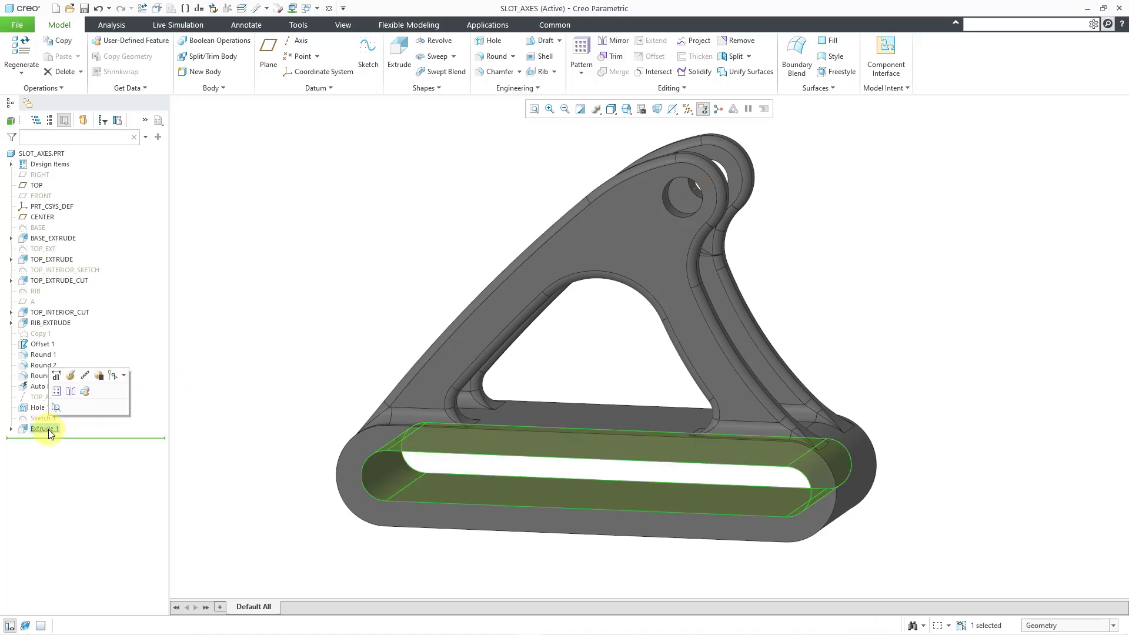
pyautogui.rightClick(49, 432)
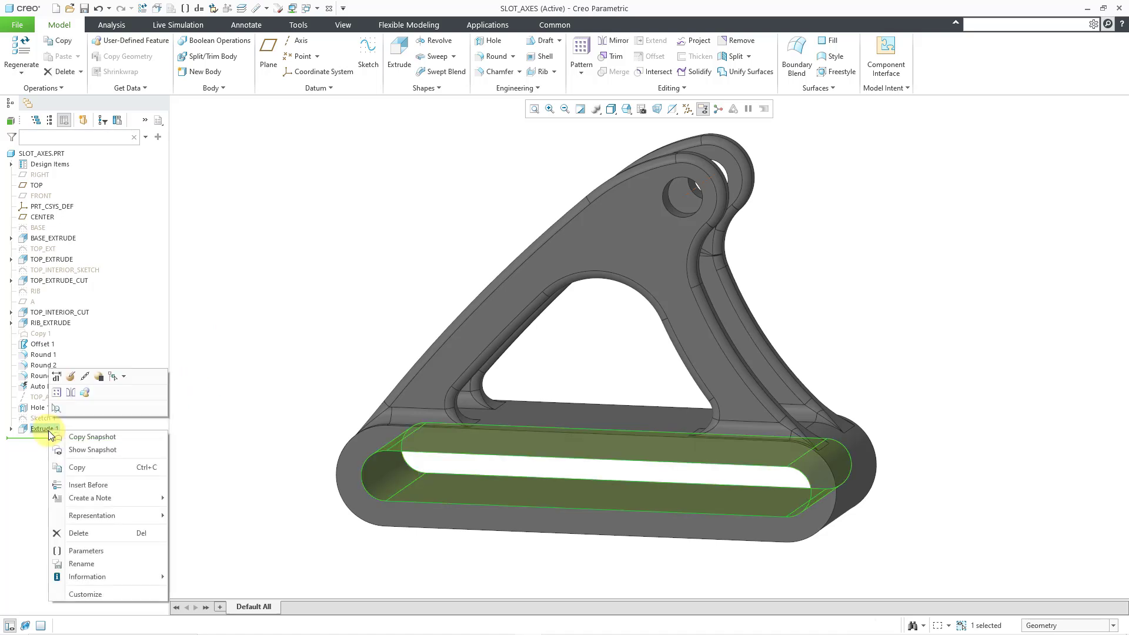
pyautogui.click(96, 532)
pyautogui.click(600, 347)
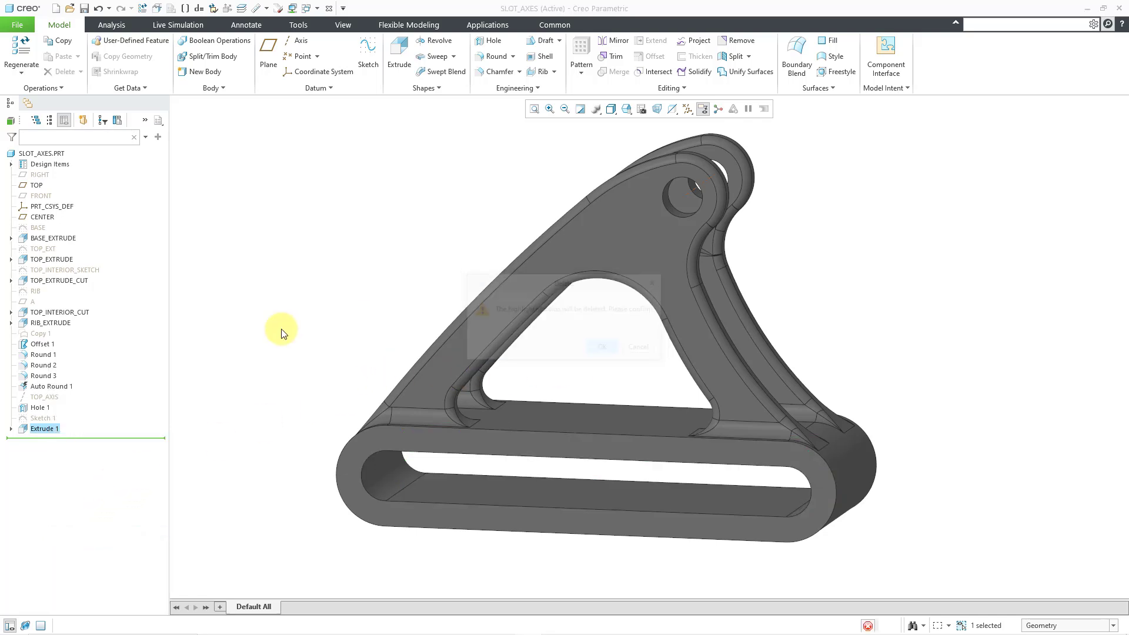
# - Extrude Sketch 1 into the base as a material-removing cut with the To Next depth option
pyautogui.click(40, 418)
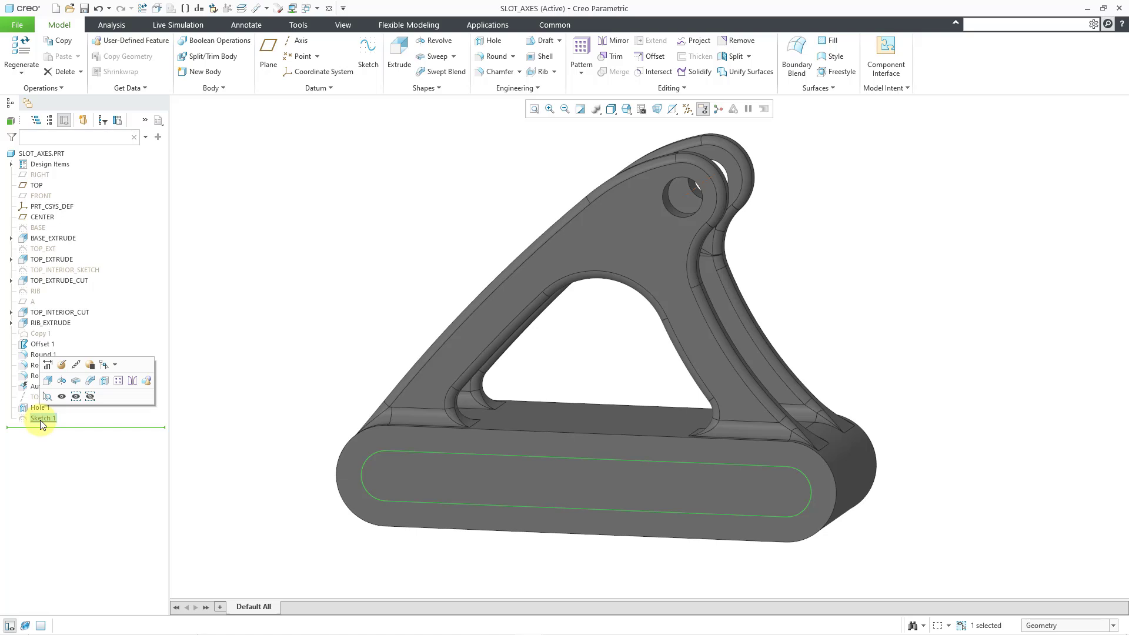
pyautogui.click(50, 383)
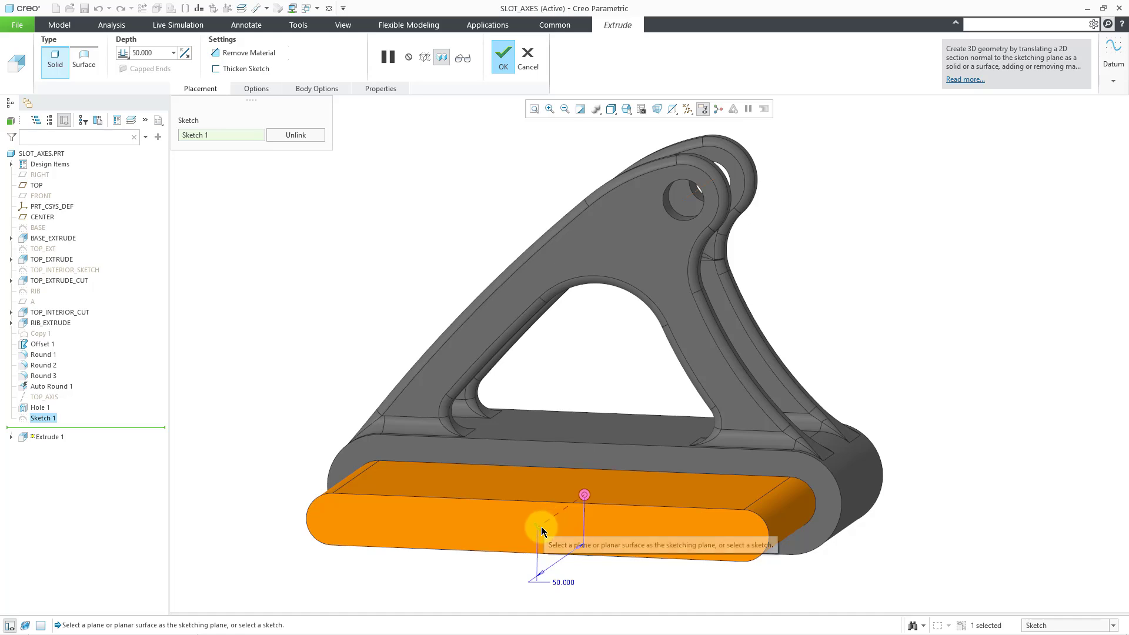
pyautogui.moveTo(584, 496); pyautogui.dragTo(576, 506, button='middle')
pyautogui.click(576, 506)
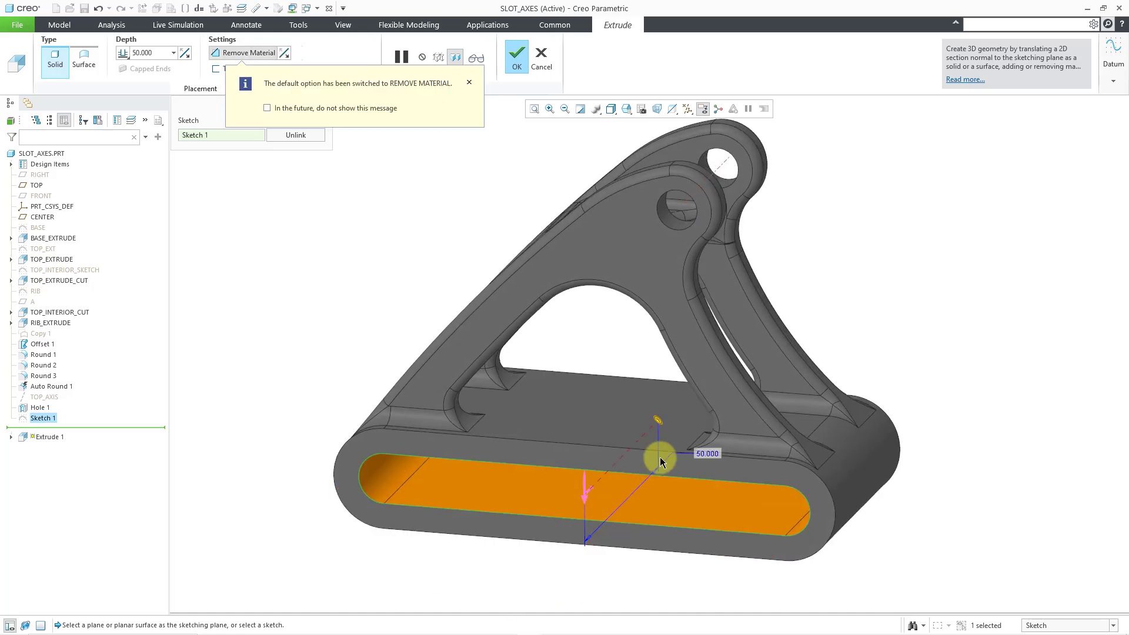
pyautogui.click(658, 422)
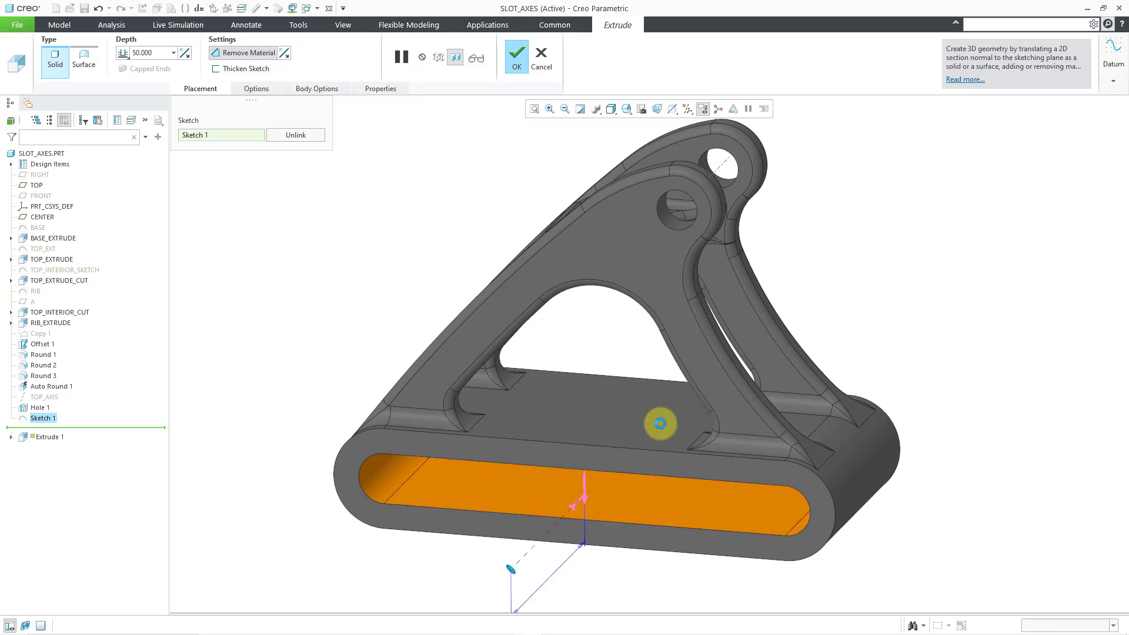
pyautogui.click(571, 509)
pyautogui.moveTo(640, 466); pyautogui.dragTo(637, 464, button='middle')
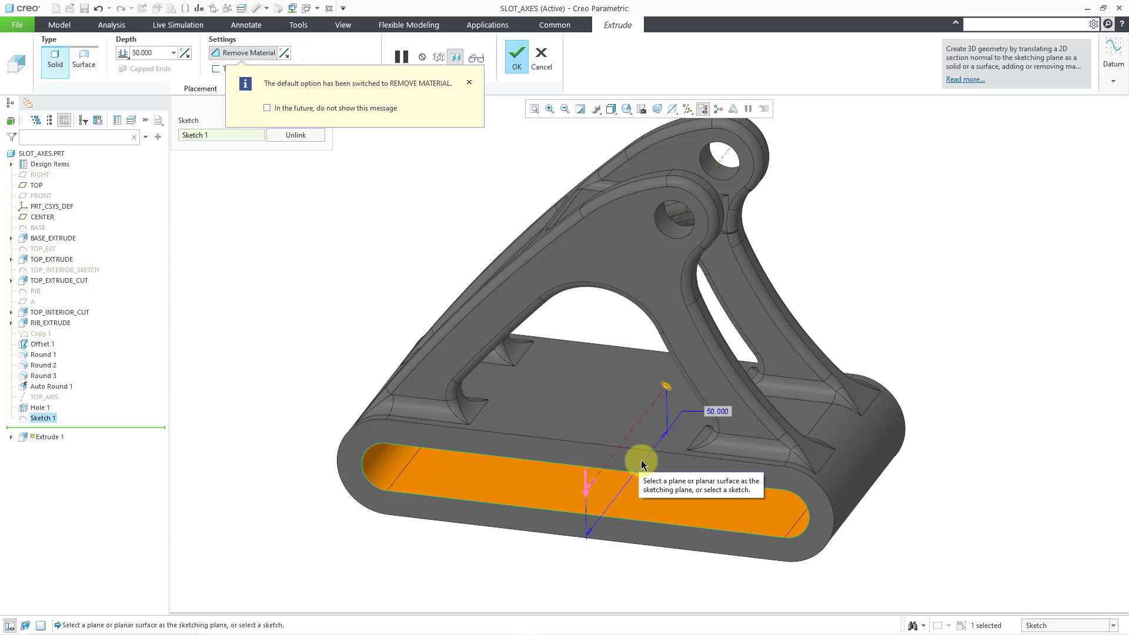
pyautogui.rightClick(665, 388)
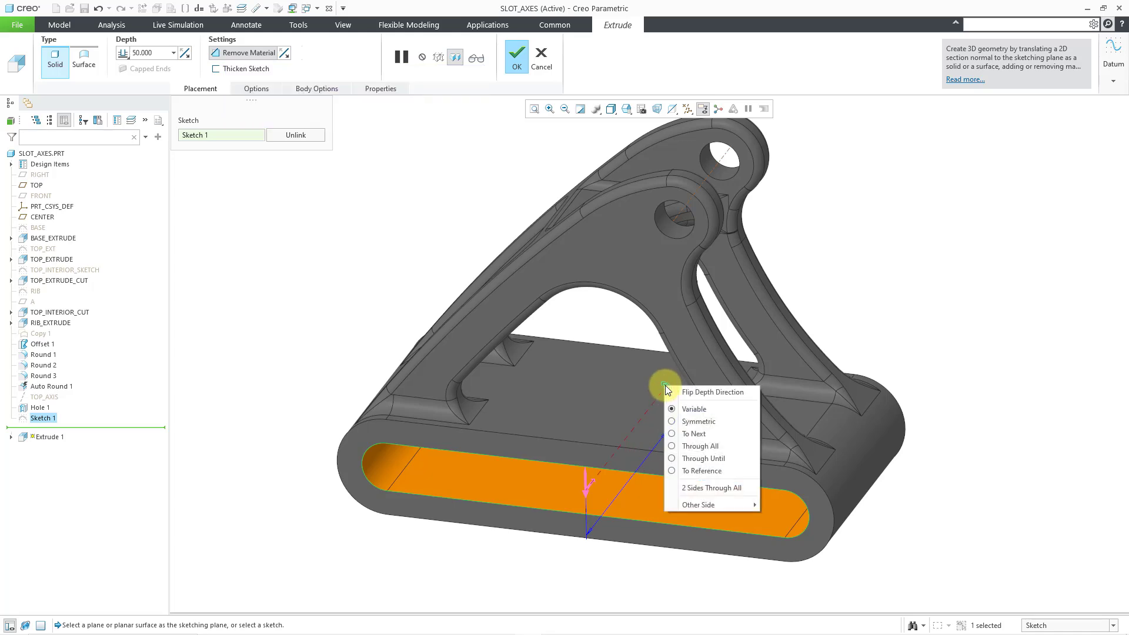
pyautogui.click(677, 433)
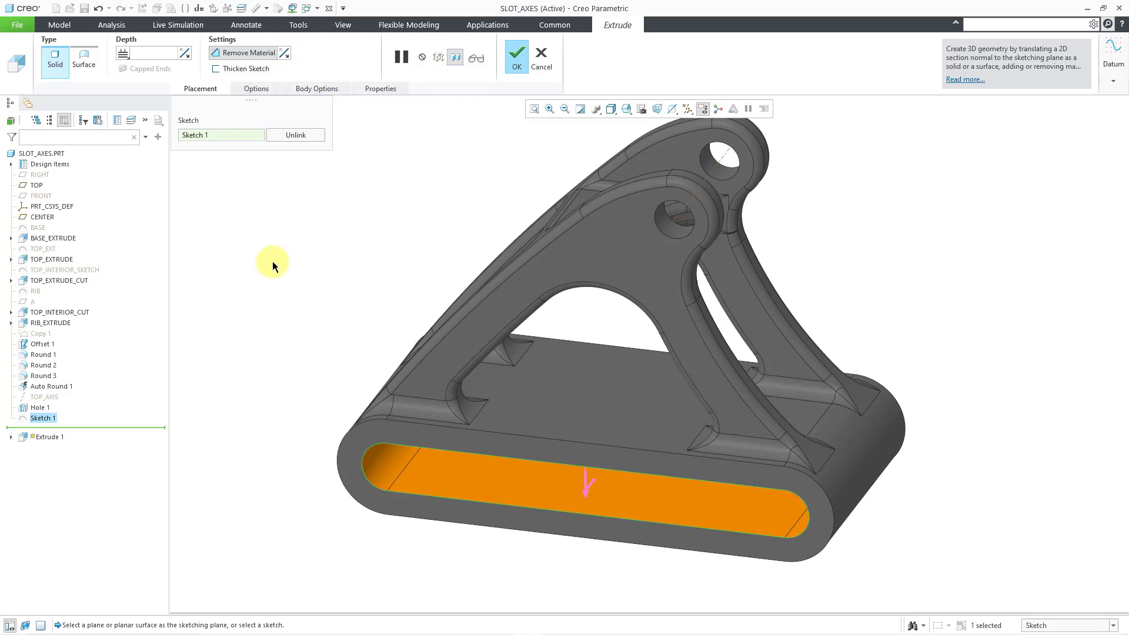
pyautogui.middleClick(302, 274)
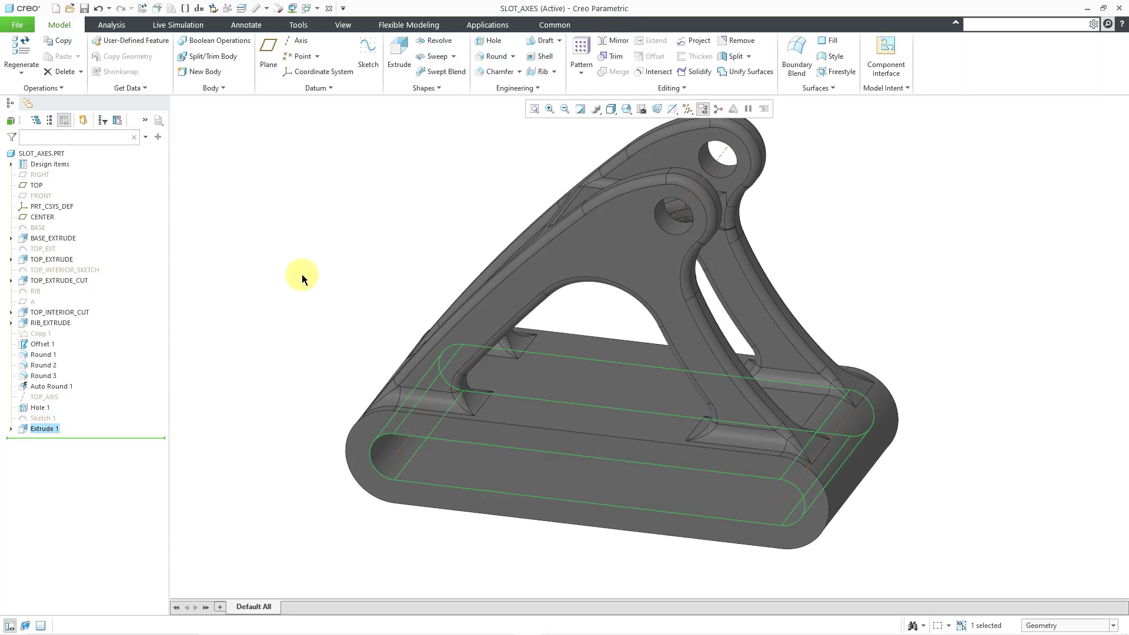
pyautogui.click(302, 281)
pyautogui.moveTo(302, 280); pyautogui.dragTo(320, 264, button='middle')
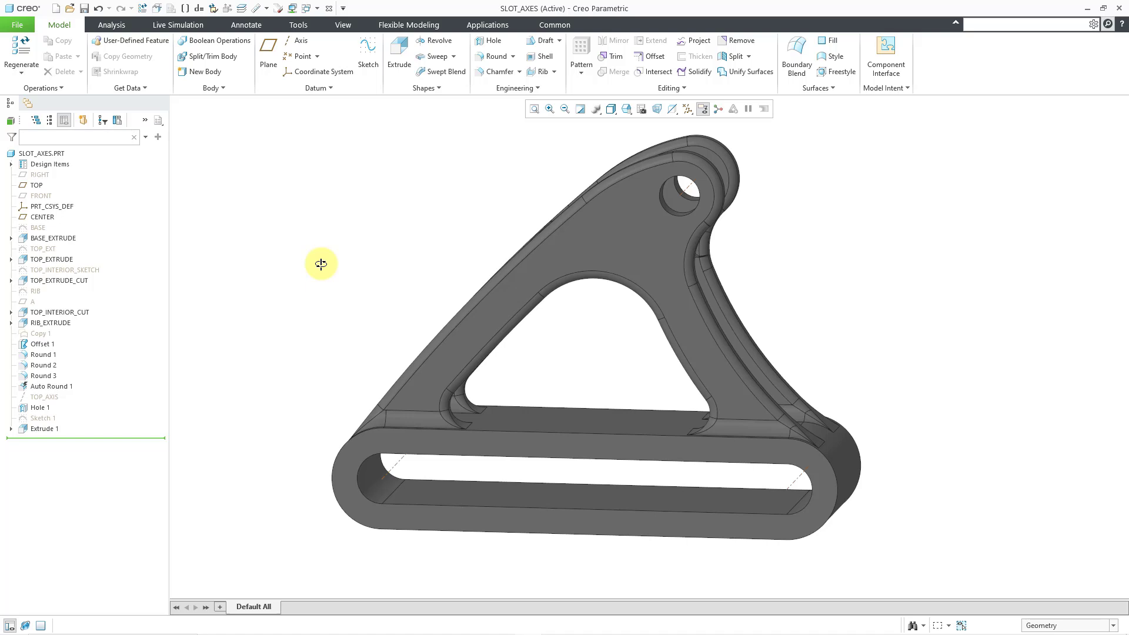
# - Set the configuration option show_axes_for_extr_arcs to no for the current session only, without saving to a configuration file
pyautogui.click(18, 25)
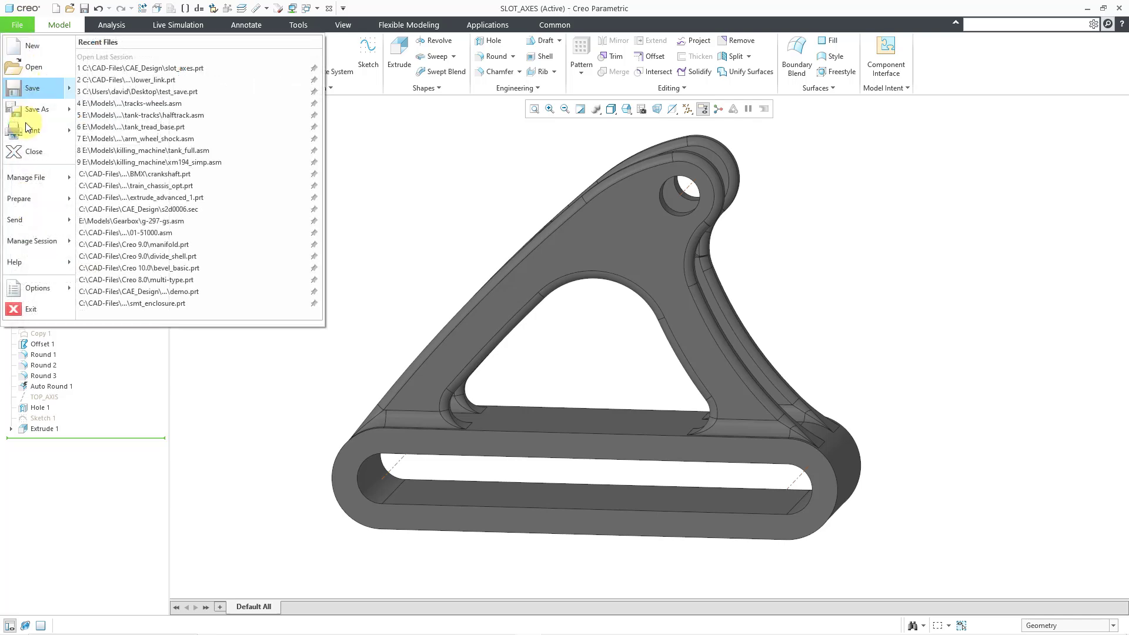
pyautogui.moveTo(31, 290)
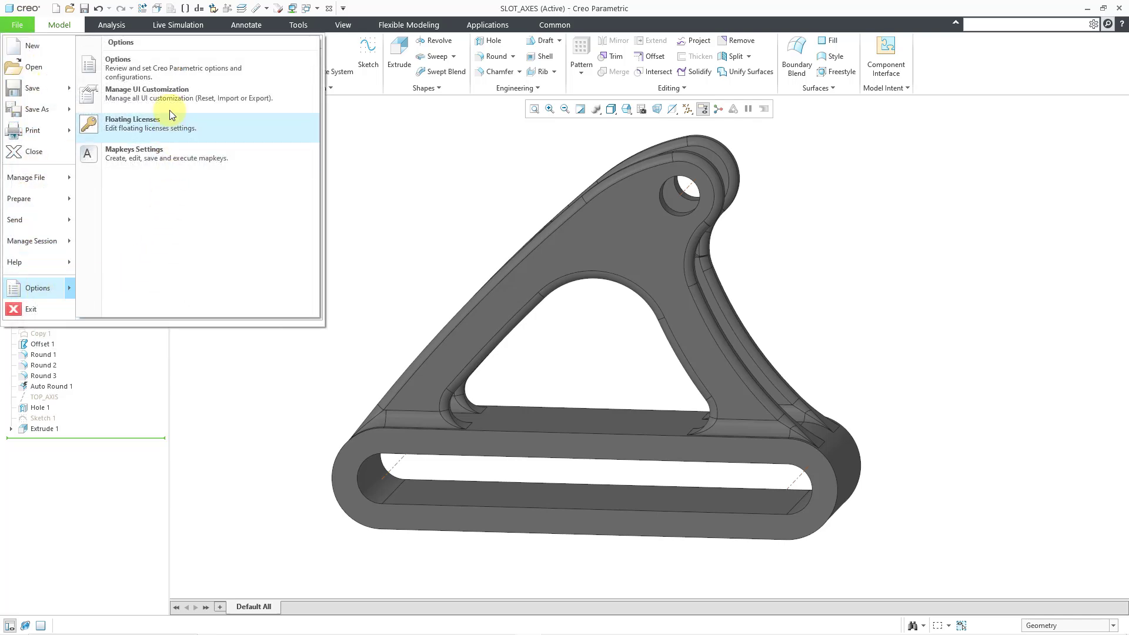
pyautogui.click(167, 72)
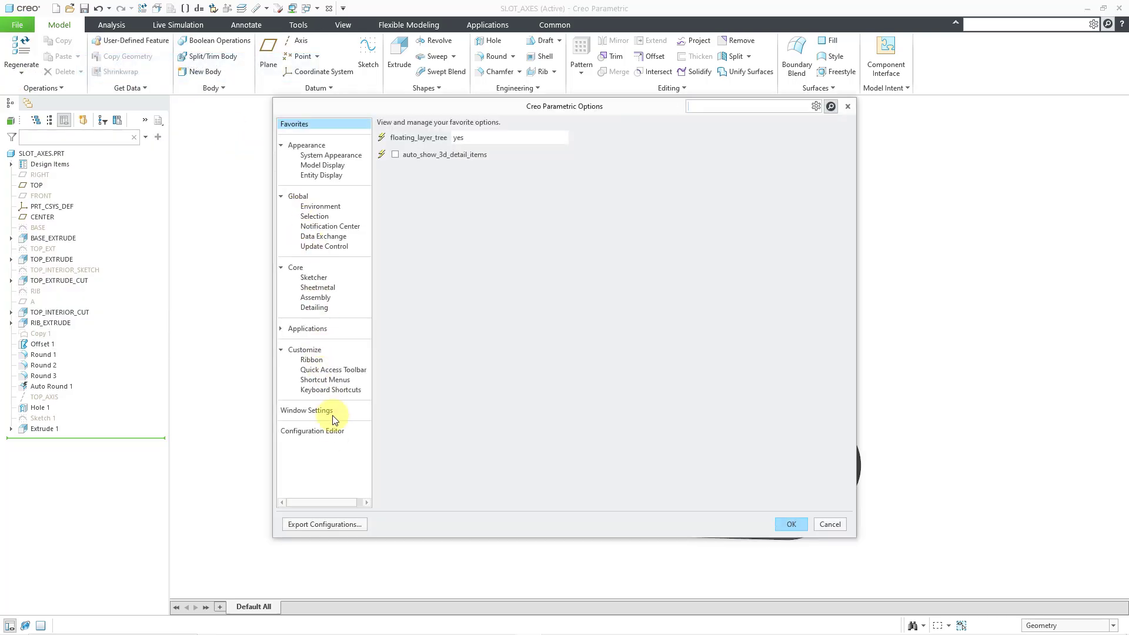
pyautogui.click(330, 430)
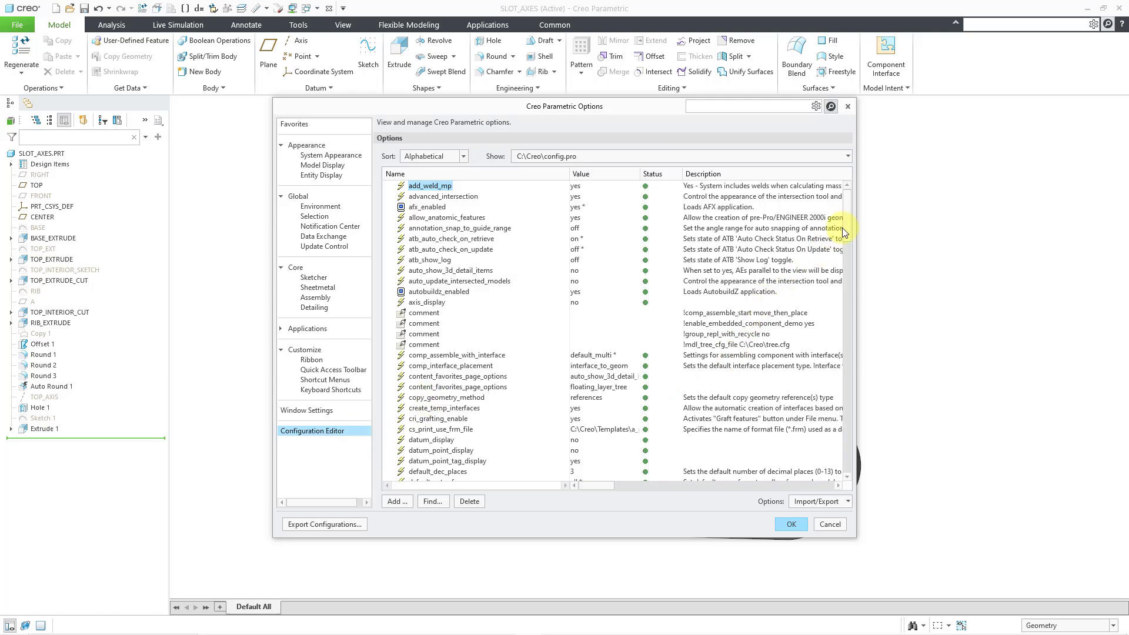
pyautogui.moveTo(849, 242); pyautogui.dragTo(859, 416)
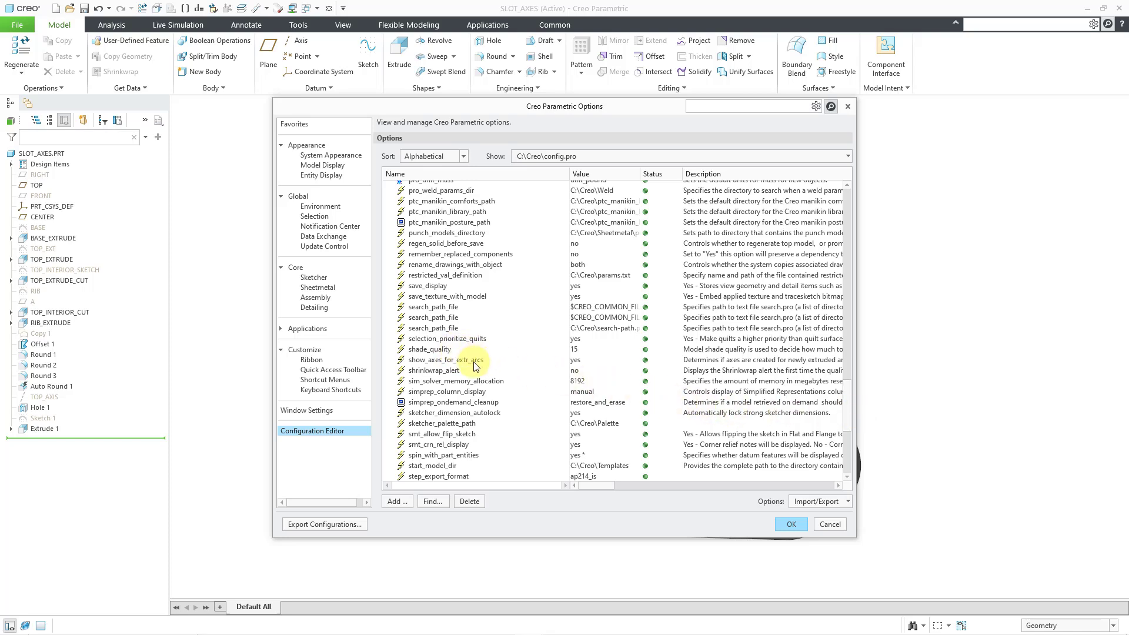
pyautogui.click(595, 359)
pyautogui.click(637, 360)
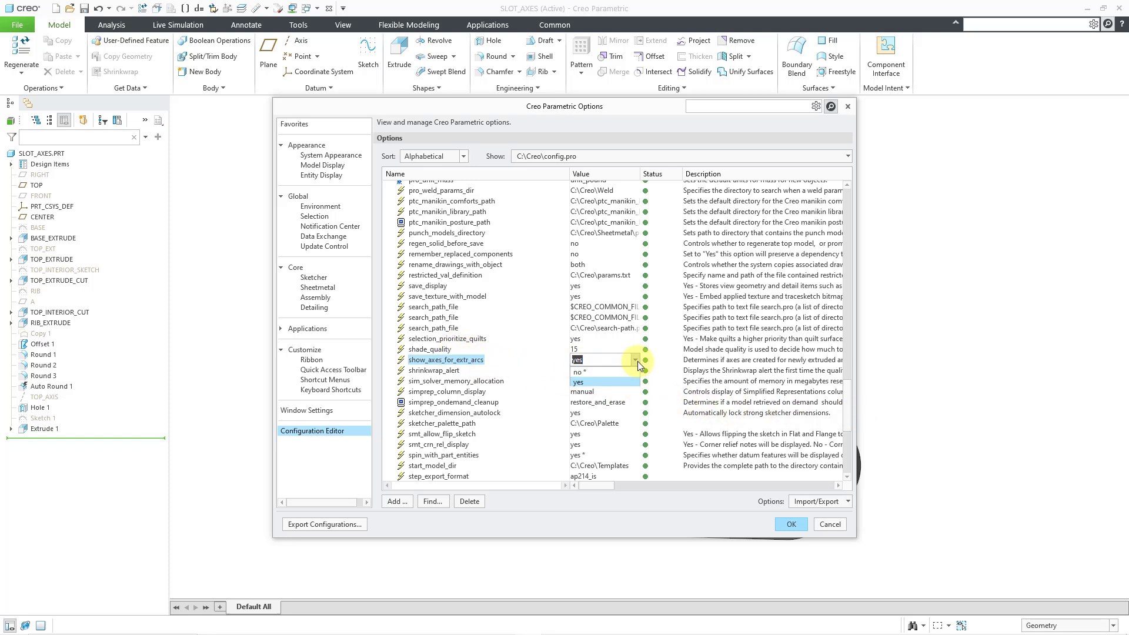
pyautogui.click(620, 373)
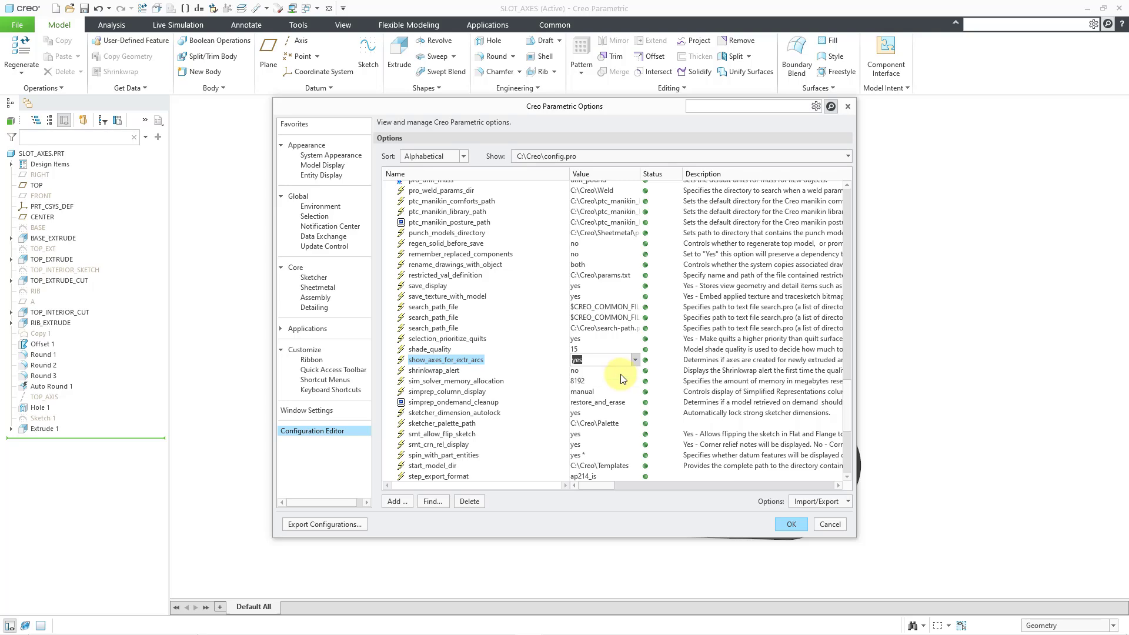
pyautogui.click(789, 524)
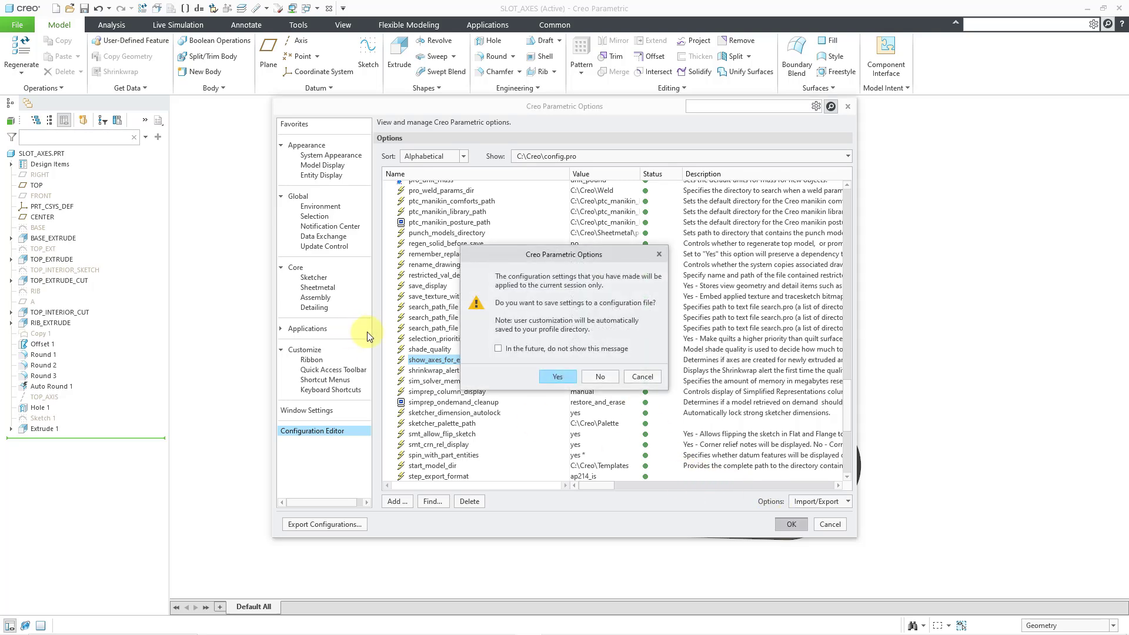
pyautogui.click(600, 377)
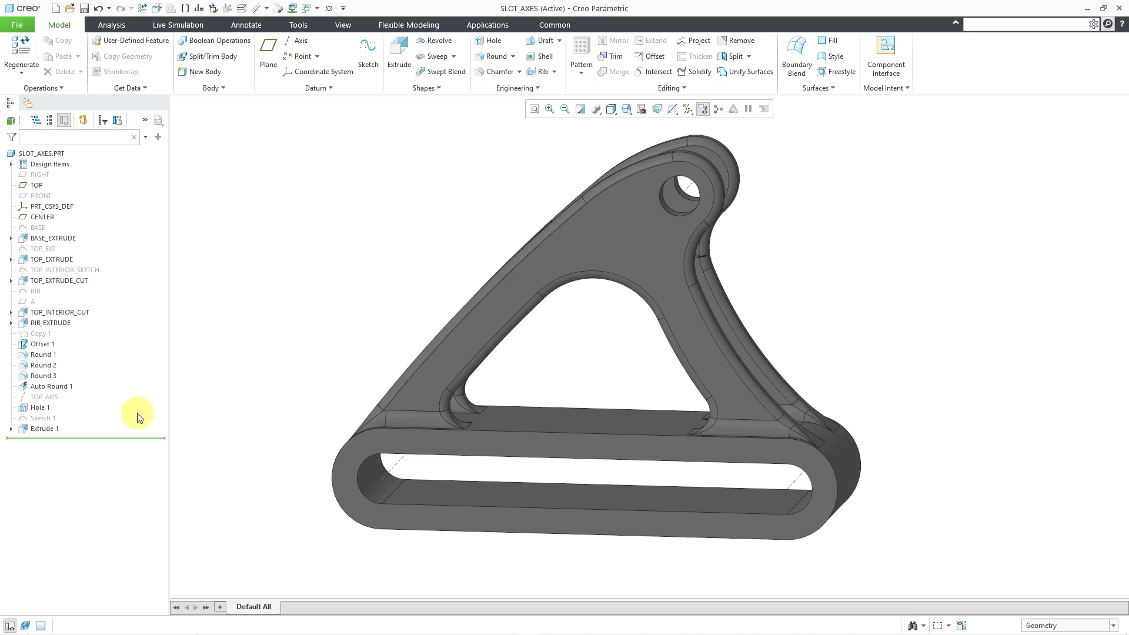
# - Delete both Sketch 1 and the slot cut Extrude 1 from the part
pyautogui.click(48, 432)
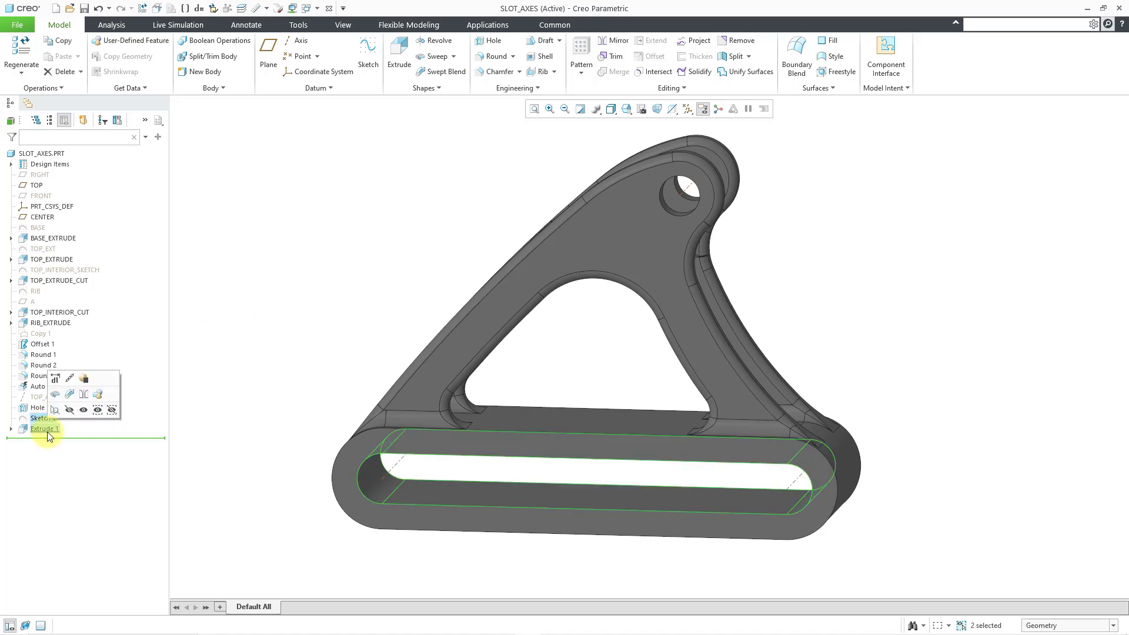
pyautogui.rightClick(47, 432)
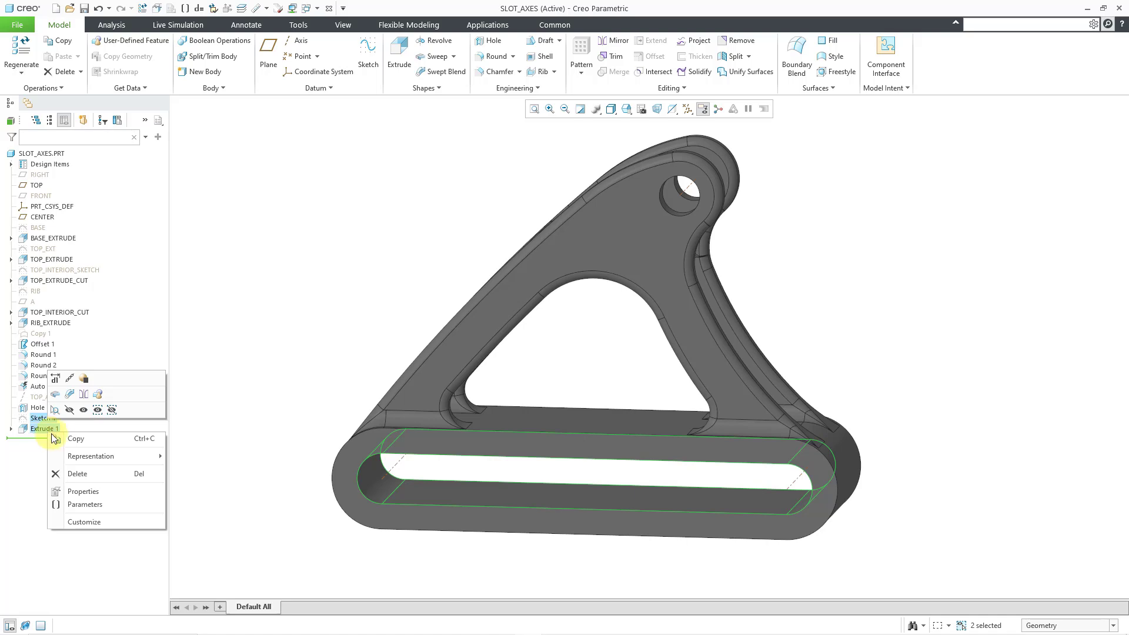
pyautogui.click(79, 472)
pyautogui.click(615, 349)
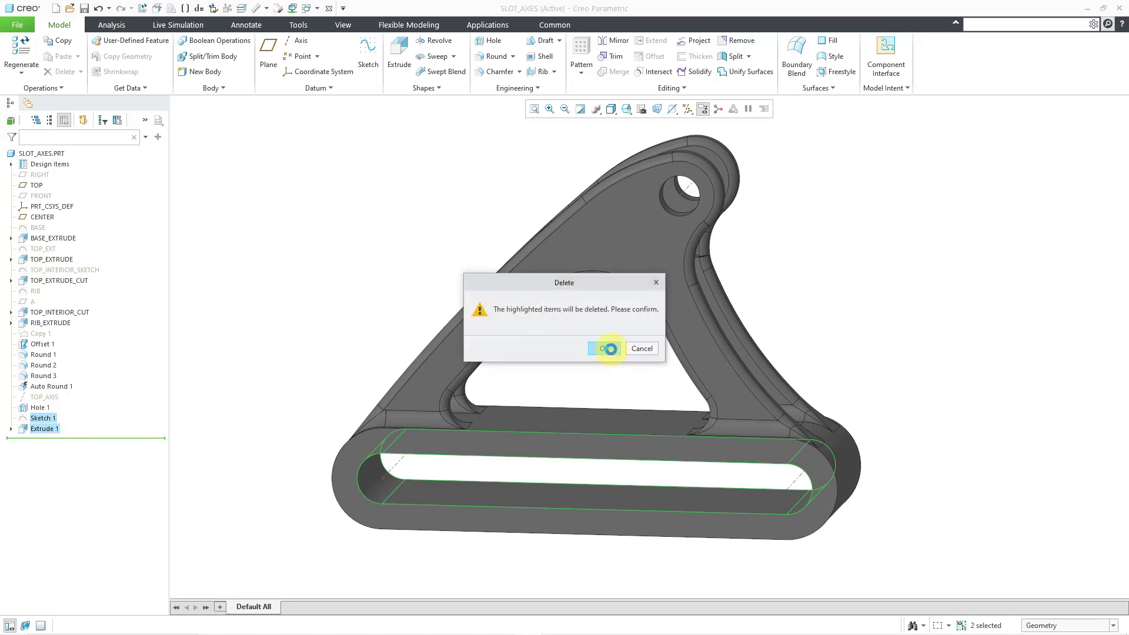
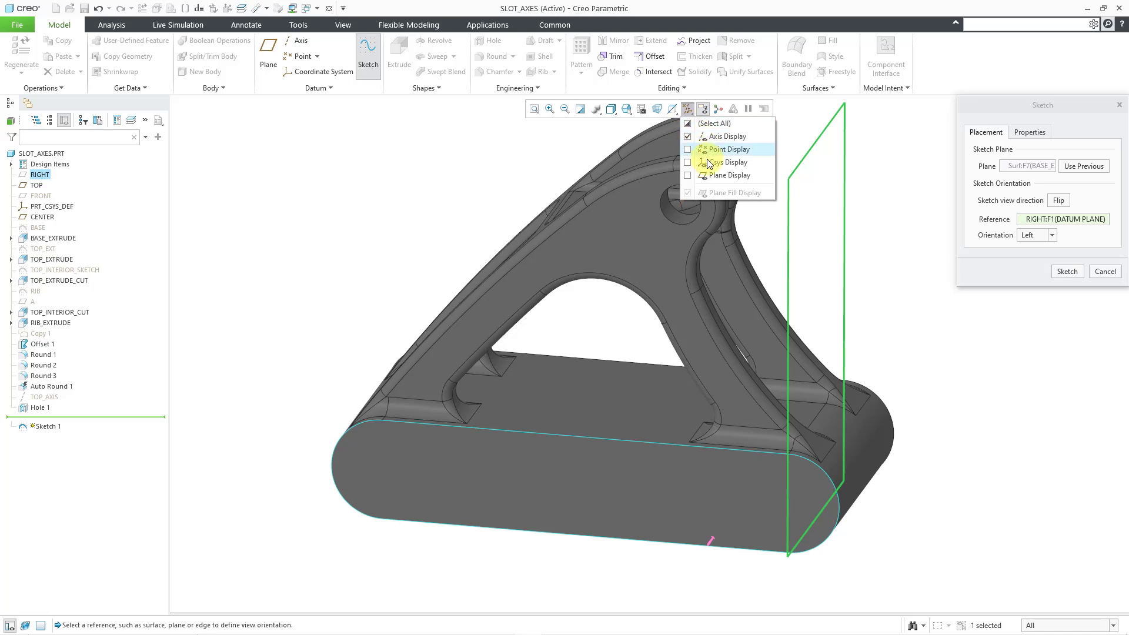
# - Orient the new sketch on the base's front face by the CENTER datum plane, enter it and hide the datum planes
pyautogui.click(713, 176)
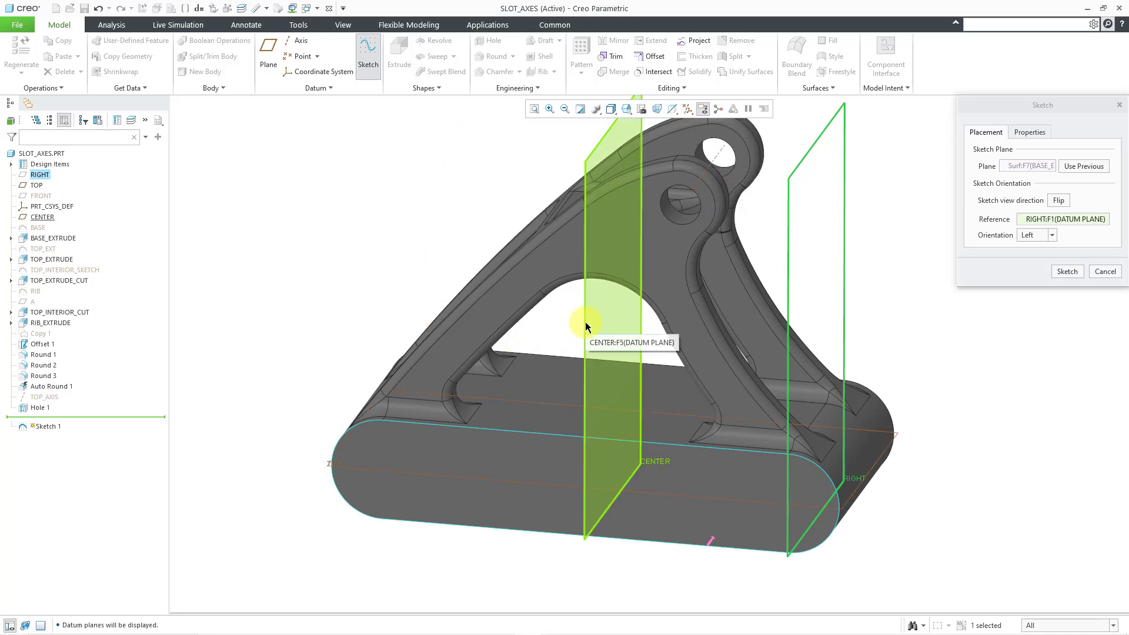
pyautogui.click(615, 314)
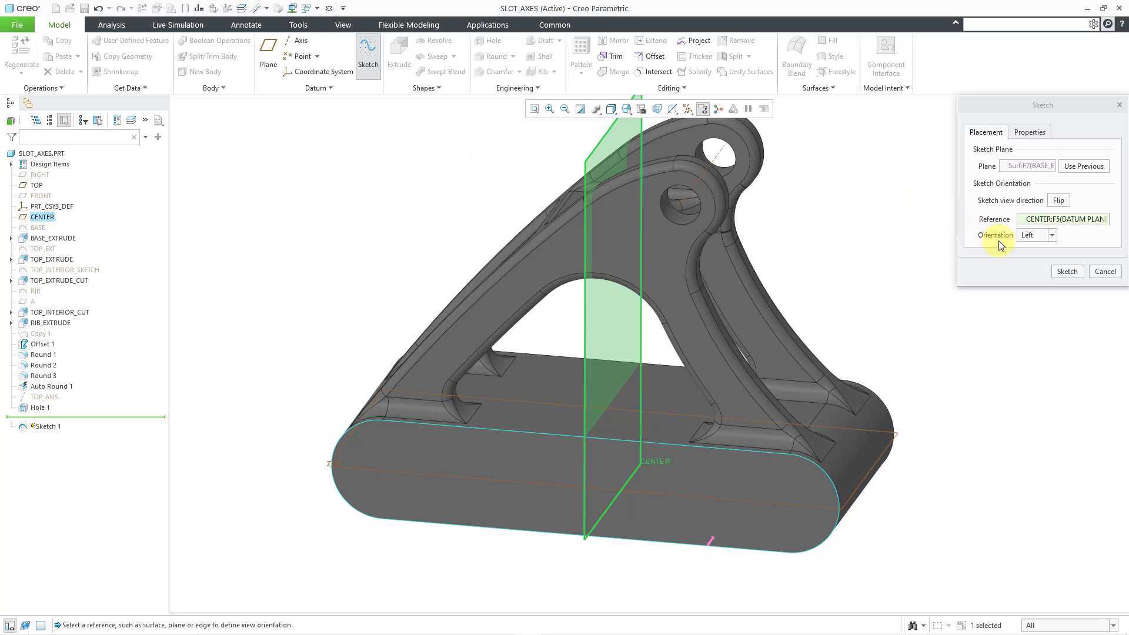
pyautogui.click(1068, 271)
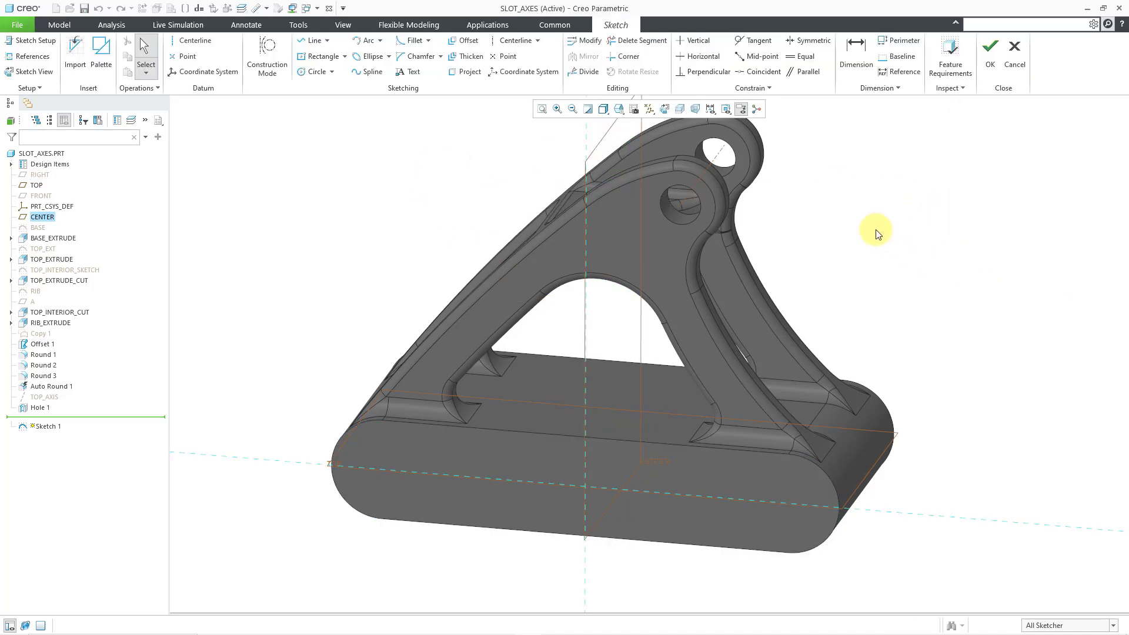
pyautogui.click(656, 112)
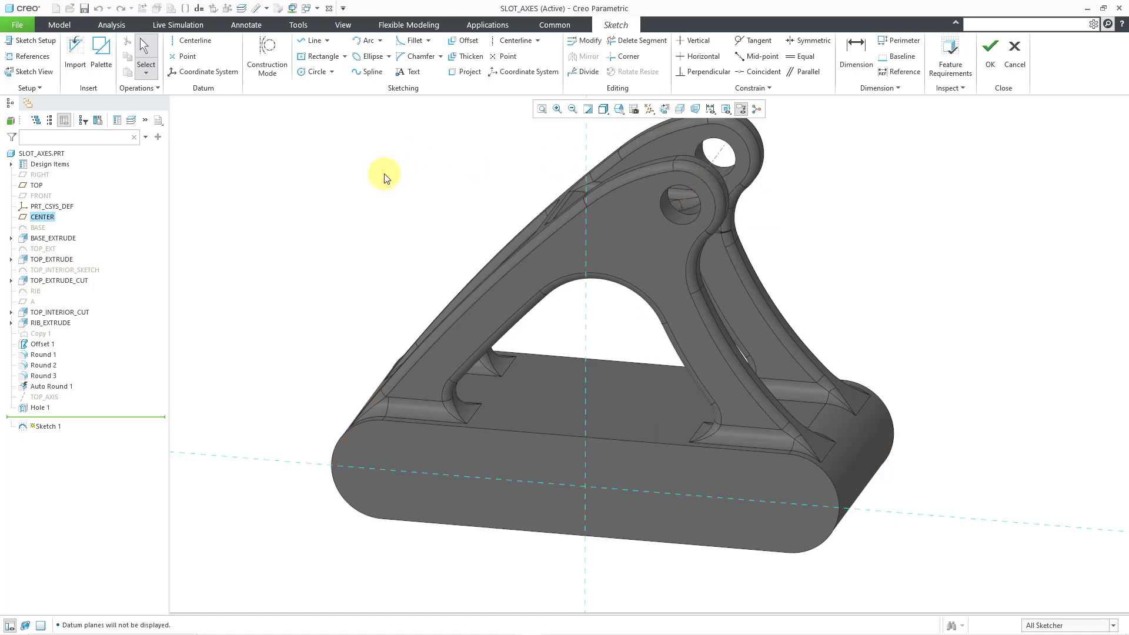
# - Insert a Racetrack shape from the sketcher palette in the empty area beside the bracket and set its scaling factor to 10
pyautogui.click(101, 56)
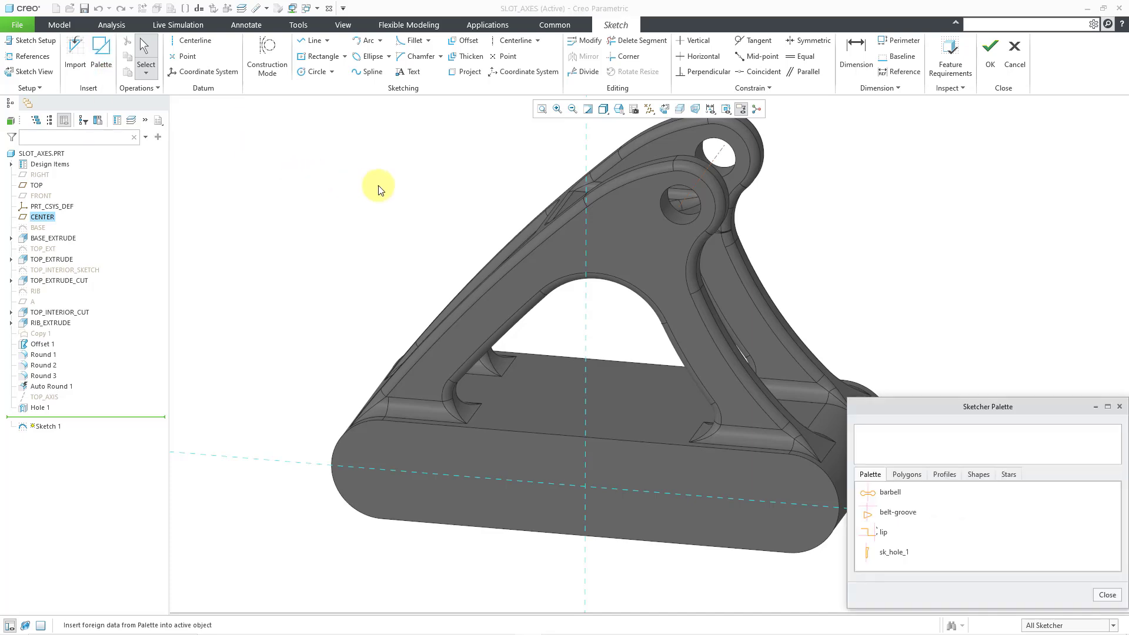
pyautogui.click(979, 474)
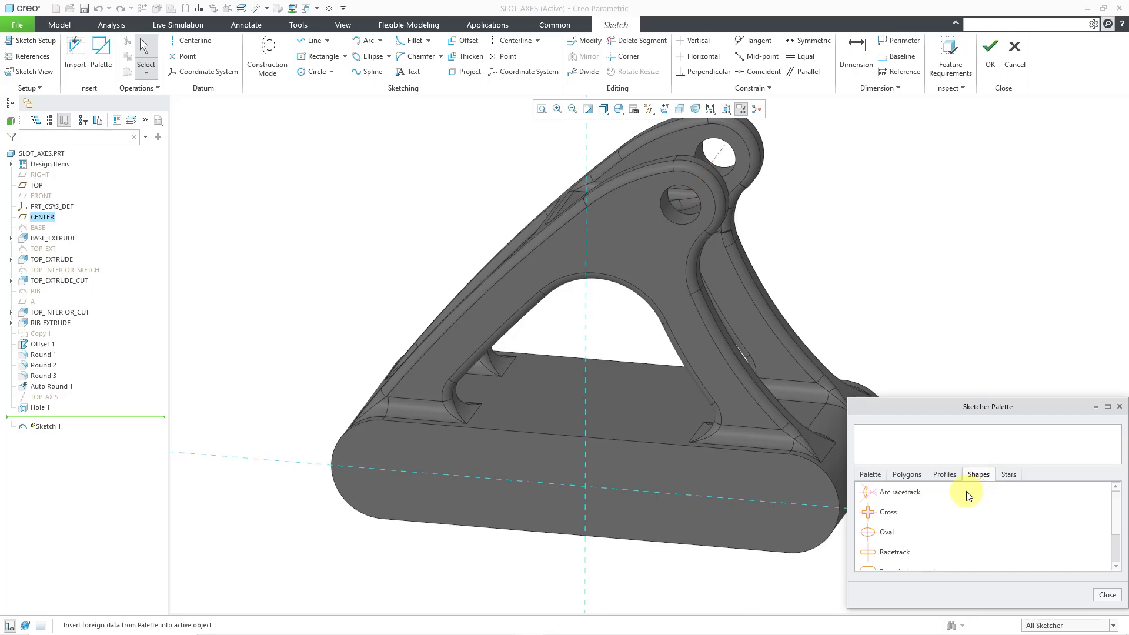
pyautogui.doubleClick(895, 552)
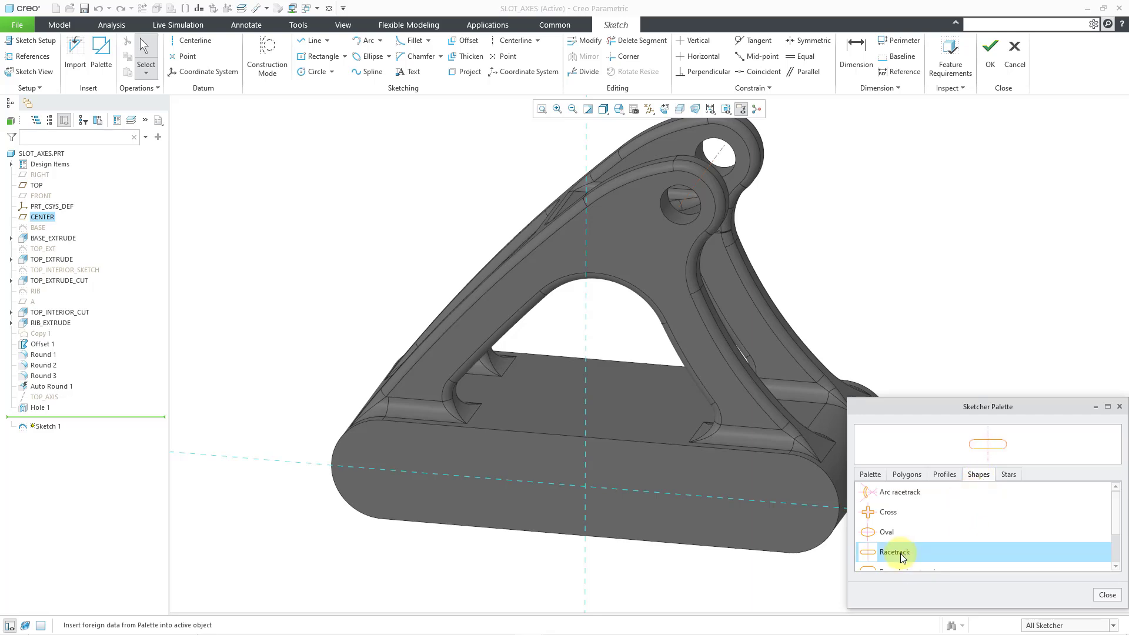
pyautogui.click(870, 273)
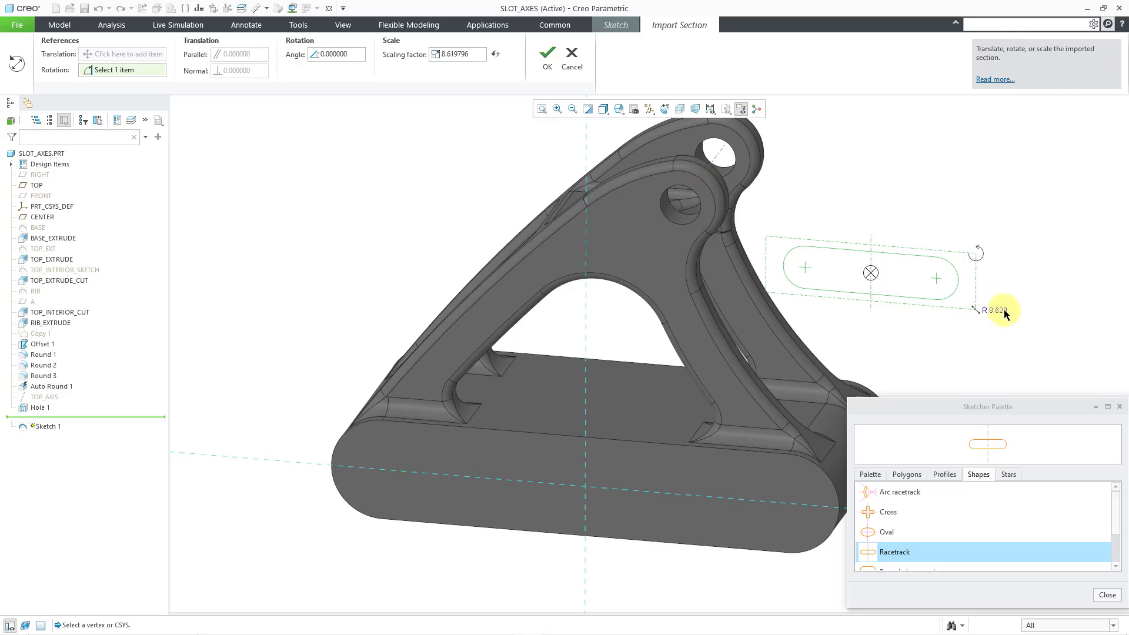
pyautogui.doubleClick(1000, 310)
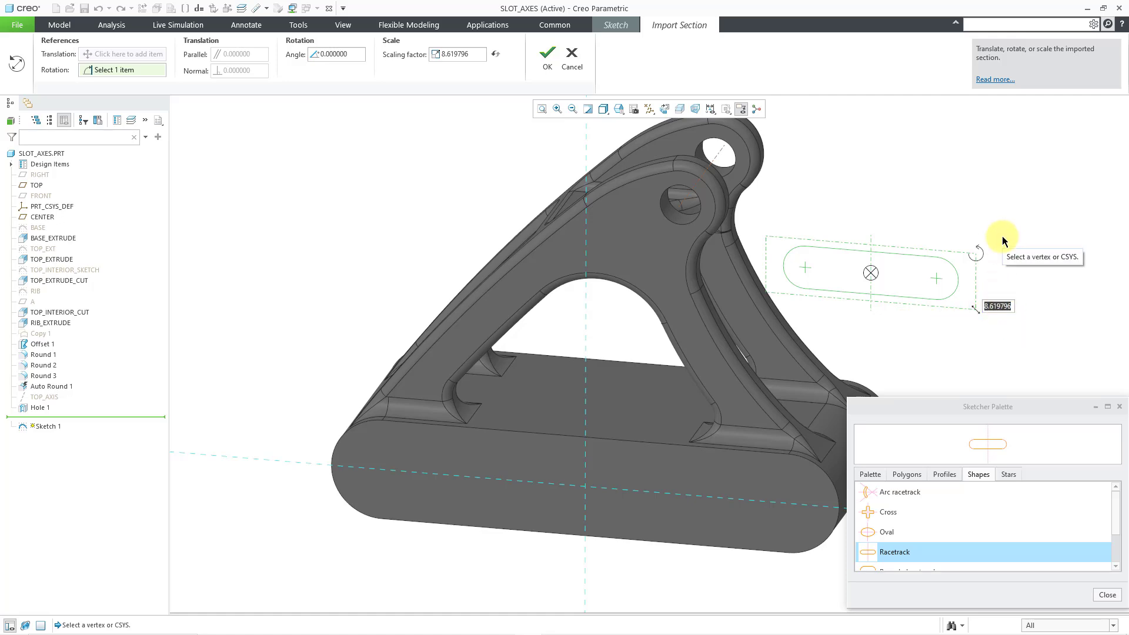
pyautogui.write('10')
pyautogui.press('Return')
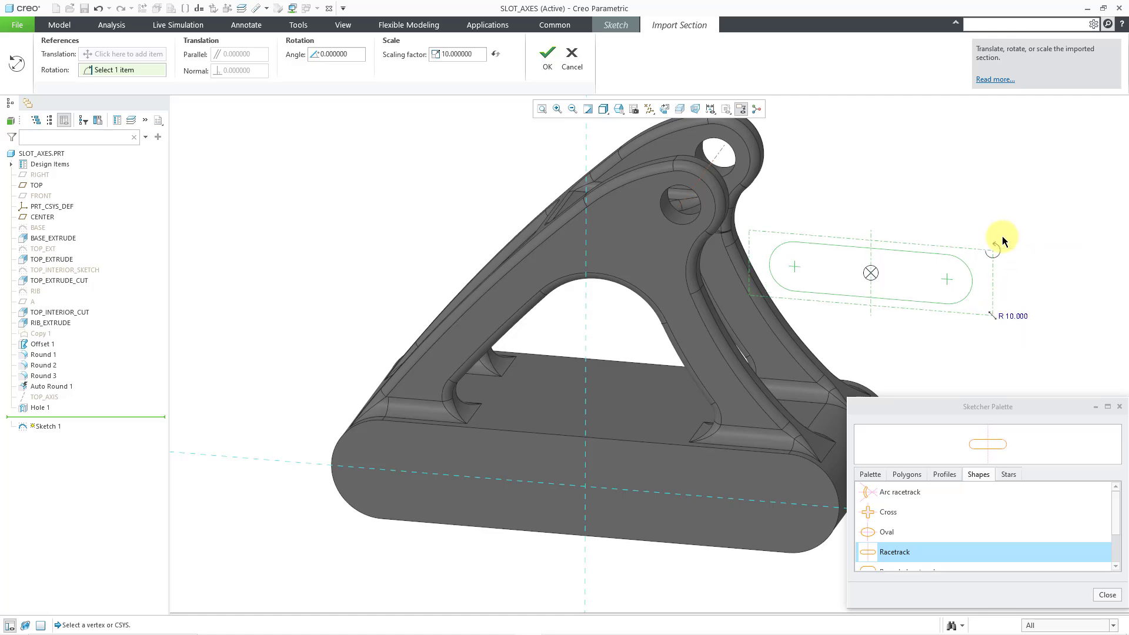
# - Move the imported racetrack's centre onto the intersection of the sketch references on the base face, close the palette and accept the import
pyautogui.moveTo(872, 274); pyautogui.dragTo(592, 493)
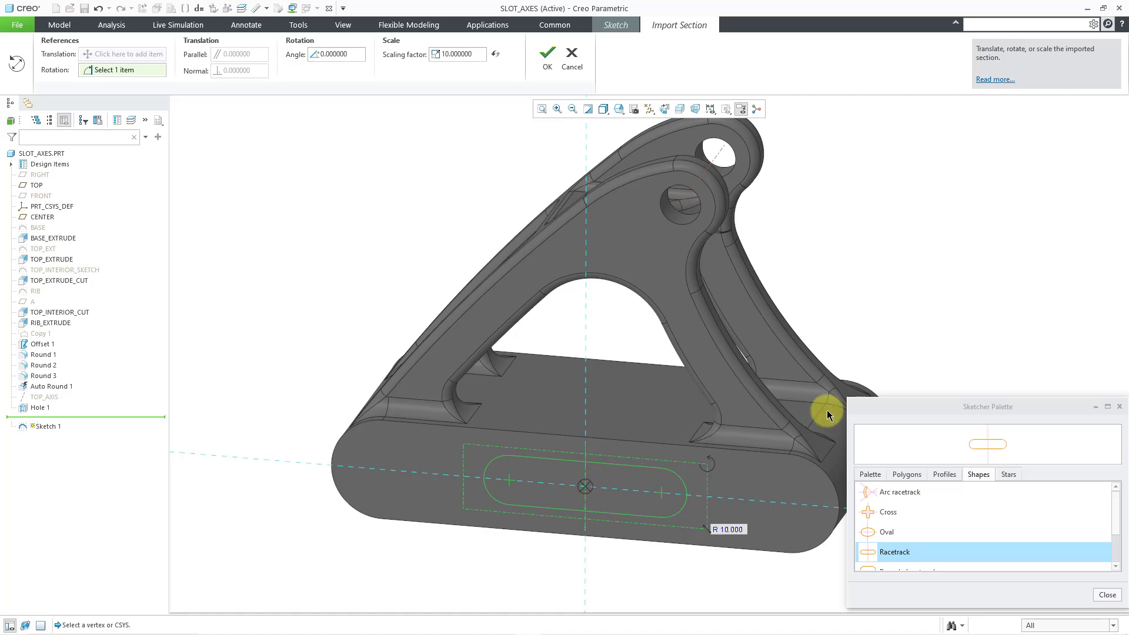
pyautogui.click(1108, 595)
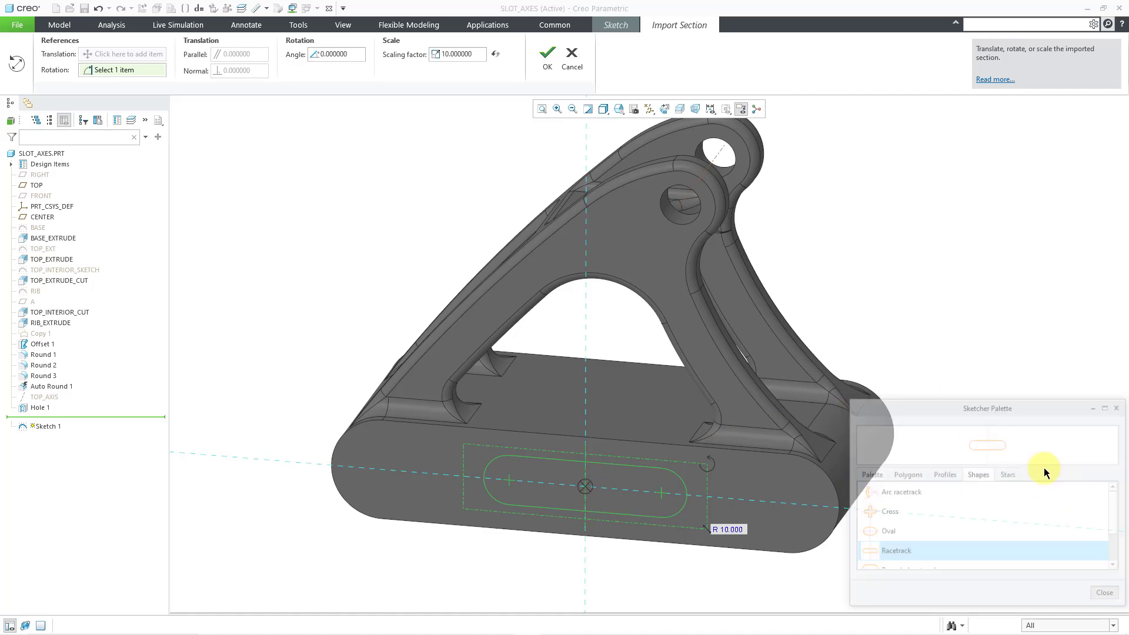
pyautogui.click(553, 65)
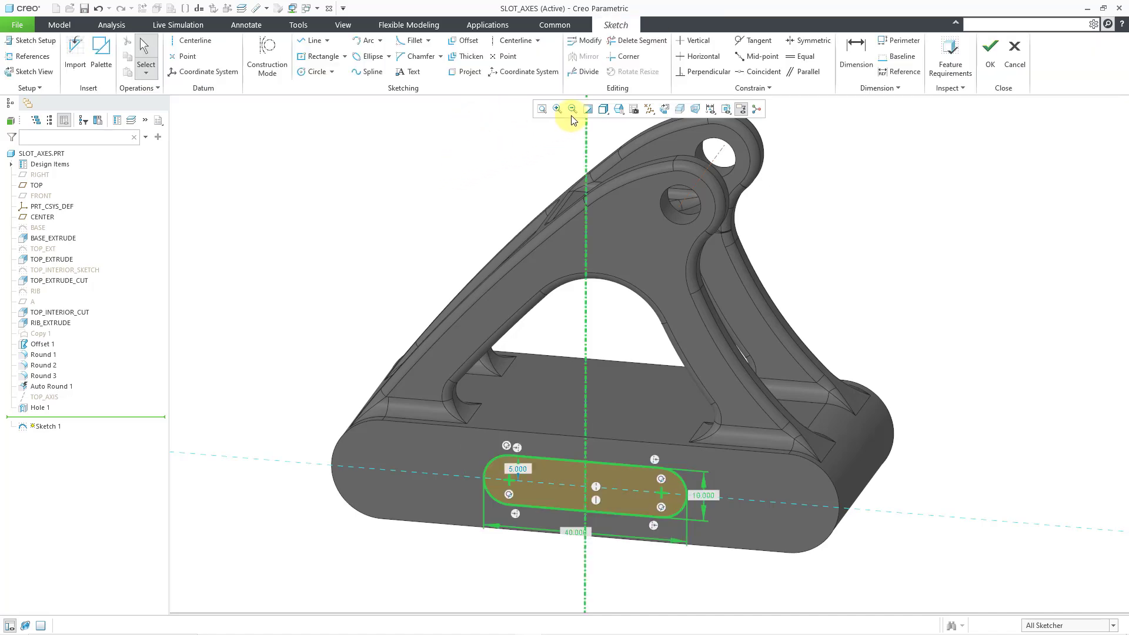
pyautogui.click(588, 109)
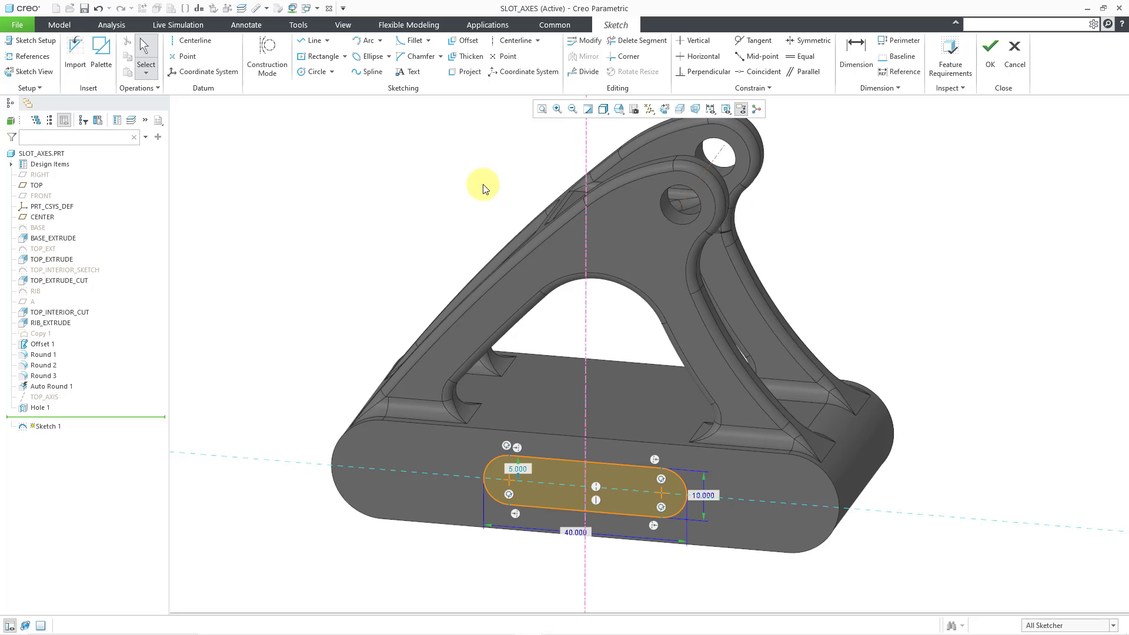
pyautogui.moveTo(479, 182); pyautogui.dragTo(524, 353, button='middle')
# - Set the racetrack's overall length to 90
pyautogui.click(595, 533)
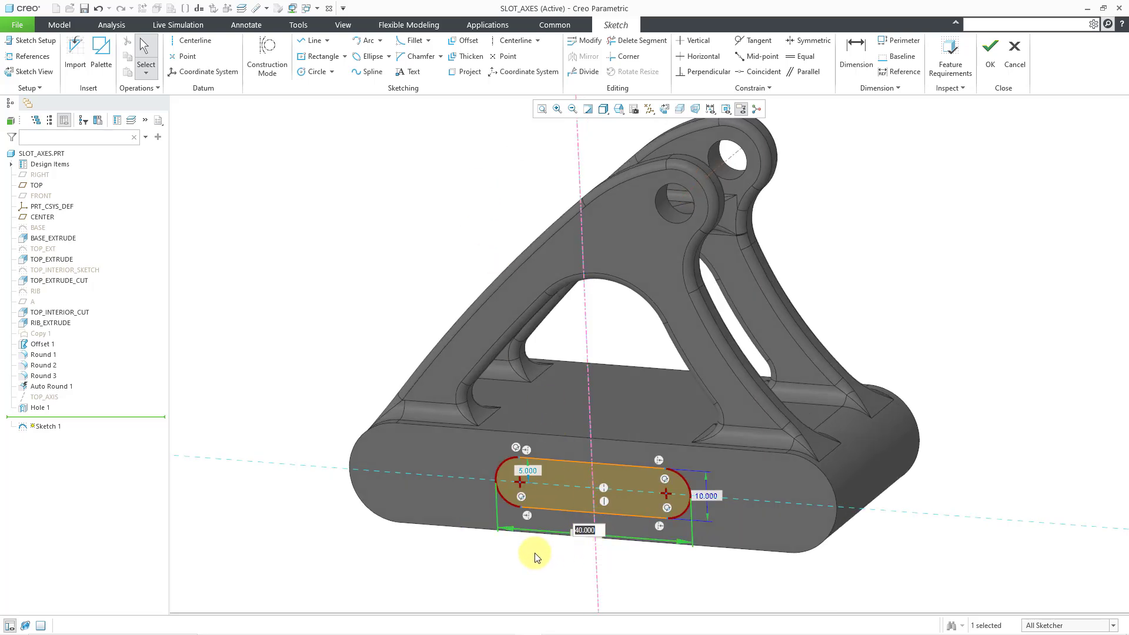
pyautogui.write('90')
pyautogui.press('Return')
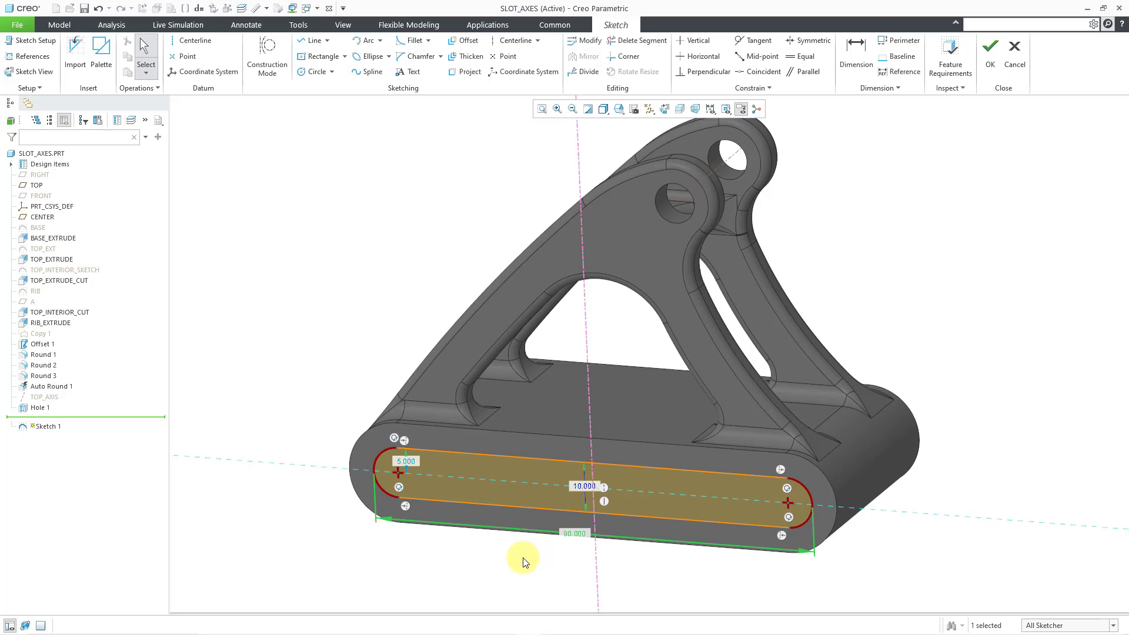
pyautogui.click(525, 562)
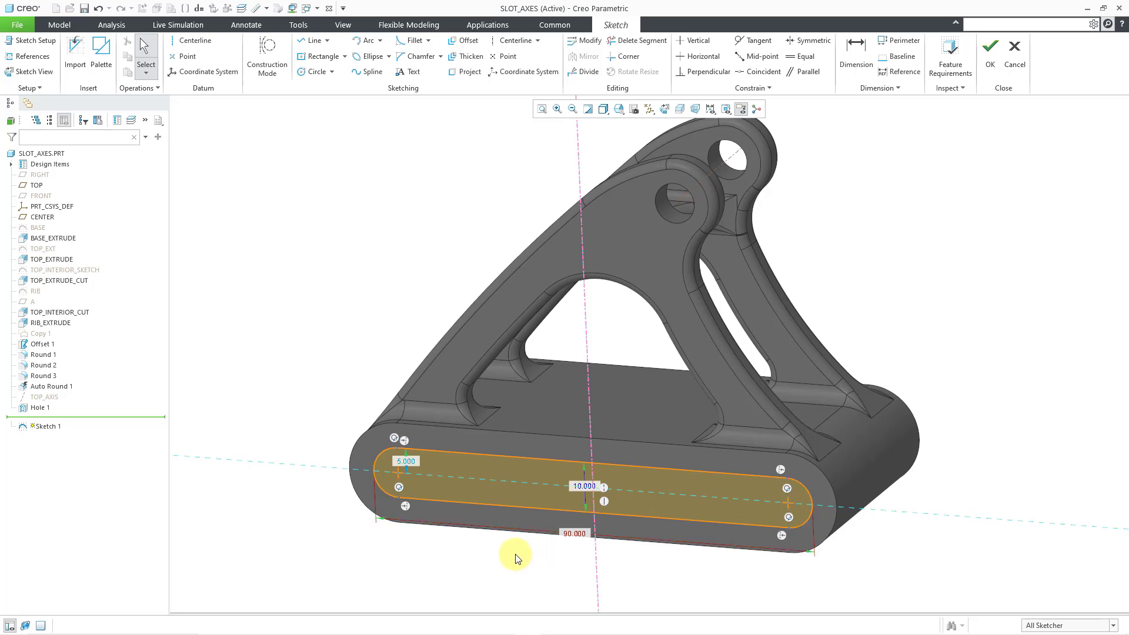
# - Make the weak 5.000 dimension between the racetrack's upper edge and the horizontal reference strong, and finish the sketch
pyautogui.click(411, 462)
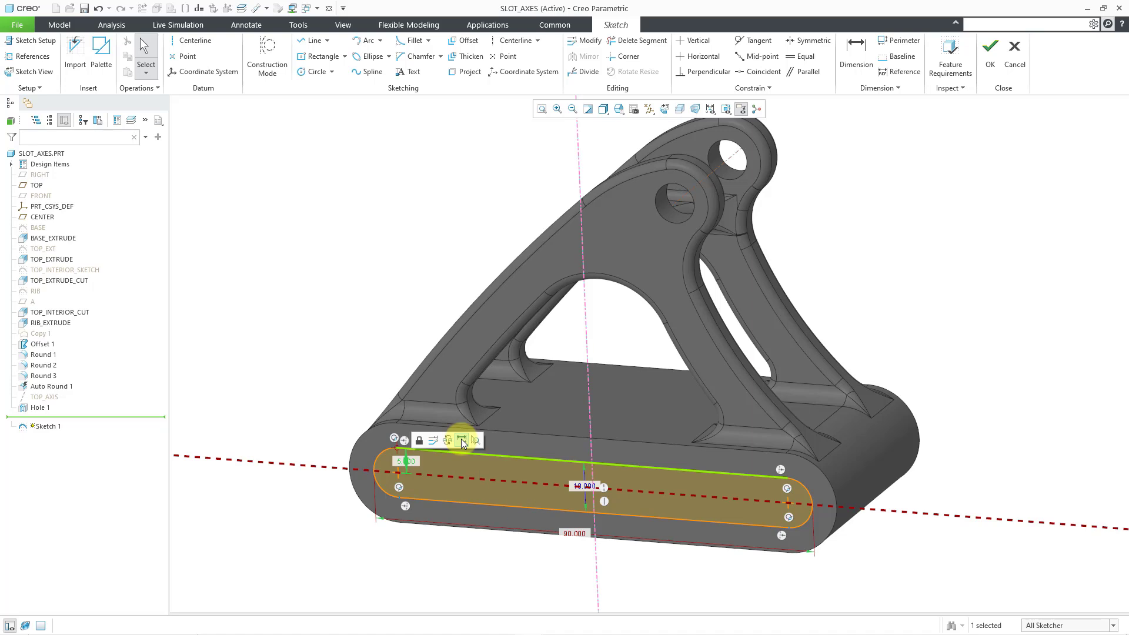
pyautogui.click(462, 440)
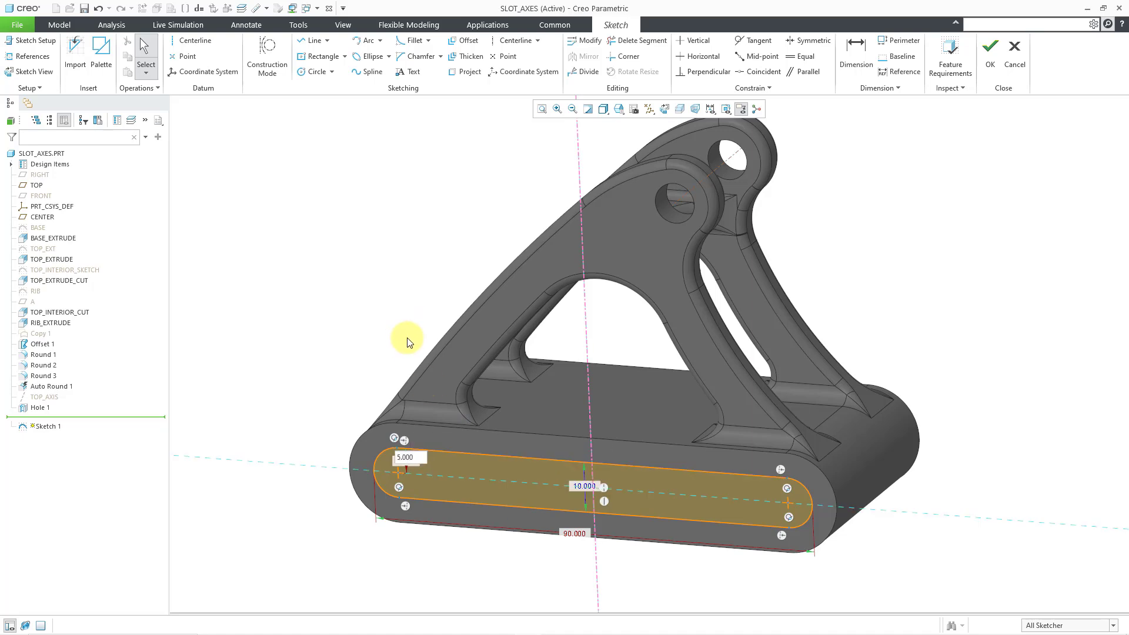
pyautogui.scroll(1, 407, 342)
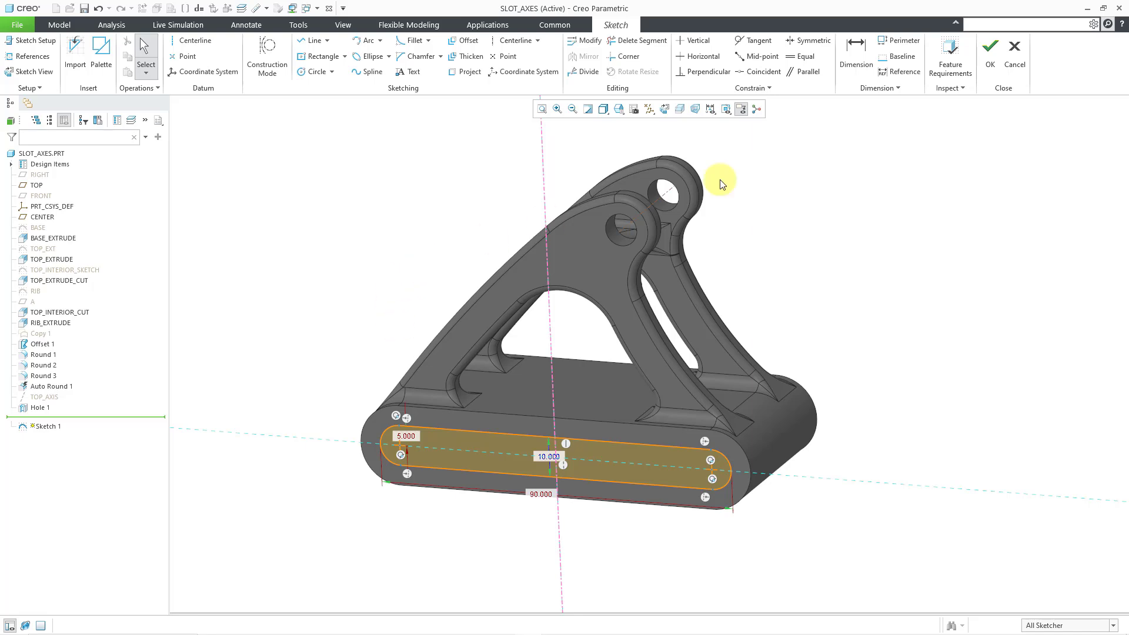
pyautogui.click(990, 66)
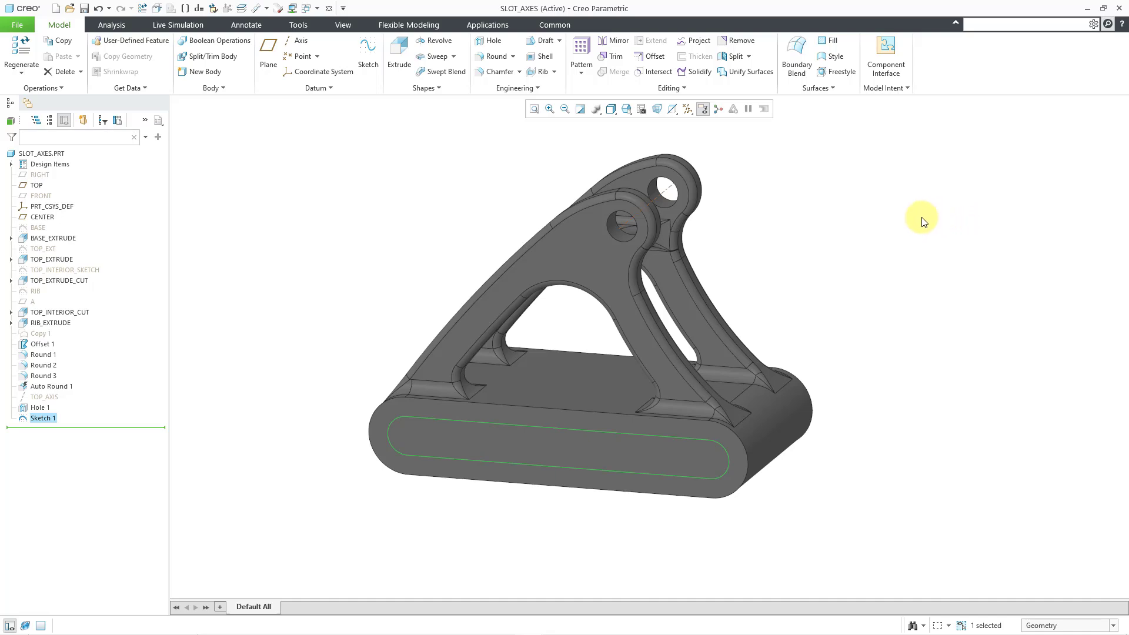
# - Extrude Sketch 1 into the bracket as a material-removing cut that passes through the whole base
pyautogui.rightClick(837, 207)
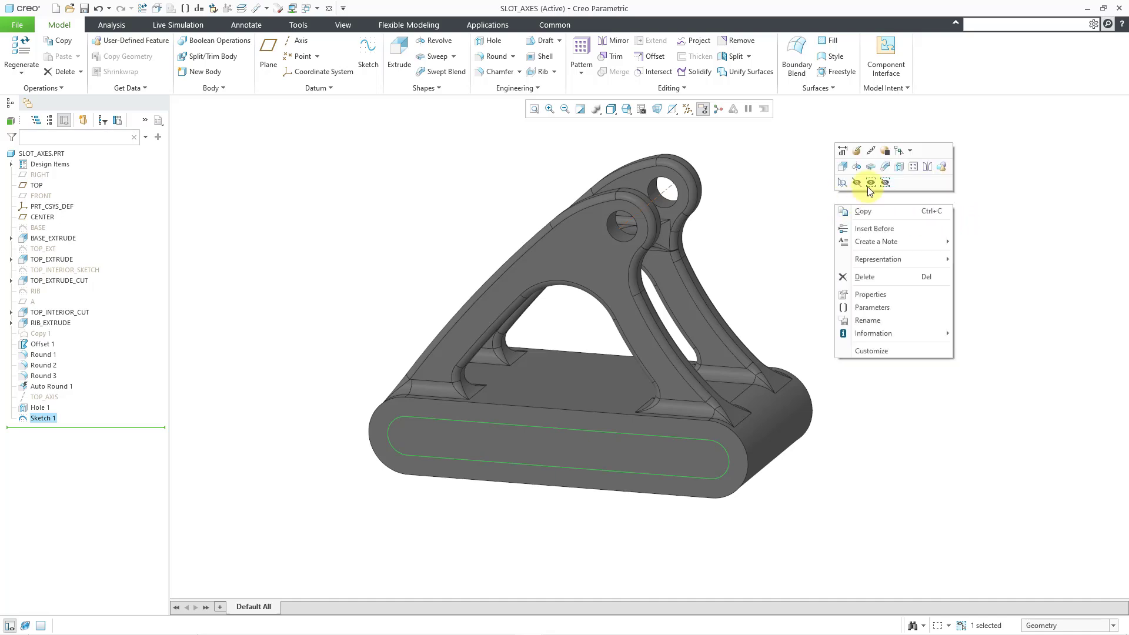
pyautogui.click(847, 168)
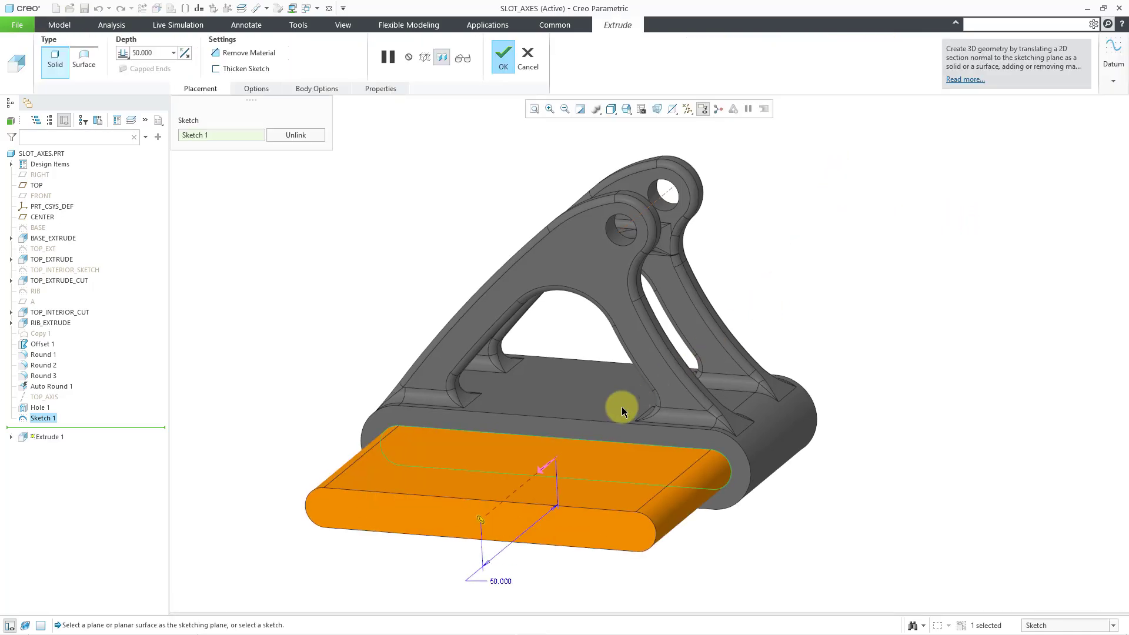
pyautogui.click(538, 472)
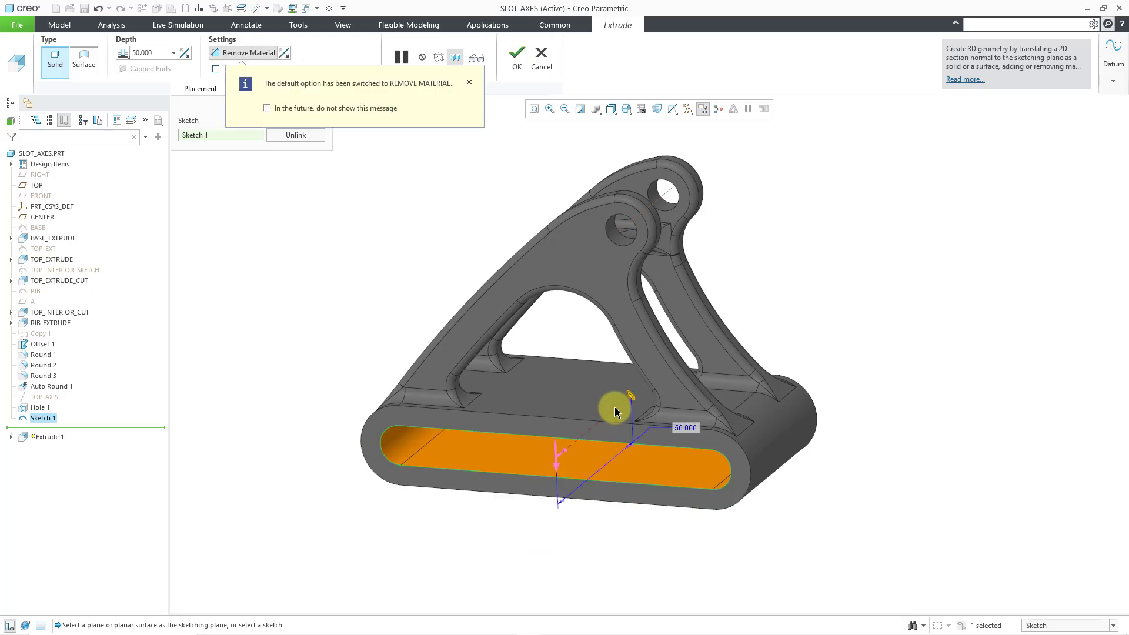
pyautogui.rightClick(630, 394)
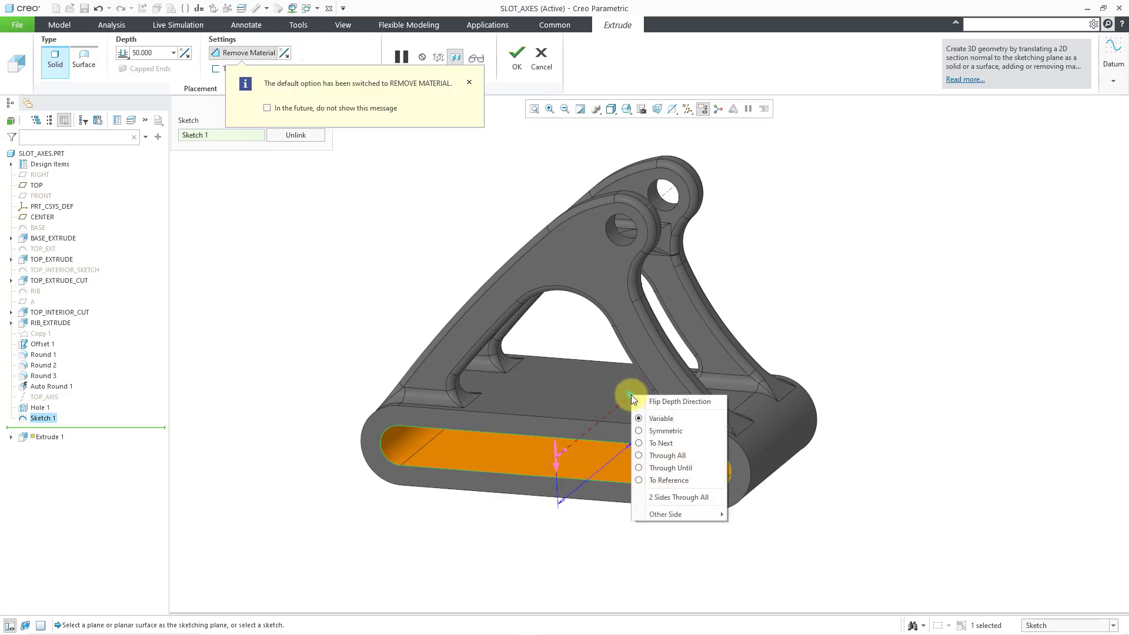
pyautogui.click(666, 449)
pyautogui.middleClick(782, 271)
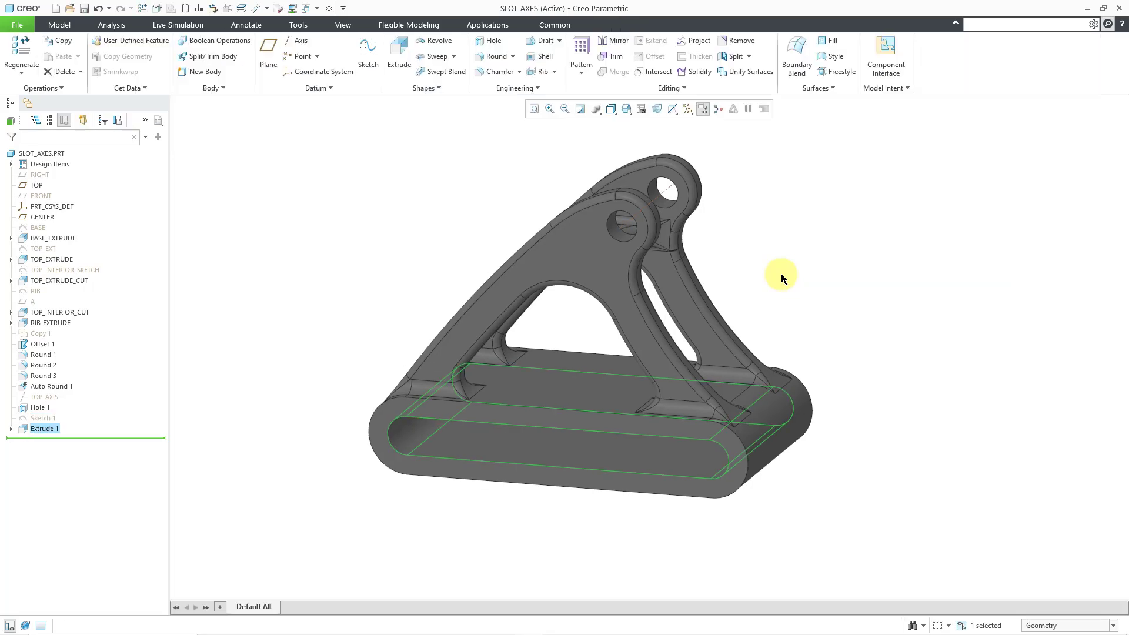
pyautogui.moveTo(742, 251); pyautogui.dragTo(718, 269, button='middle')
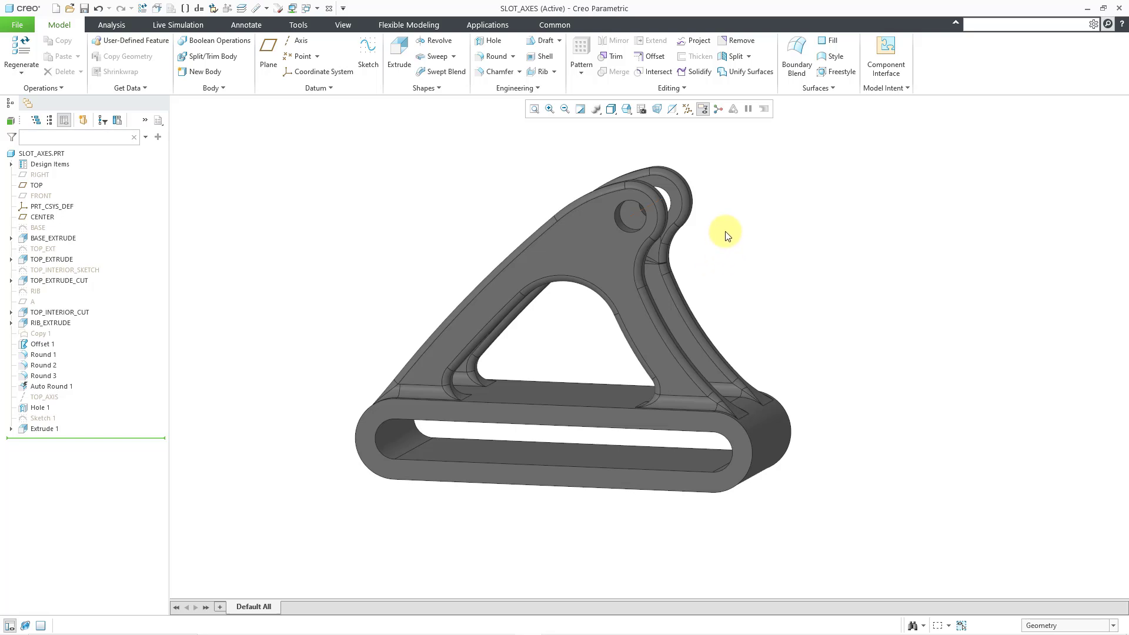
# - Redefine Sketch 1 by adding datum geometry points at both slot arc centres and at the slot's middle, and finish the sketch
pyautogui.click(44, 418)
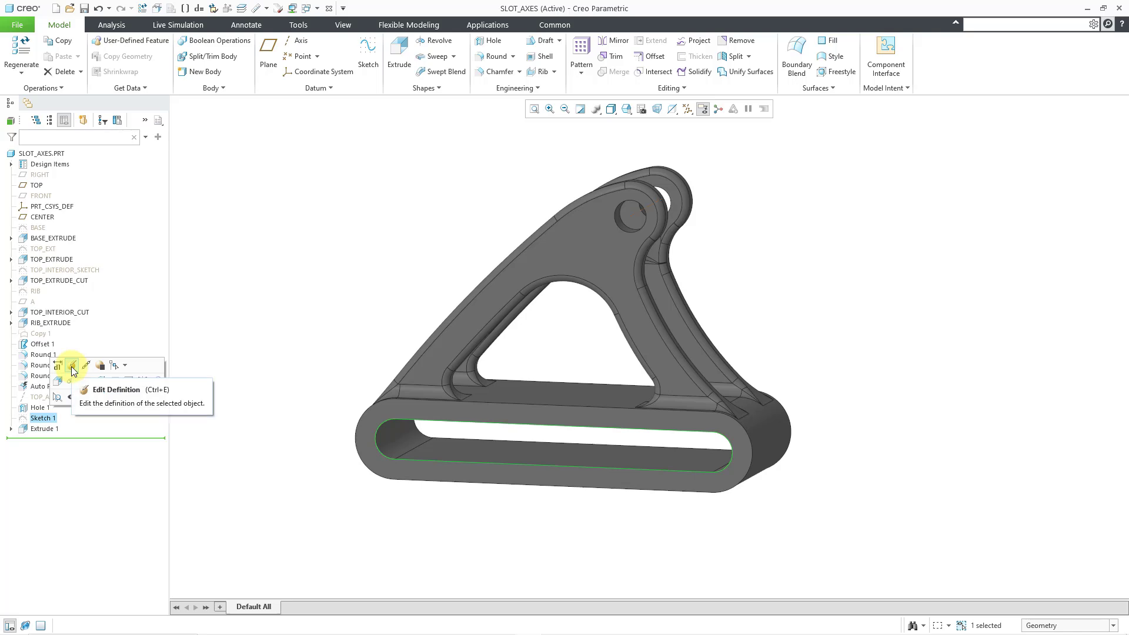
pyautogui.click(72, 369)
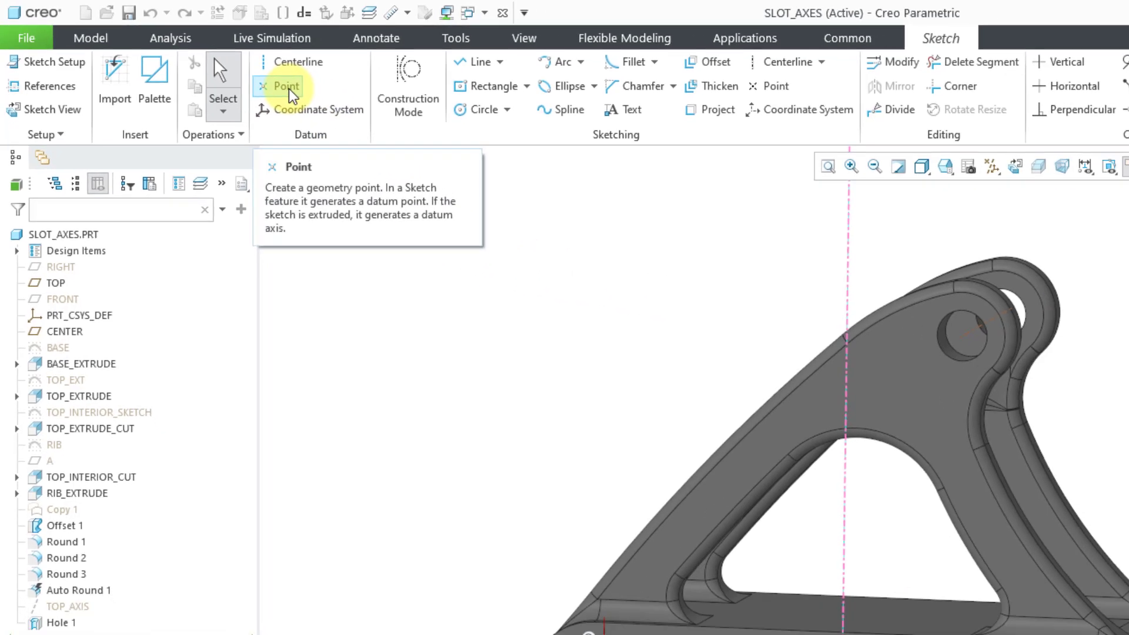
pyautogui.click(288, 90)
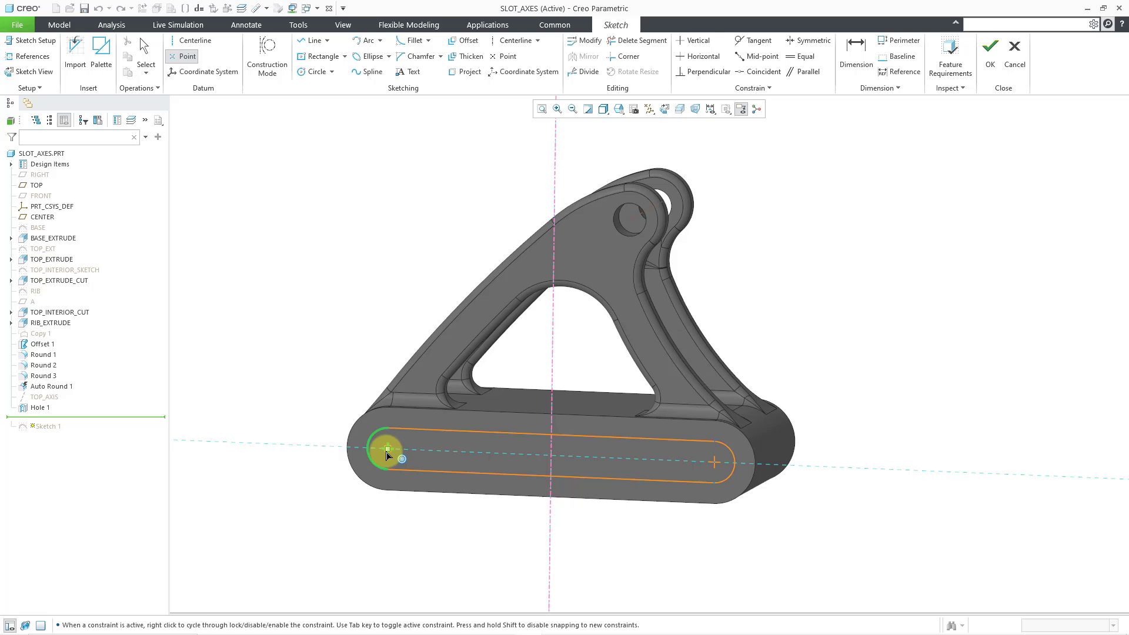
pyautogui.click(387, 450)
pyautogui.click(714, 462)
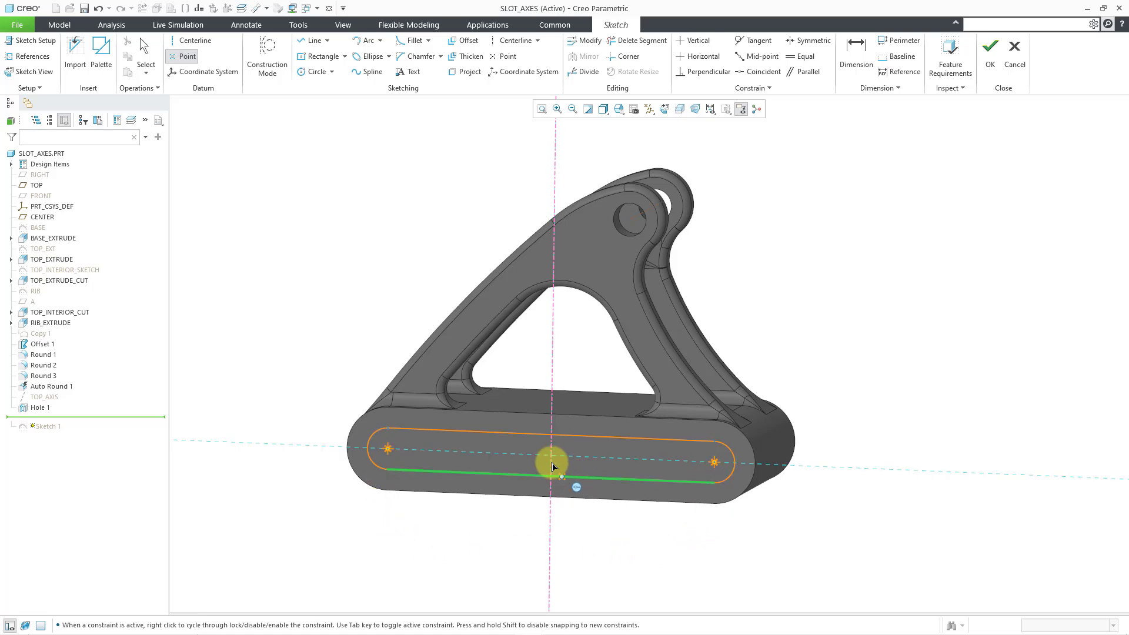
pyautogui.click(551, 456)
pyautogui.middleClick(321, 253)
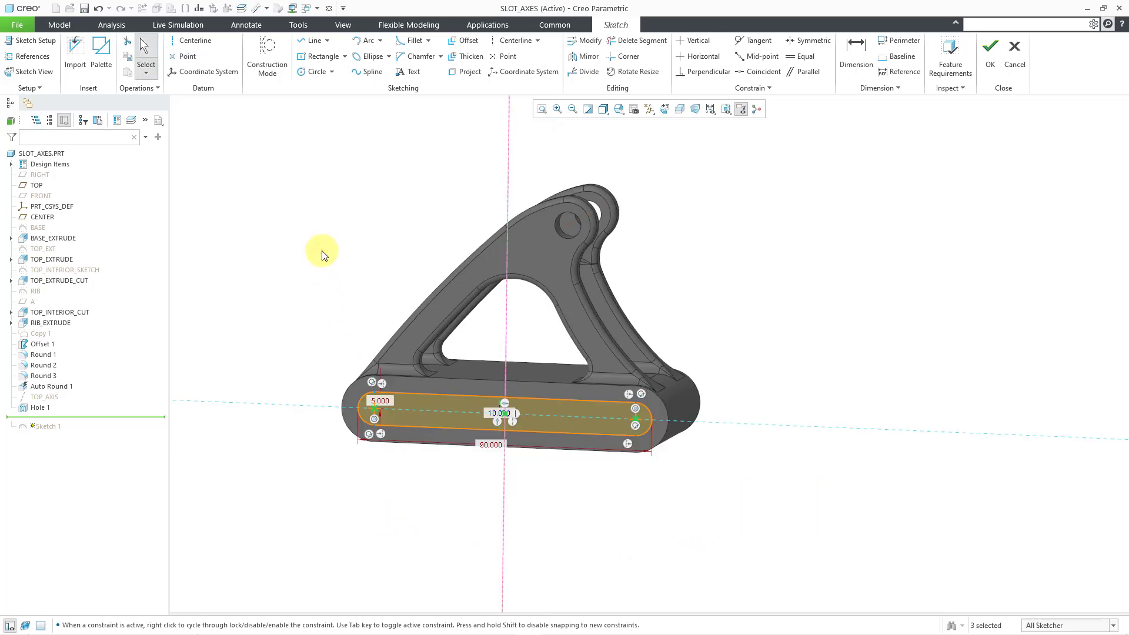
pyautogui.click(322, 253)
pyautogui.scroll(3, 322, 253)
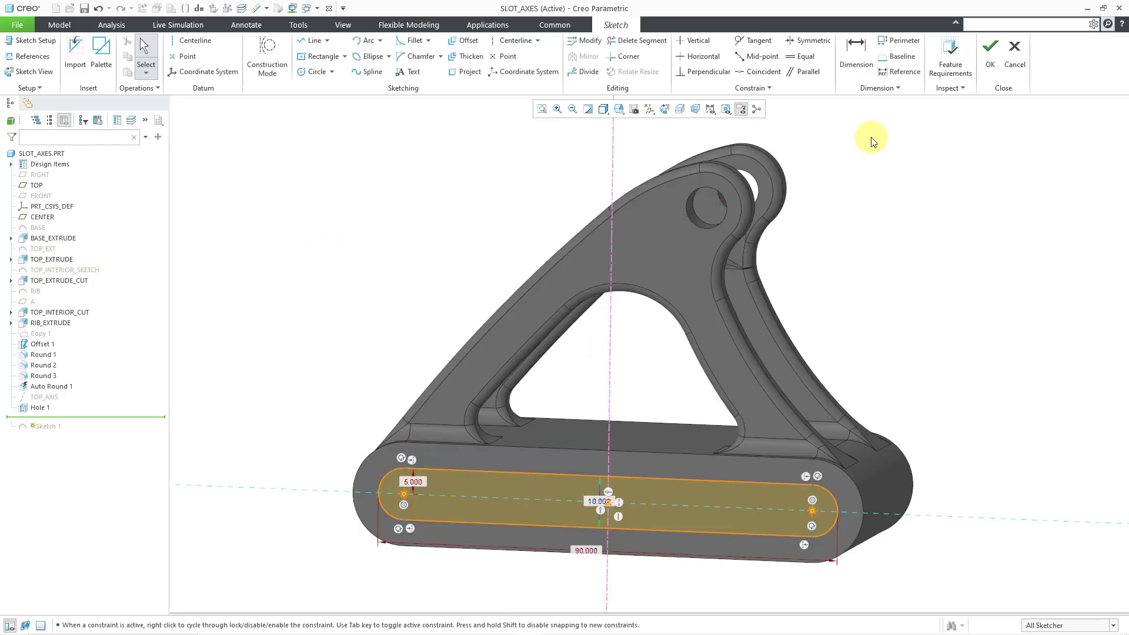
pyautogui.click(990, 68)
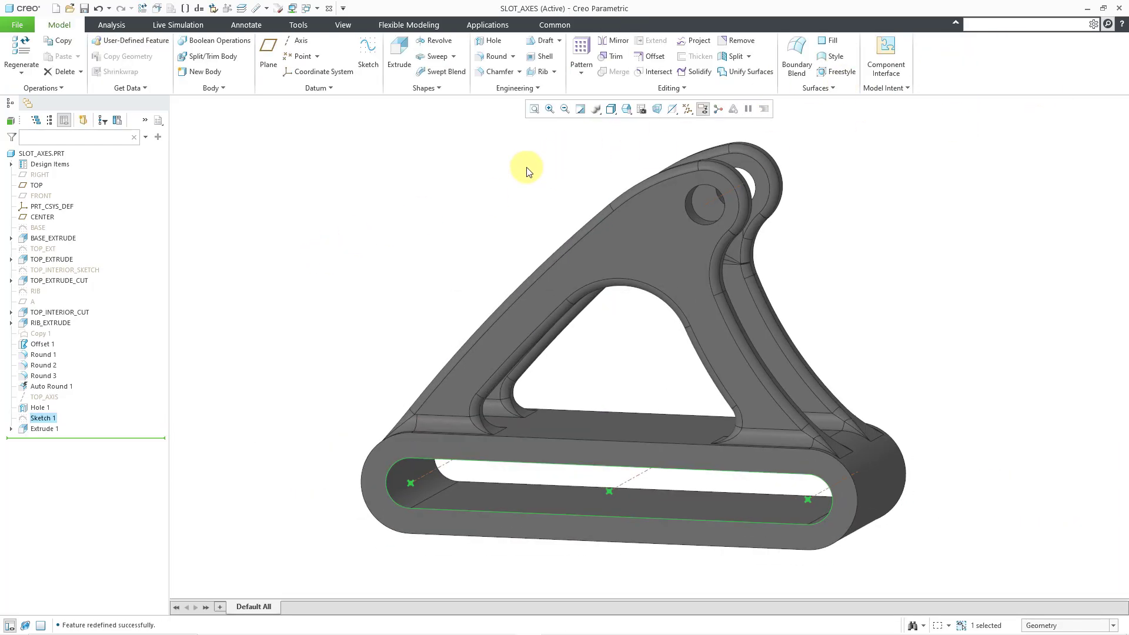
pyautogui.click(502, 189)
pyautogui.moveTo(479, 201); pyautogui.dragTo(480, 202, button='middle')
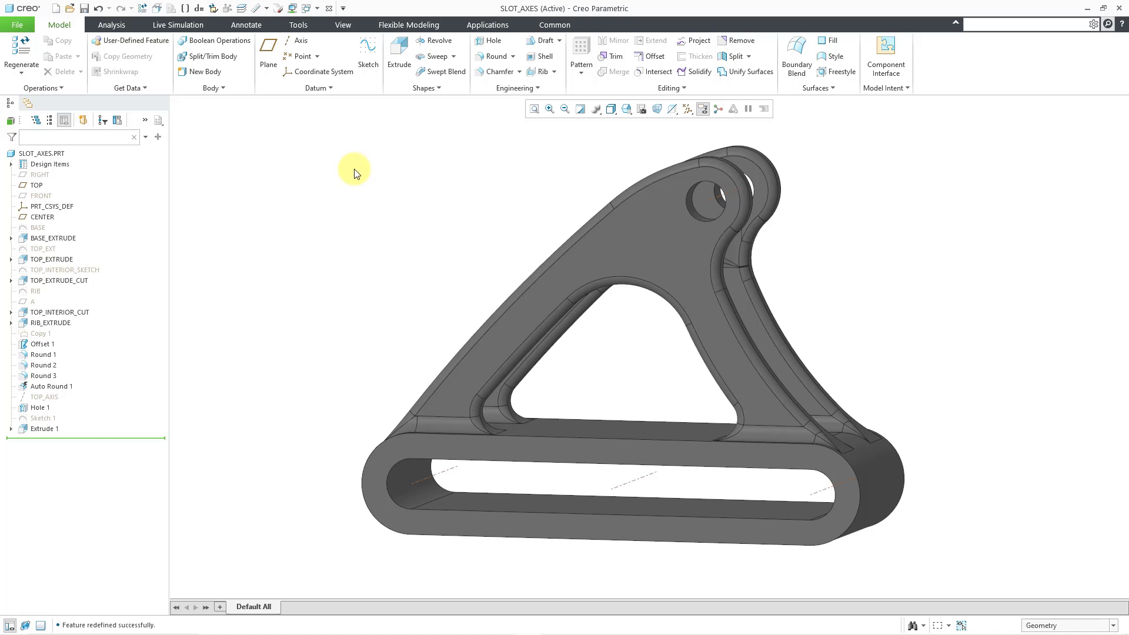
# - Switch to the SLOT.PRT window and start a sketch on the block's large upper face, oriented by the RIGHT datum plane
pyautogui.click(316, 10)
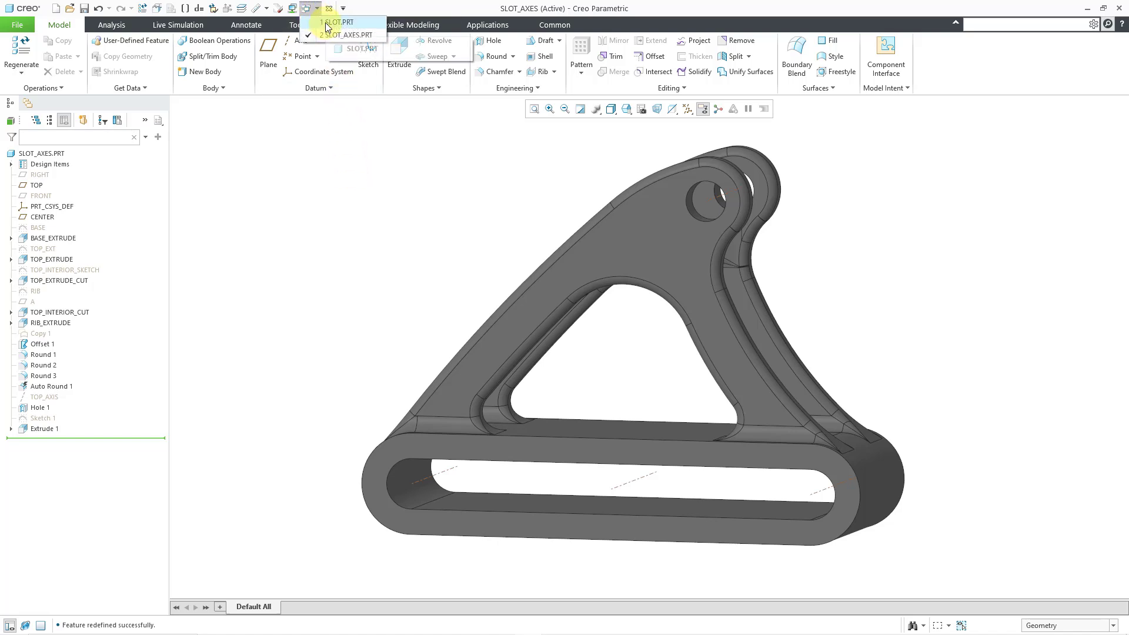
pyautogui.click(326, 23)
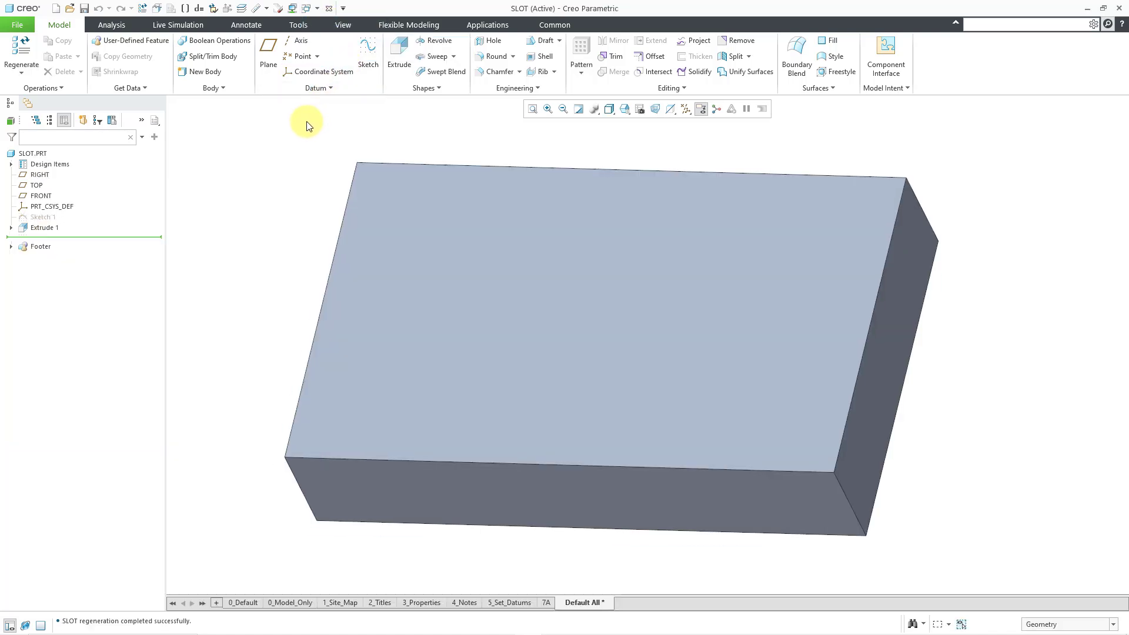
pyautogui.click(368, 58)
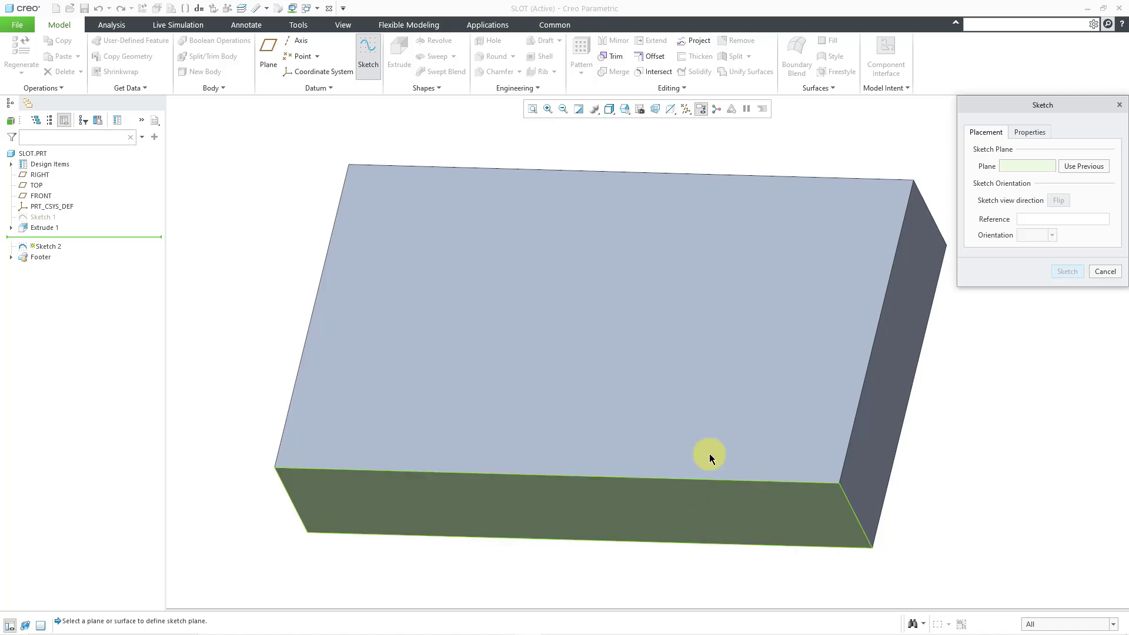
pyautogui.click(715, 424)
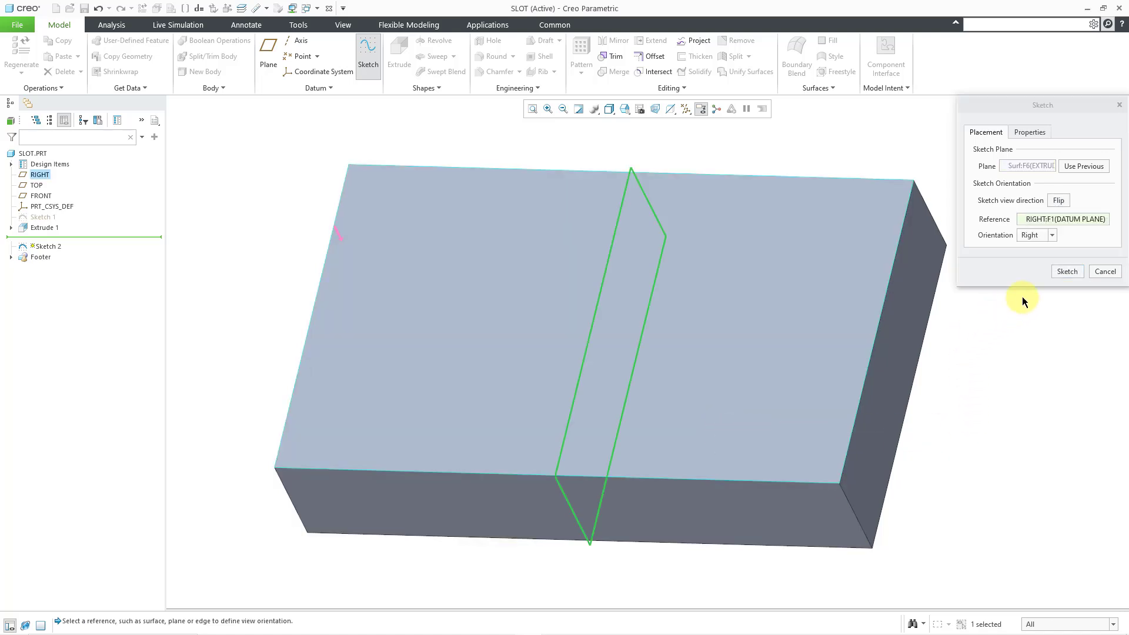
pyautogui.click(1068, 272)
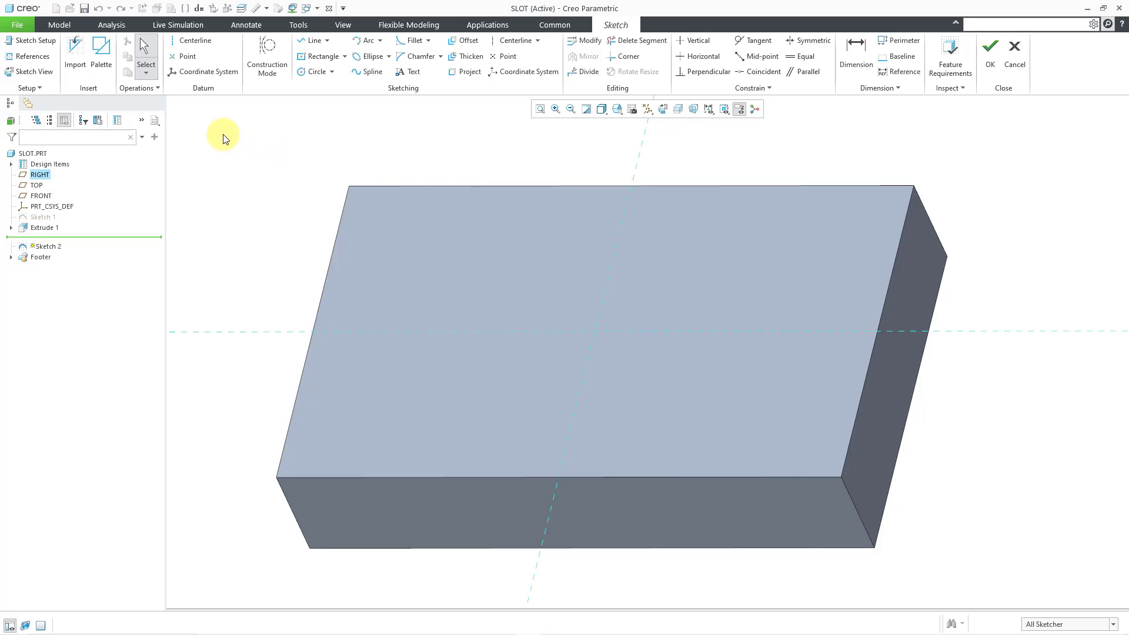
# - Insert a Racetrack palette shape on the block's upper face, between its middle and front right corner, with a scaling factor of 80
pyautogui.click(109, 72)
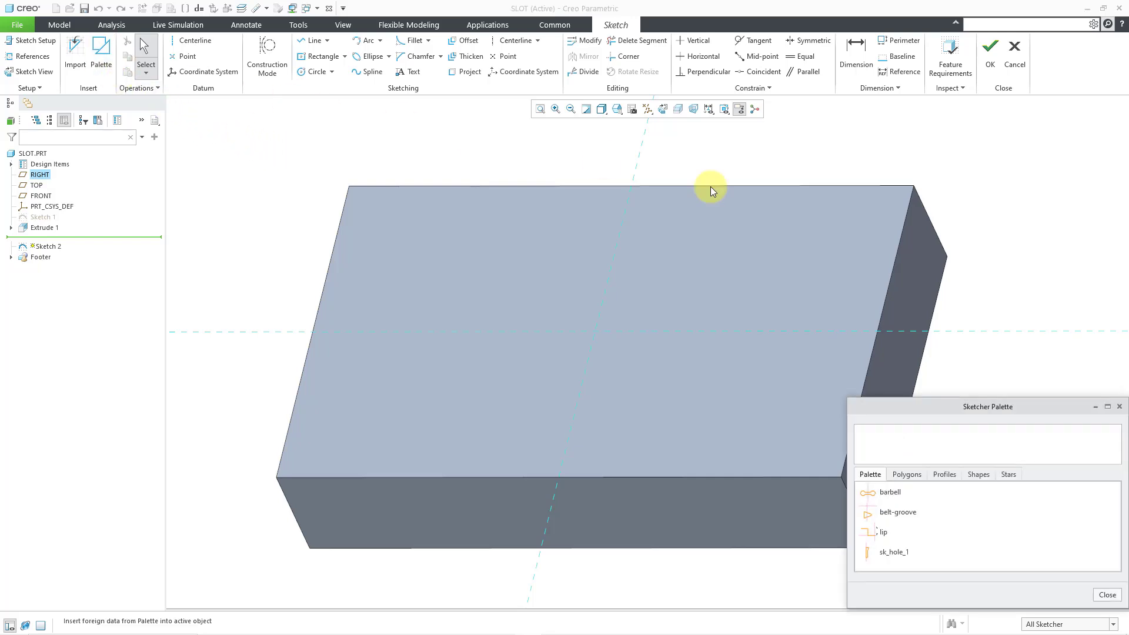
pyautogui.click(981, 475)
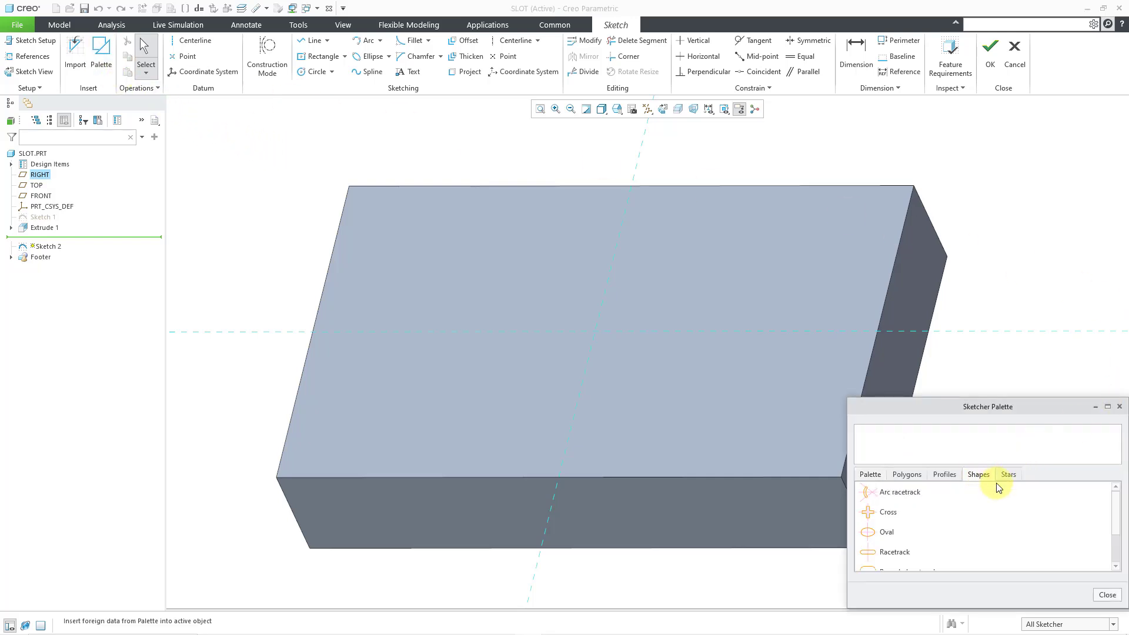
pyautogui.click(911, 553)
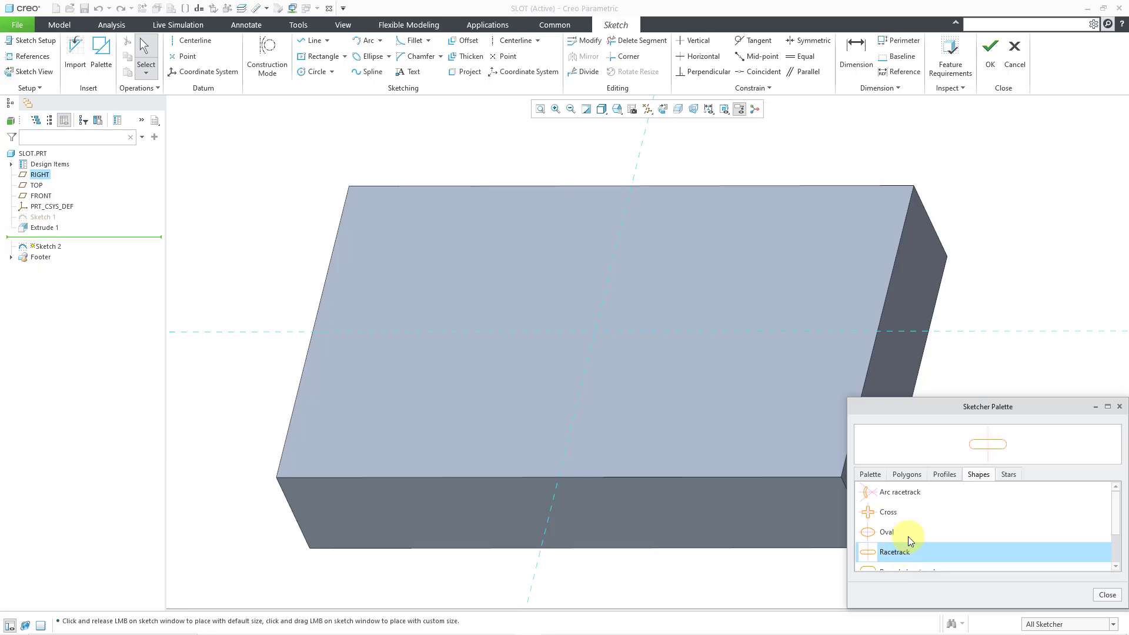
pyautogui.click(803, 169)
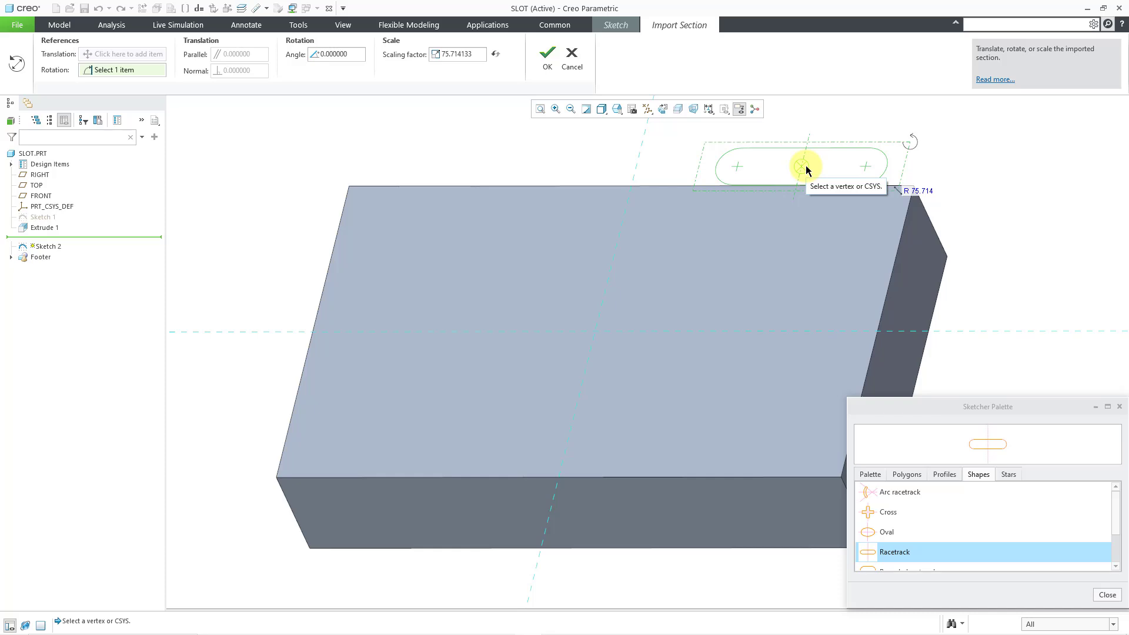
pyautogui.moveTo(806, 170); pyautogui.dragTo(714, 404)
pyautogui.click(1120, 406)
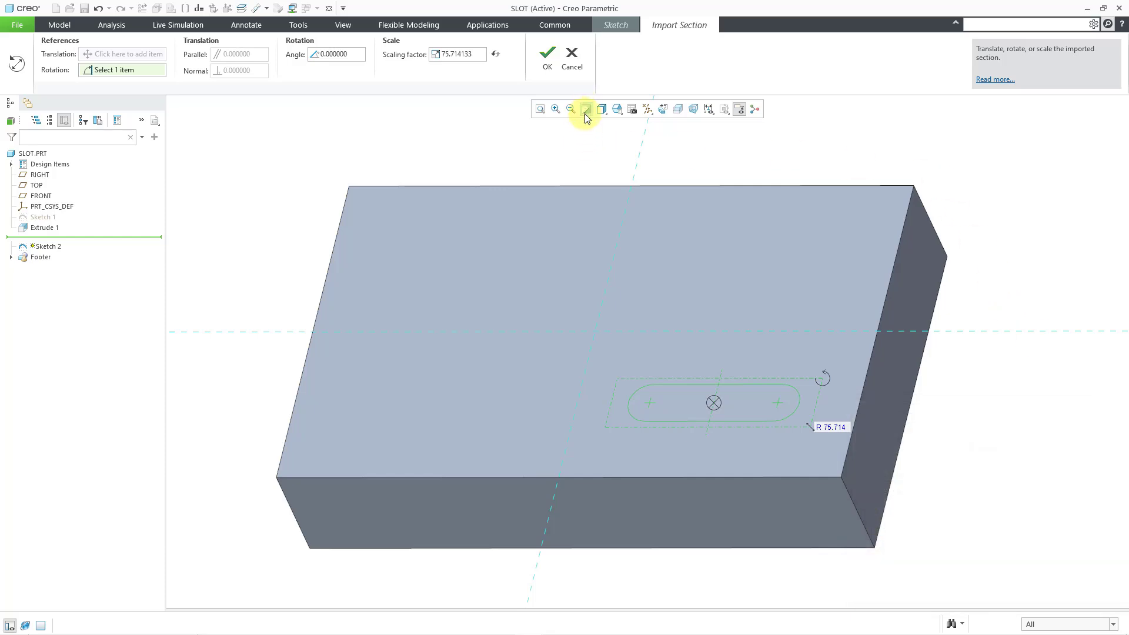
pyautogui.doubleClick(846, 424)
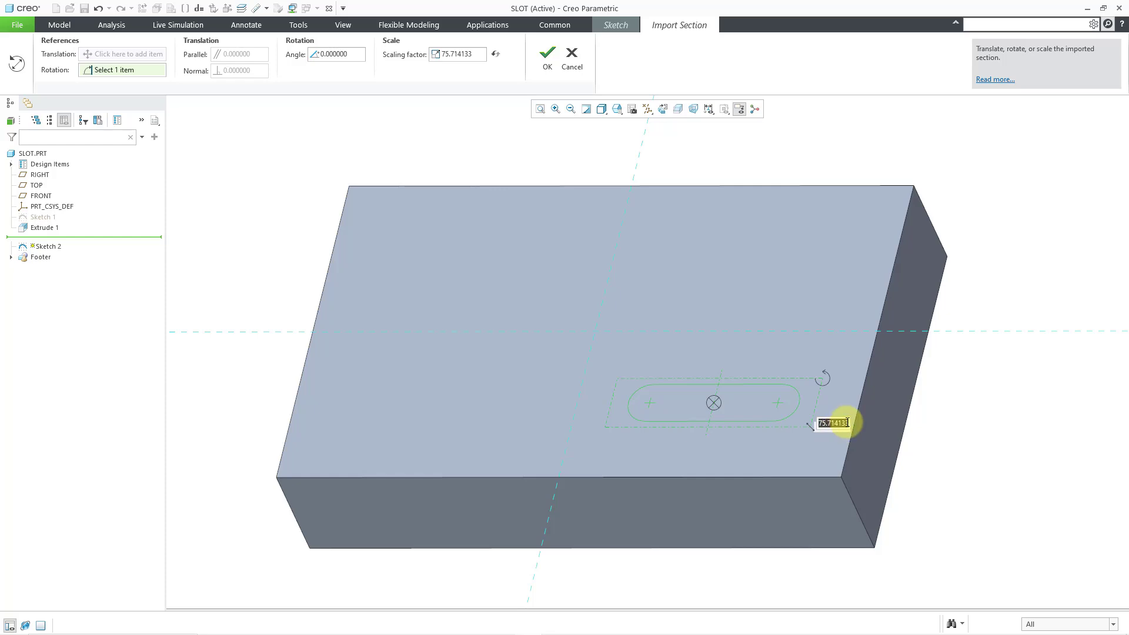
pyautogui.write('80')
pyautogui.press('Return')
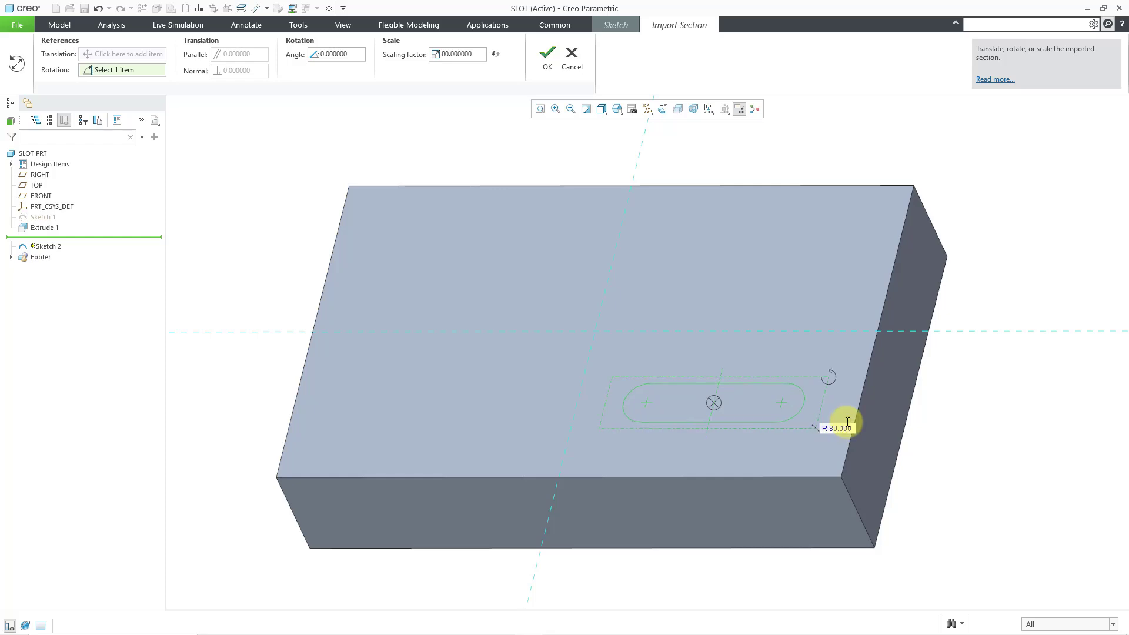
pyautogui.click(548, 61)
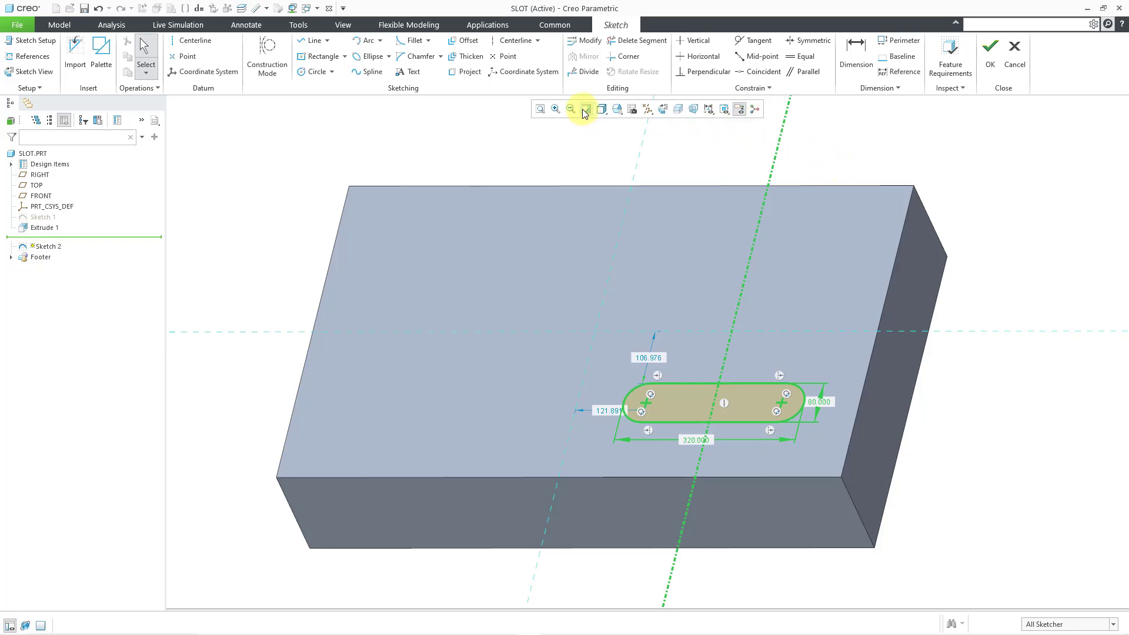
pyautogui.click(640, 130)
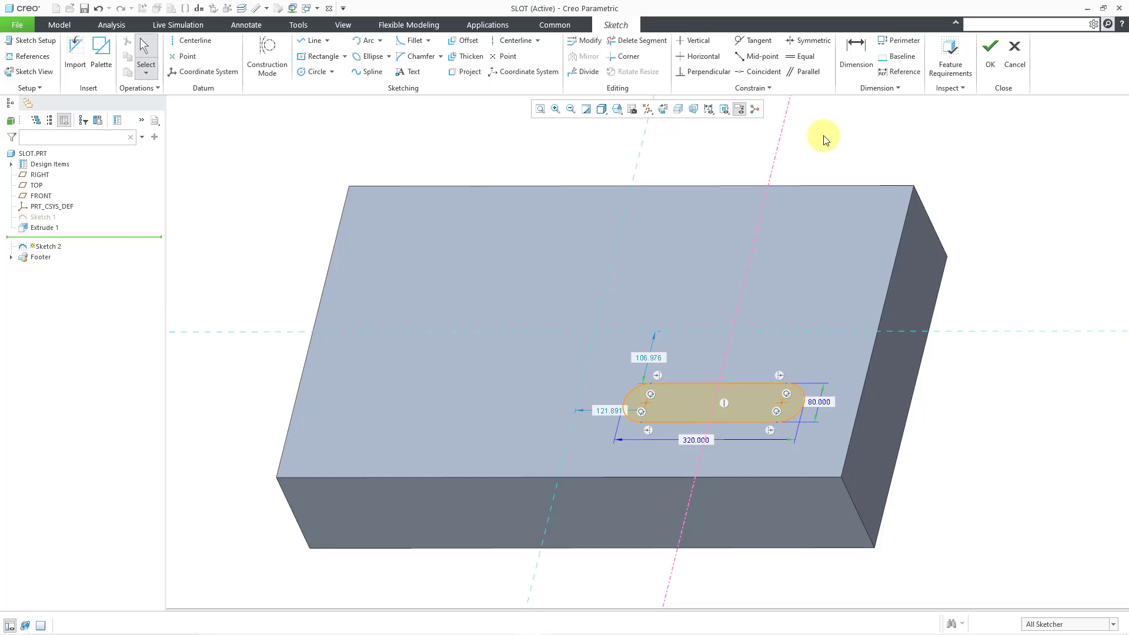
# - Dimension the racetrack's centreline from the block's right side face and set the distance to 250
pyautogui.click(856, 59)
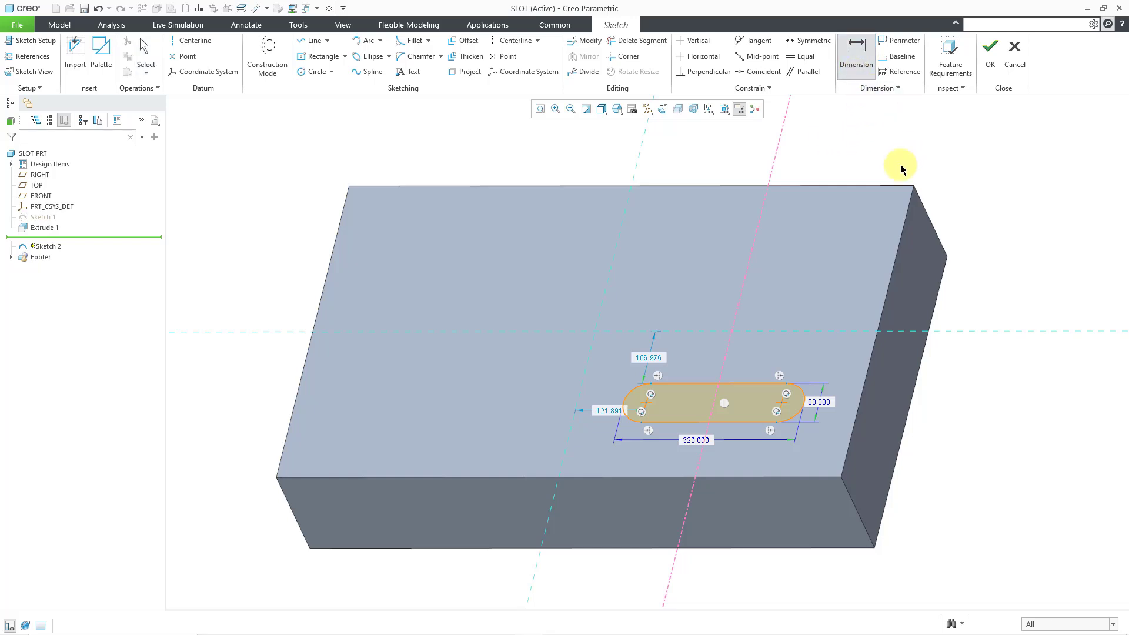
pyautogui.click(774, 165)
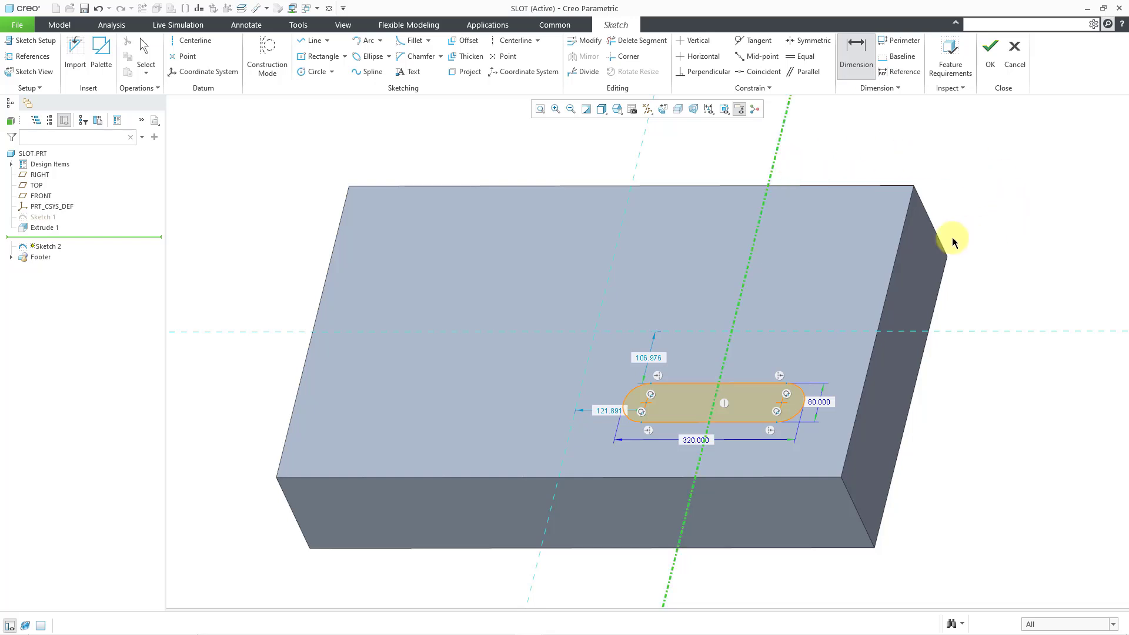
pyautogui.click(936, 241)
pyautogui.middleClick(853, 144)
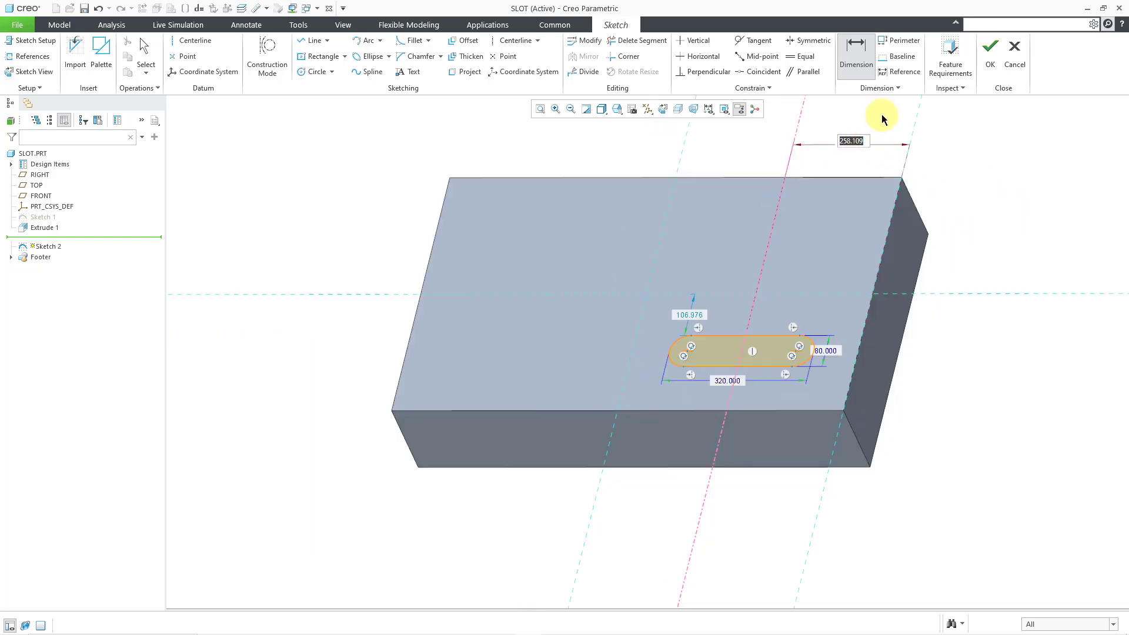
pyautogui.scroll(-2, 881, 118)
pyautogui.write('2')
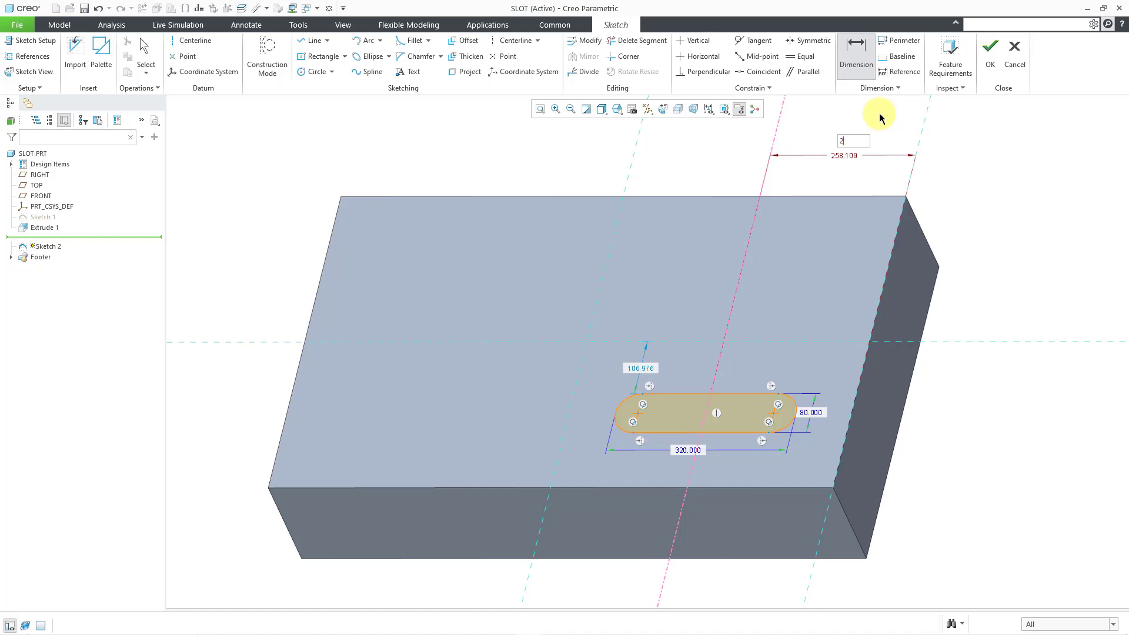
pyautogui.write('50')
pyautogui.press('Return')
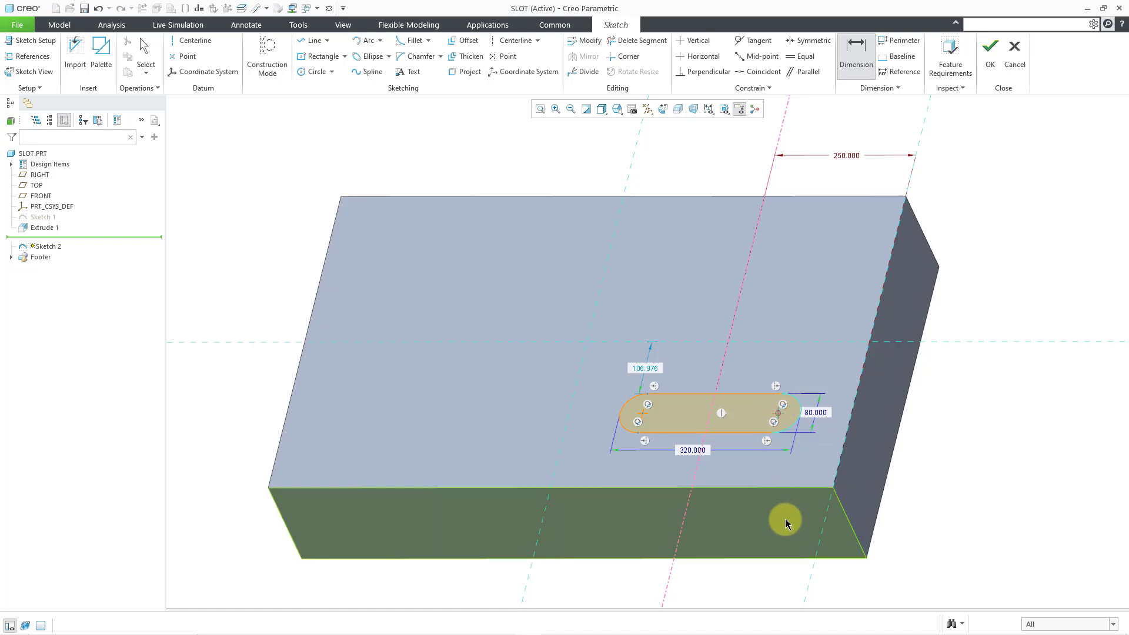
# - Dimension the racetrack's right arc centre from the block's front face at 150, and change that distance to 100
pyautogui.click(807, 511)
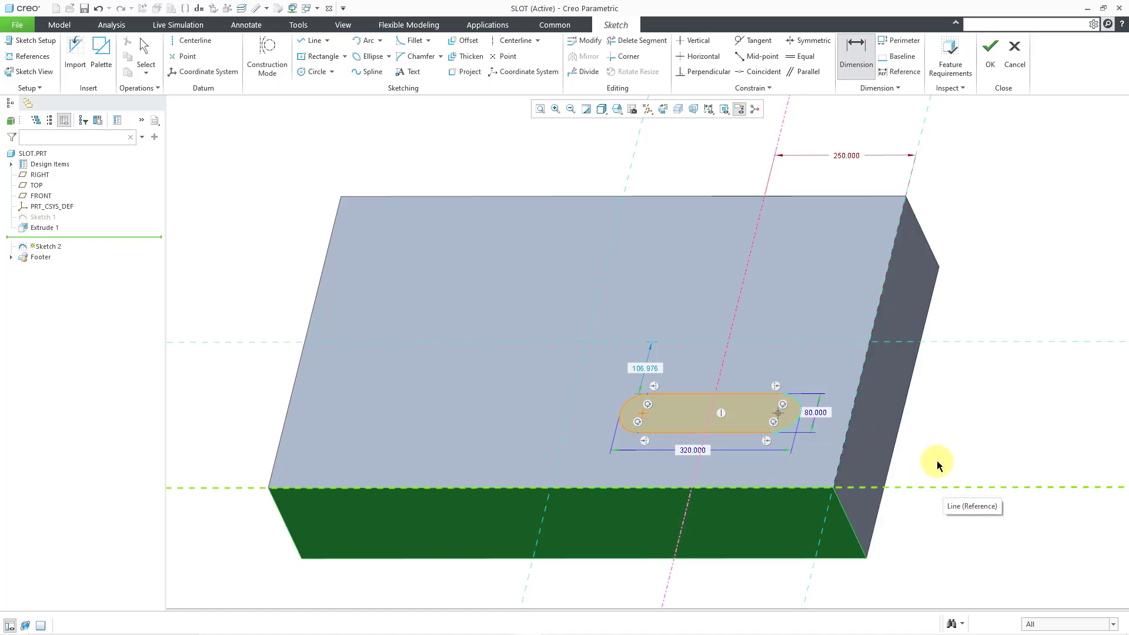
pyautogui.middleClick(940, 474)
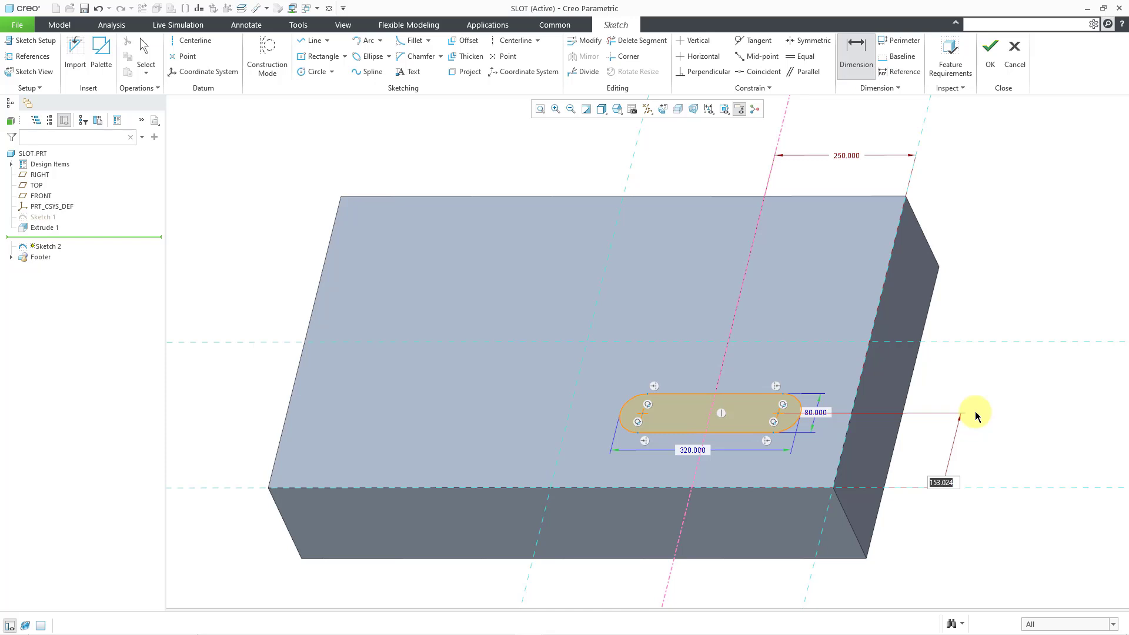
pyautogui.write('150')
pyautogui.press('Return')
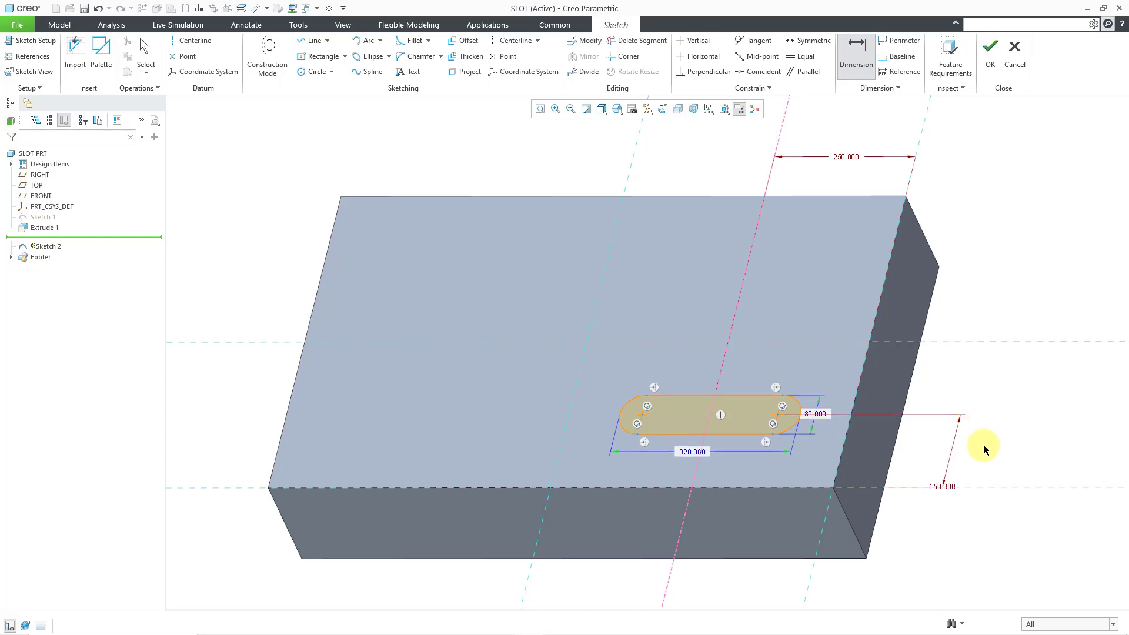
pyautogui.doubleClick(949, 484)
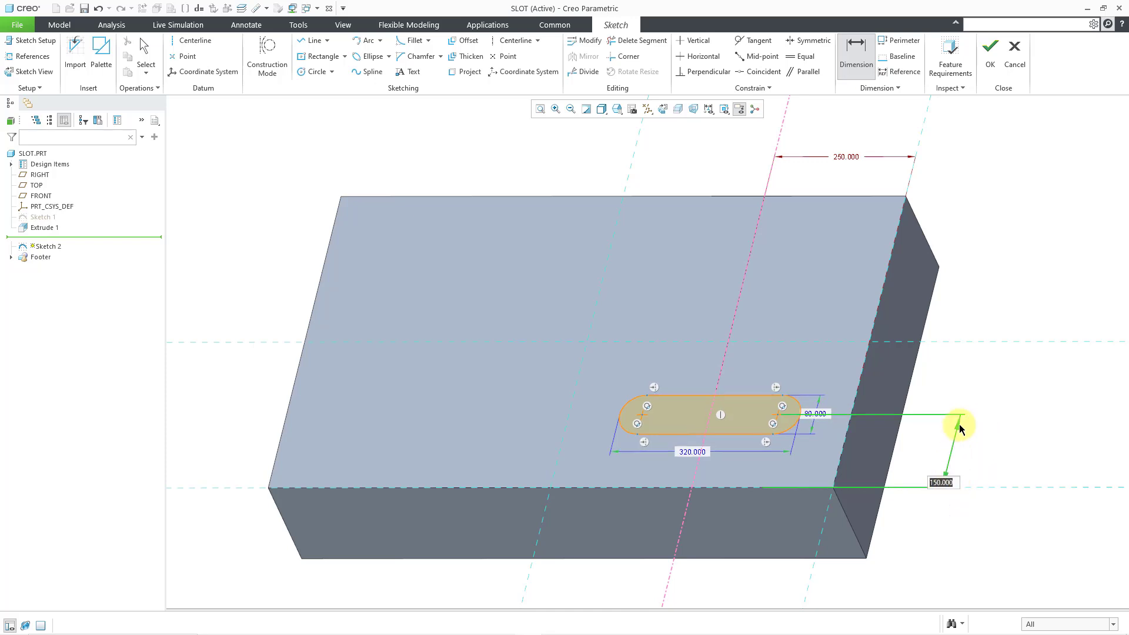
pyautogui.write('100')
pyautogui.press('Return')
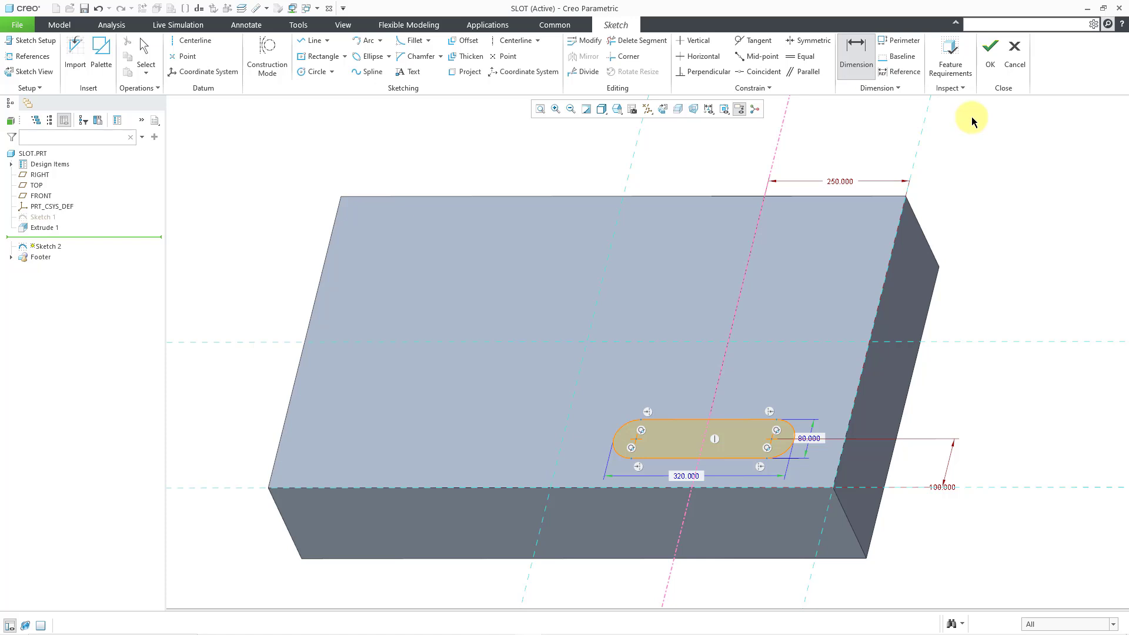
# - With the display style set to No Hidden, add datum points at both racetrack arc centres and its middle, and finish the sketch
pyautogui.click(605, 112)
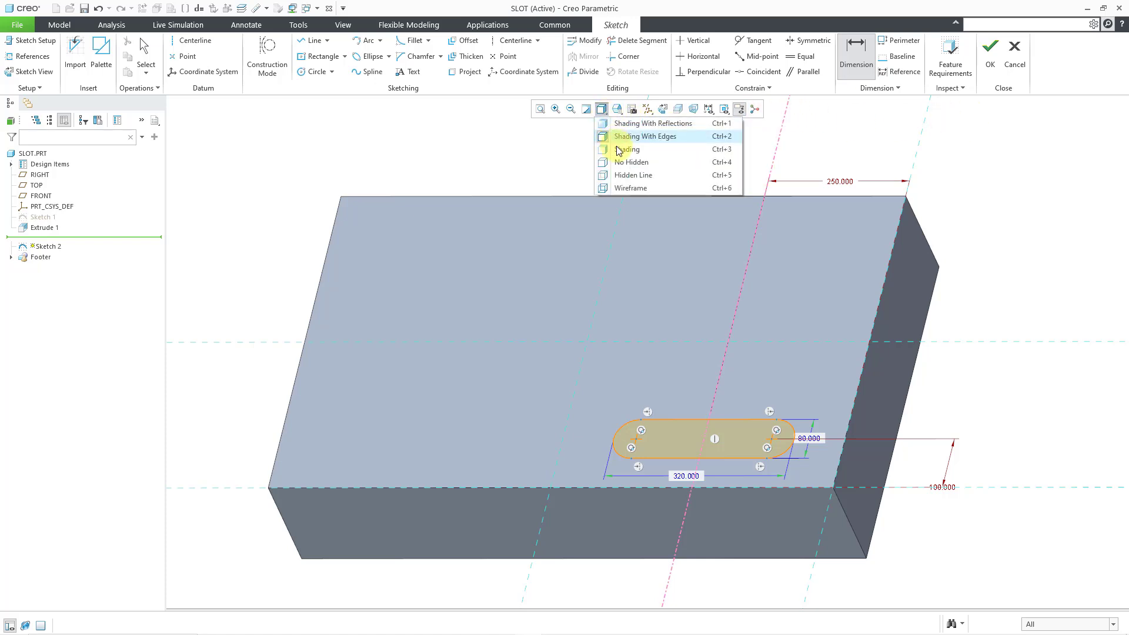
pyautogui.click(624, 163)
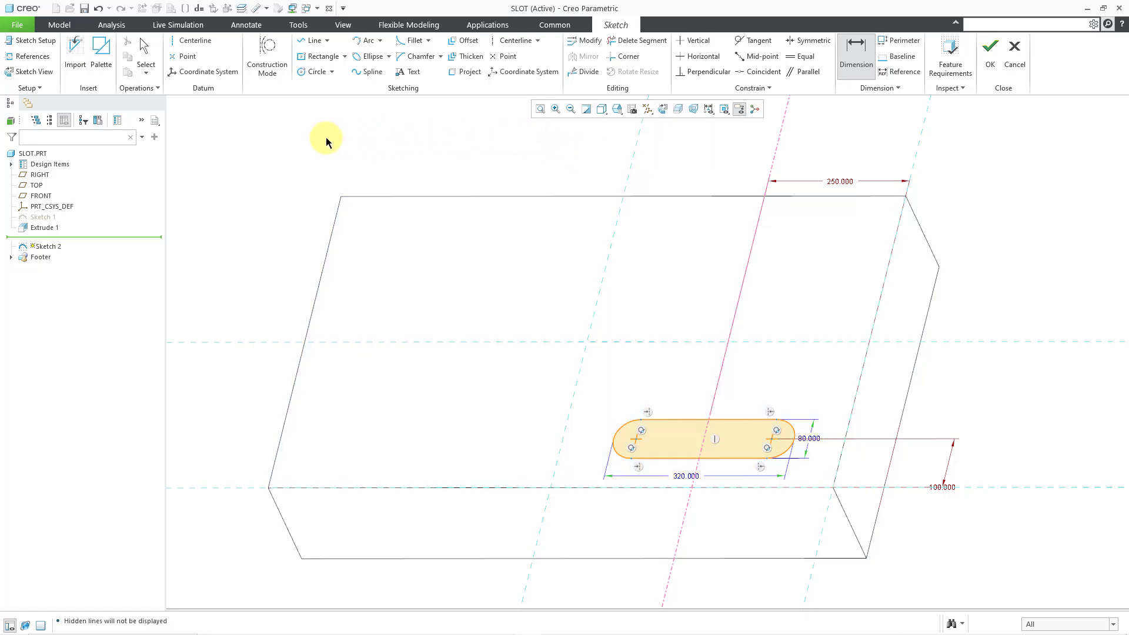
pyautogui.click(182, 56)
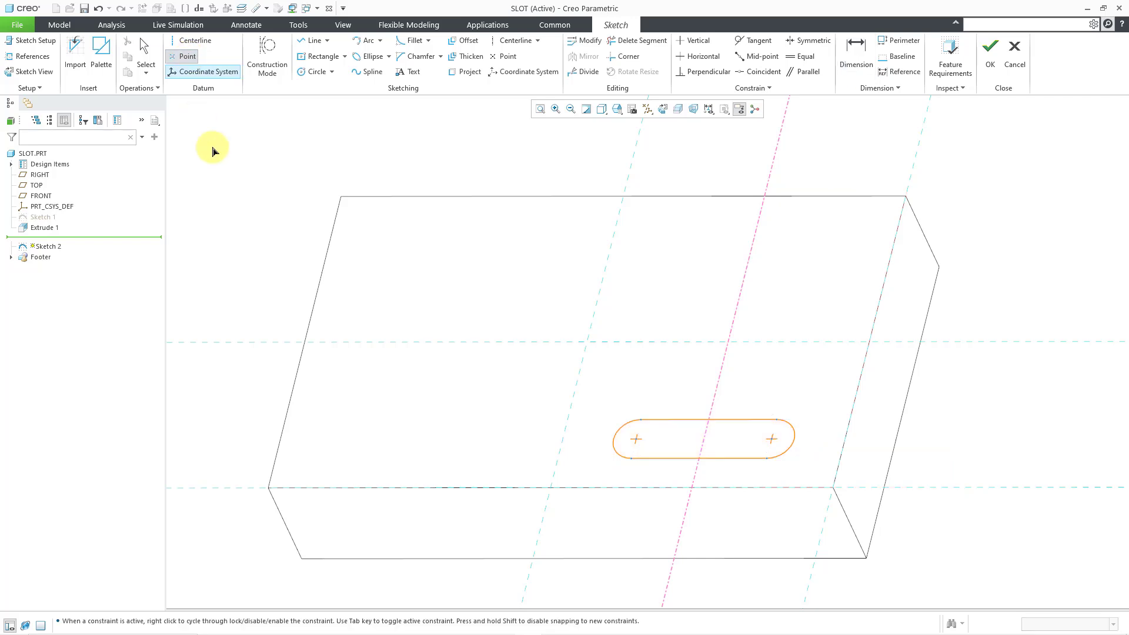
pyautogui.click(636, 439)
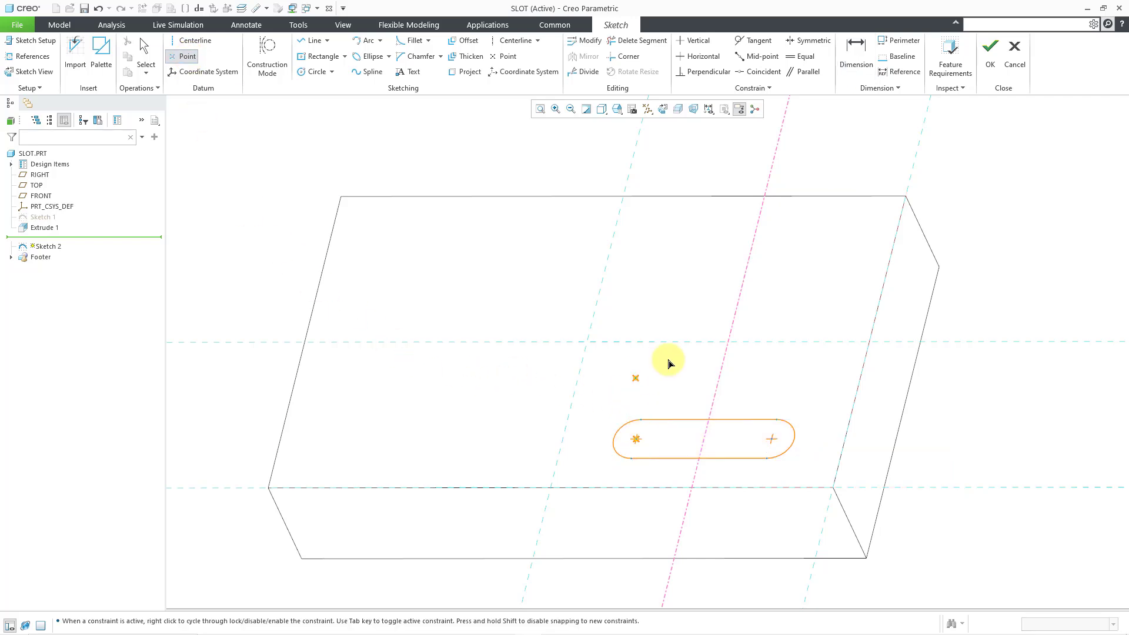
pyautogui.click(771, 439)
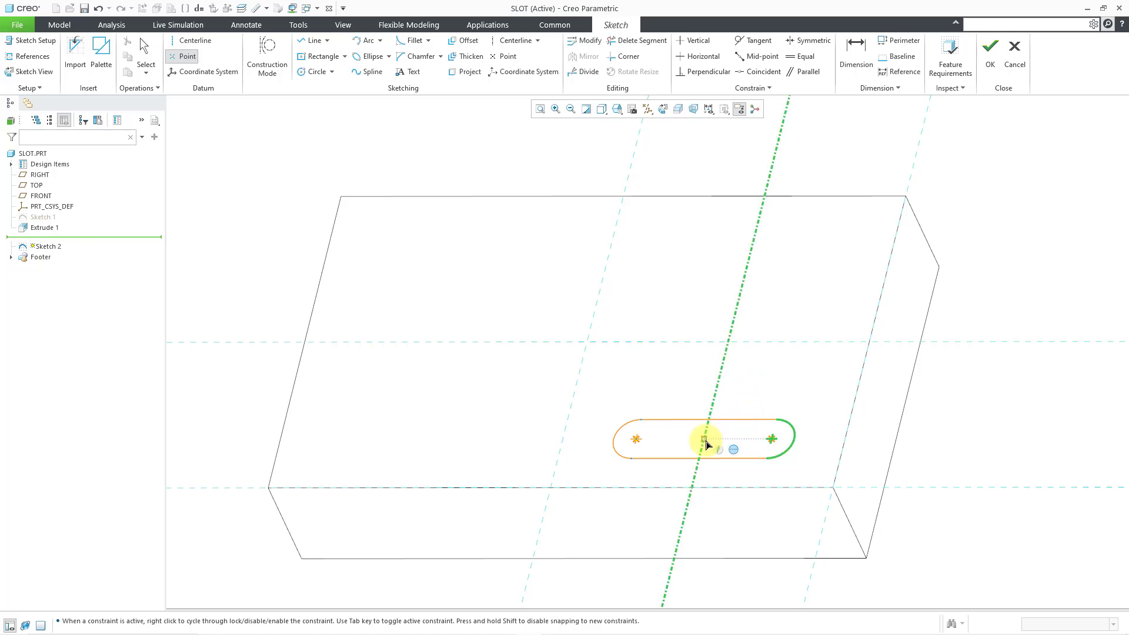
pyautogui.click(704, 440)
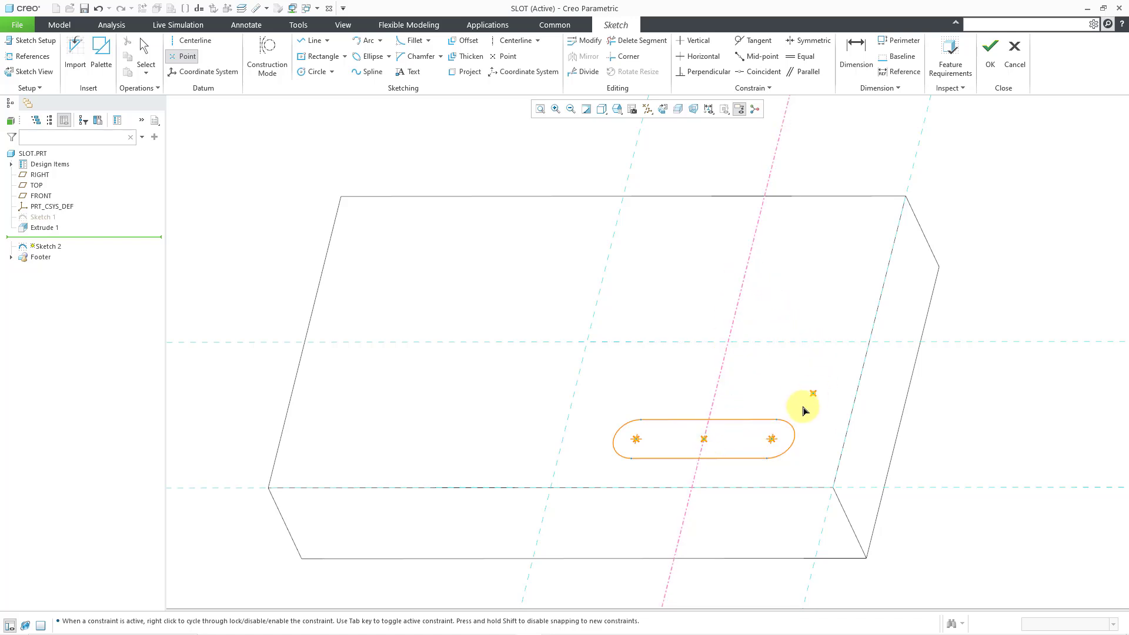
pyautogui.middleClick(951, 195)
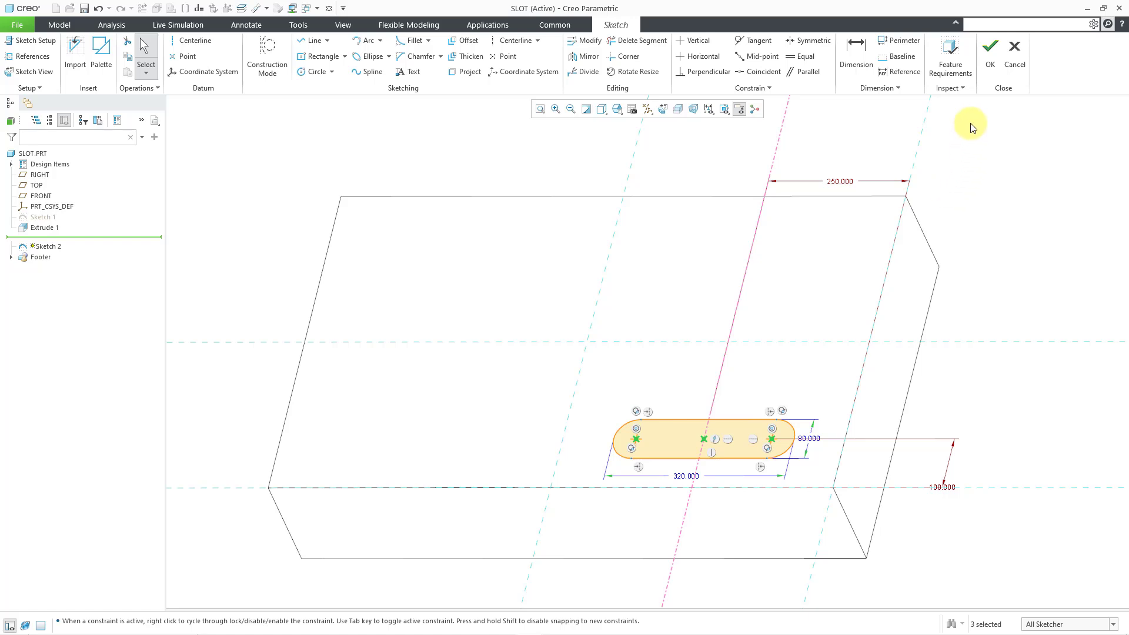
pyautogui.click(990, 55)
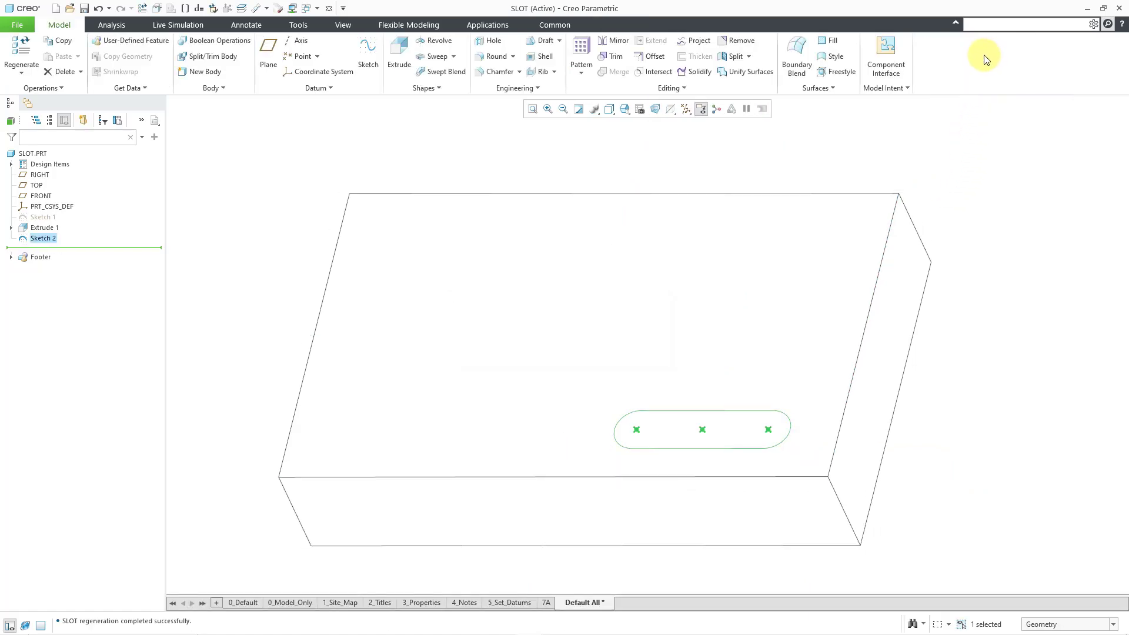
# - Extrude Sketch 2 down into the block as a material-removing cut that passes completely through it
pyautogui.rightClick(706, 151)
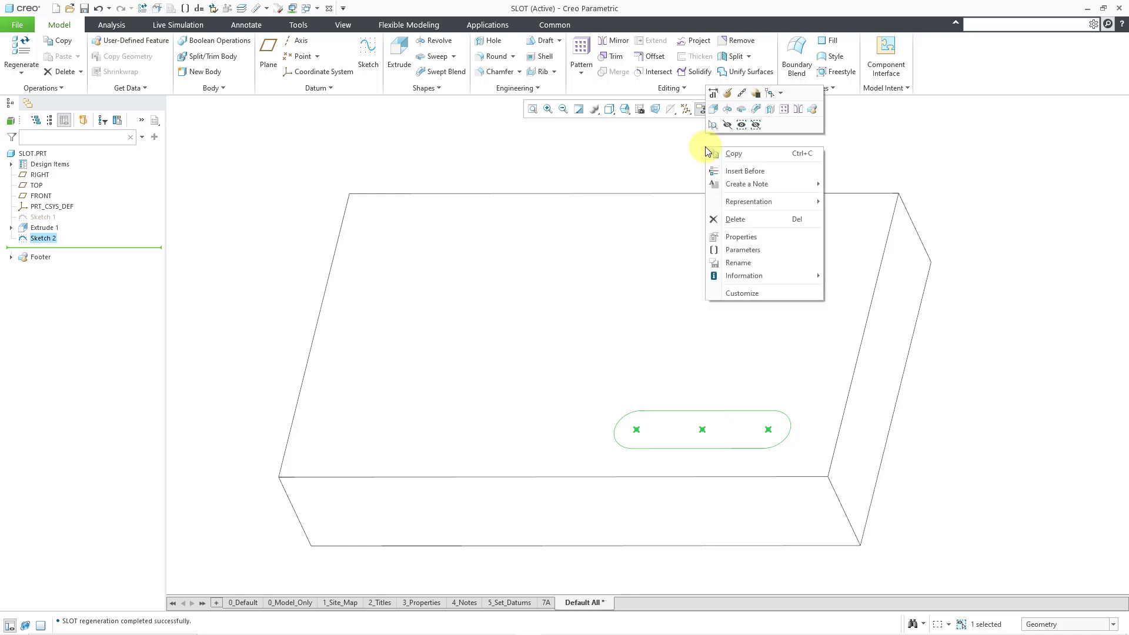
pyautogui.click(716, 109)
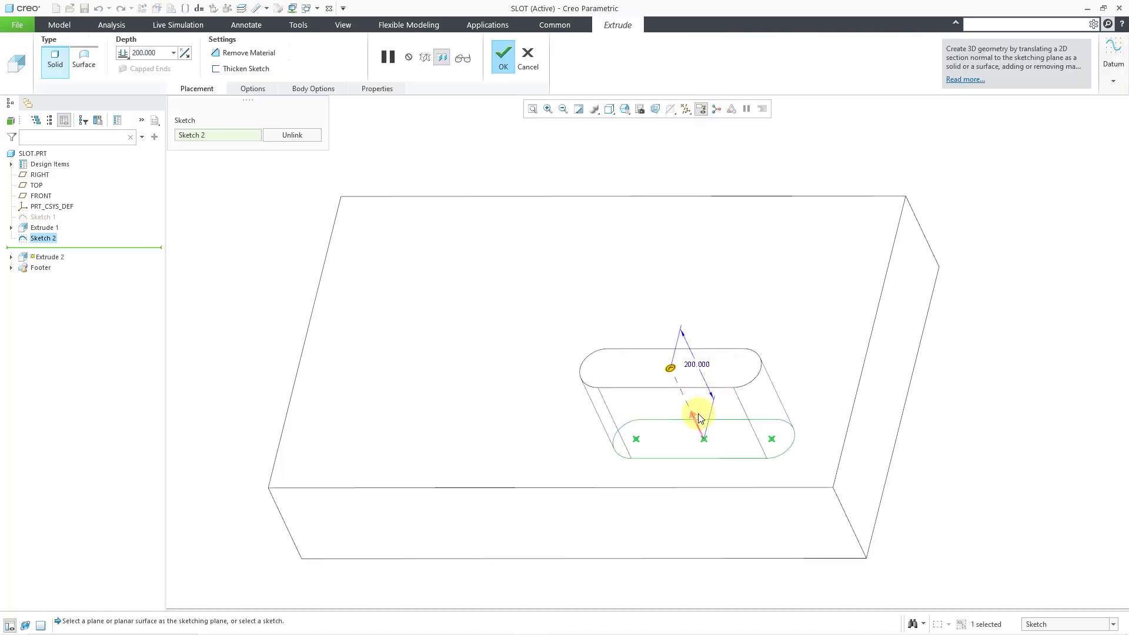
pyautogui.moveTo(700, 419); pyautogui.dragTo(737, 507)
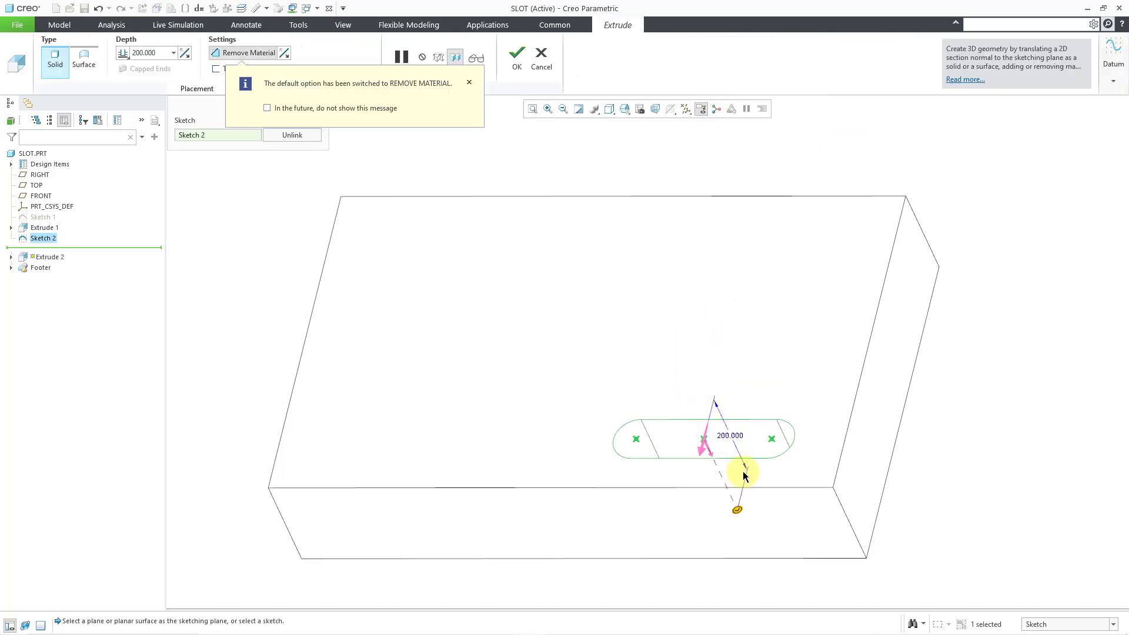
pyautogui.rightClick(739, 511)
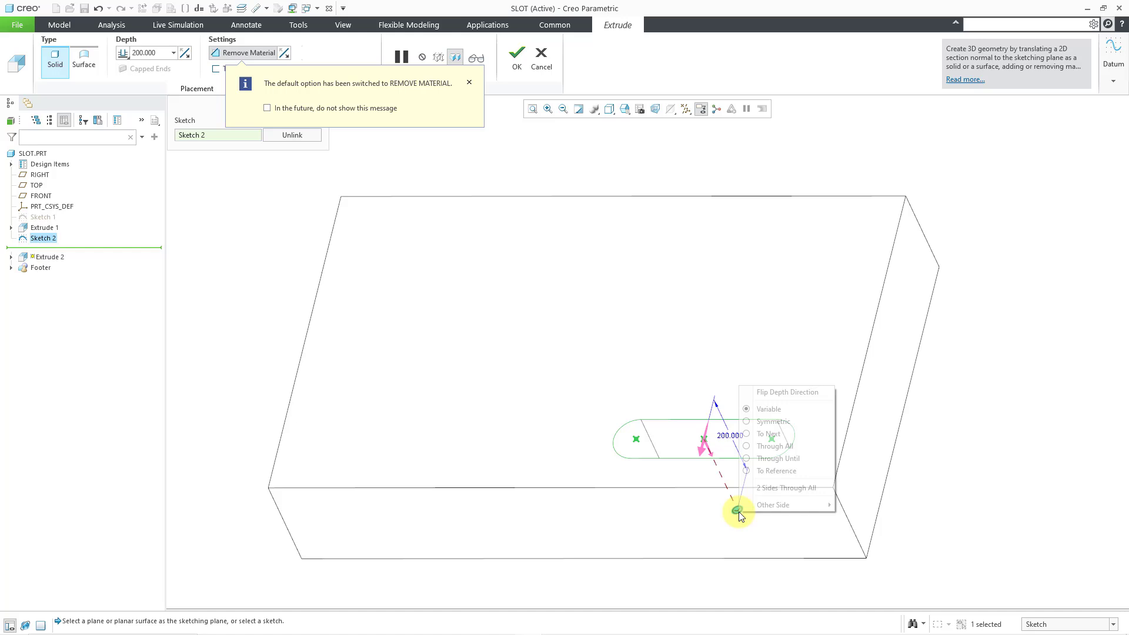
pyautogui.click(786, 435)
pyautogui.middleClick(709, 170)
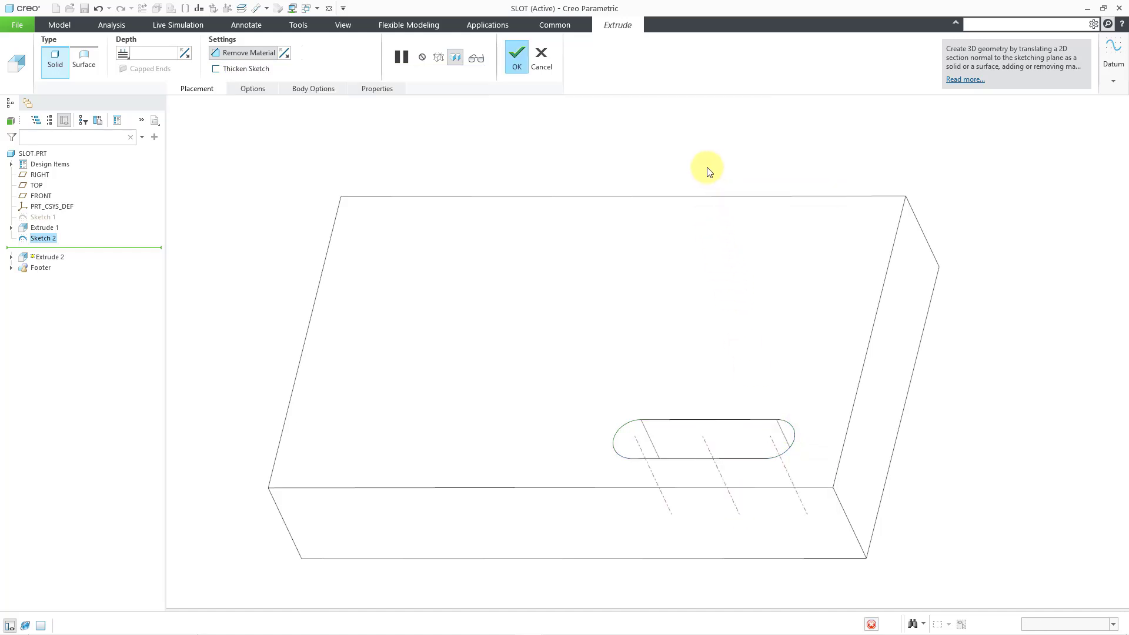
pyautogui.click(665, 160)
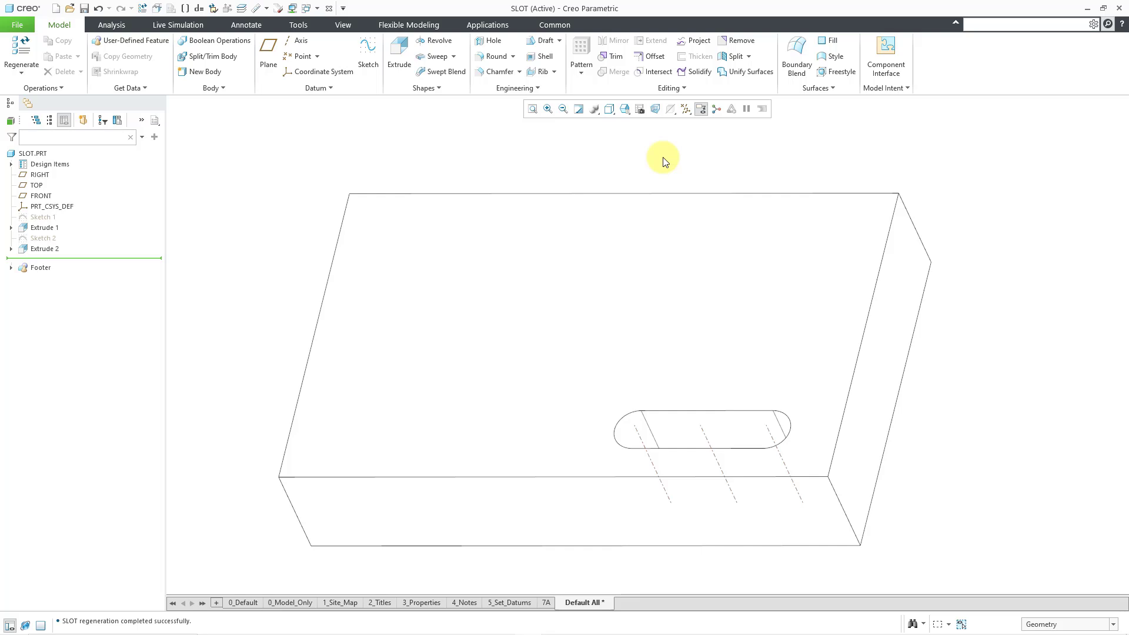
pyautogui.moveTo(688, 294); pyautogui.dragTo(688, 292, button='middle')
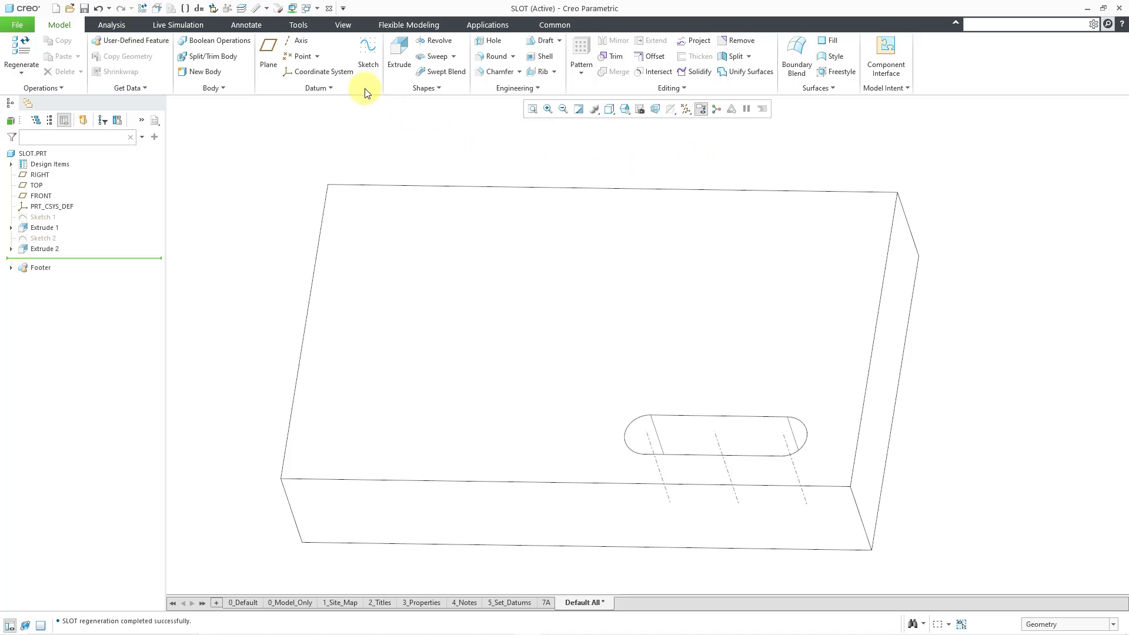
# - Switch to the SLOT_AXES.PRT window
pyautogui.click(306, 8)
pyautogui.click(325, 34)
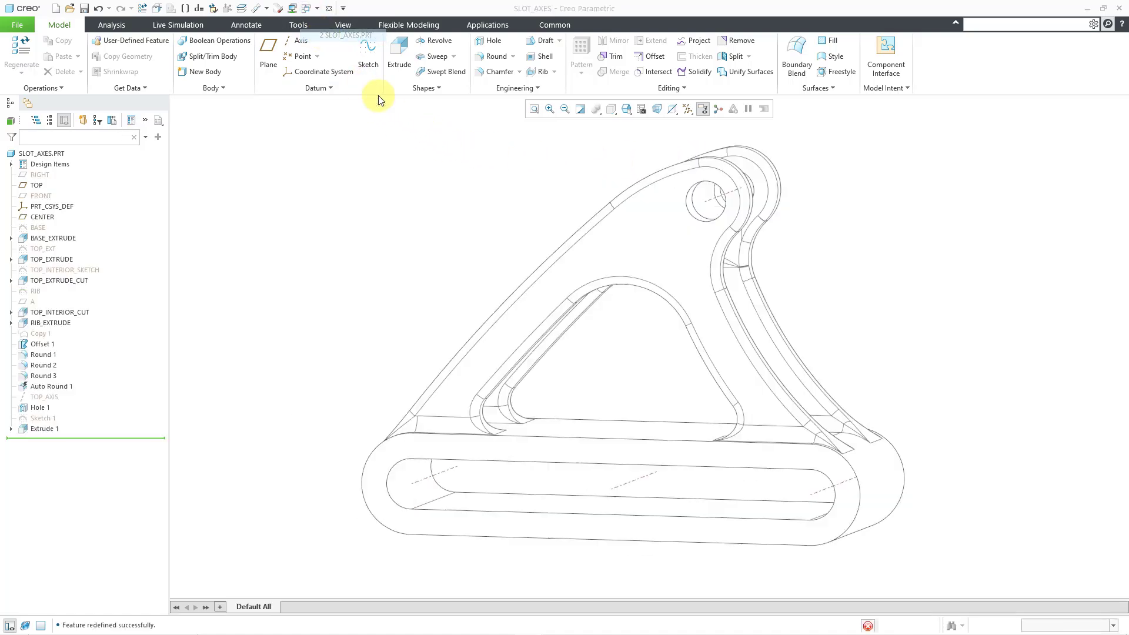
# - Set the model's display style to Shading With Edges
pyautogui.click(614, 110)
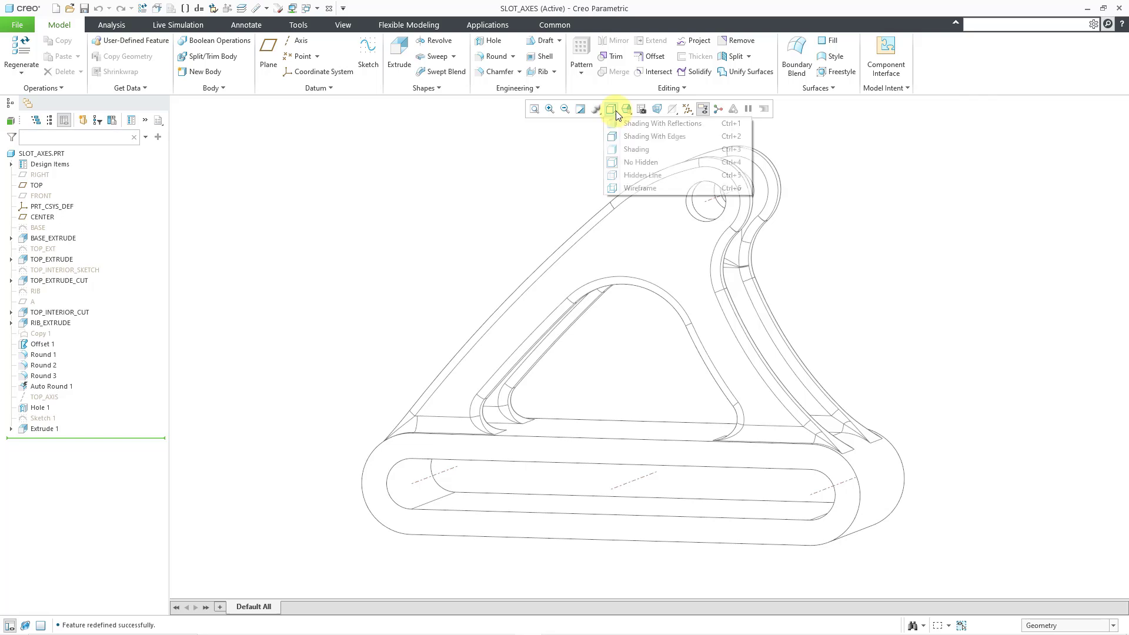
pyautogui.click(641, 137)
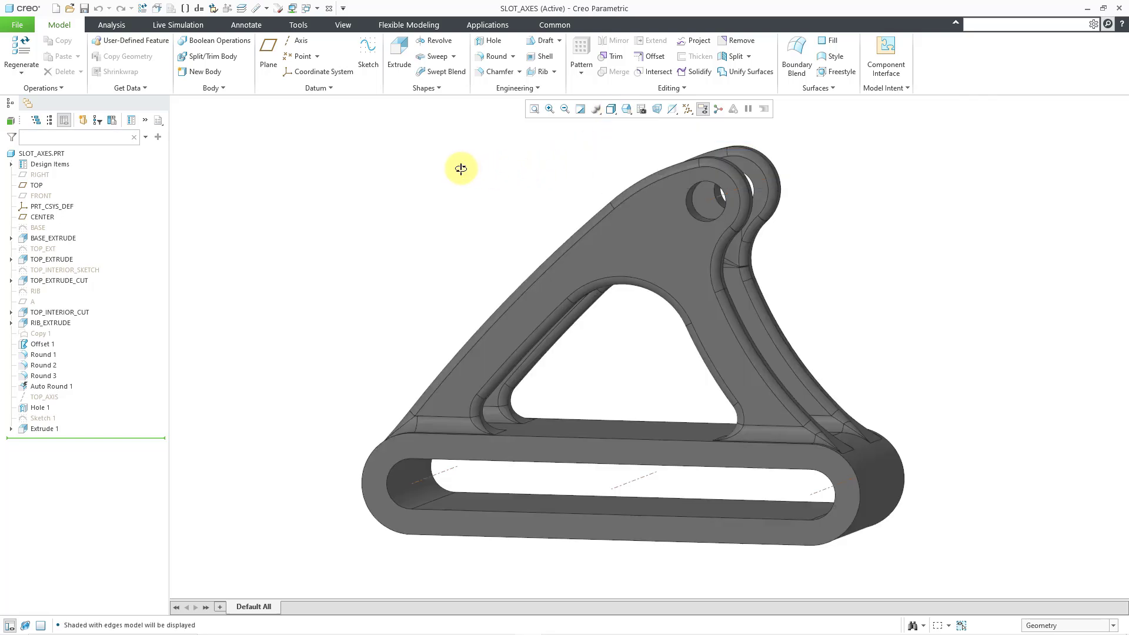
pyautogui.moveTo(461, 168); pyautogui.dragTo(467, 168, button='middle')
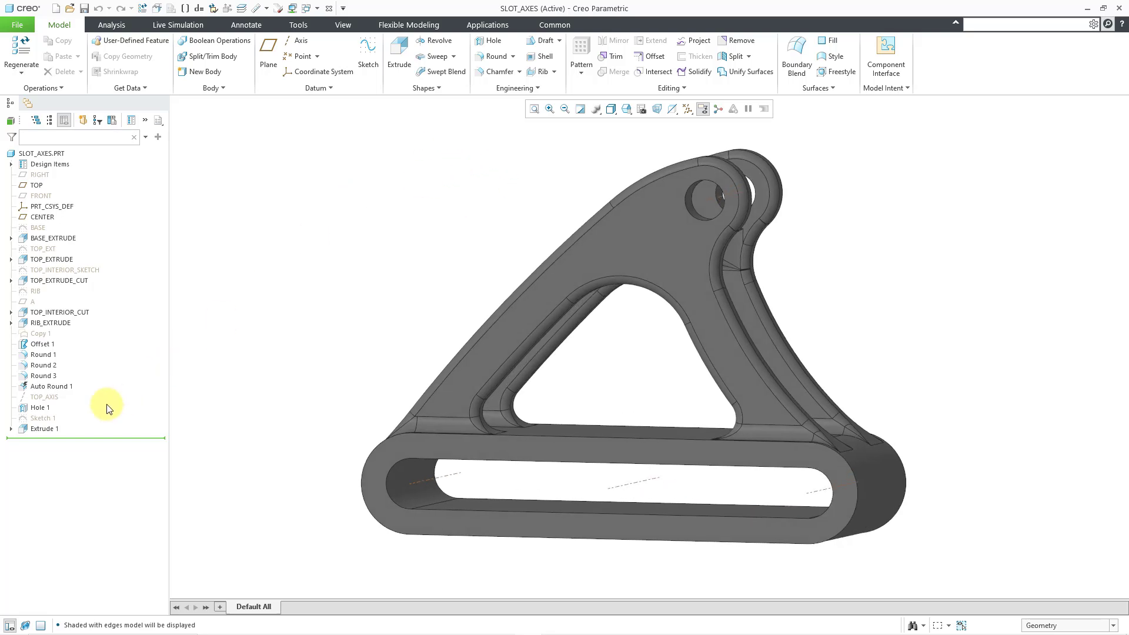
# - Edit Sketch 1 to add a horizontal datum centerline through the racetrack's middle point, and finish the sketch
pyautogui.click(50, 418)
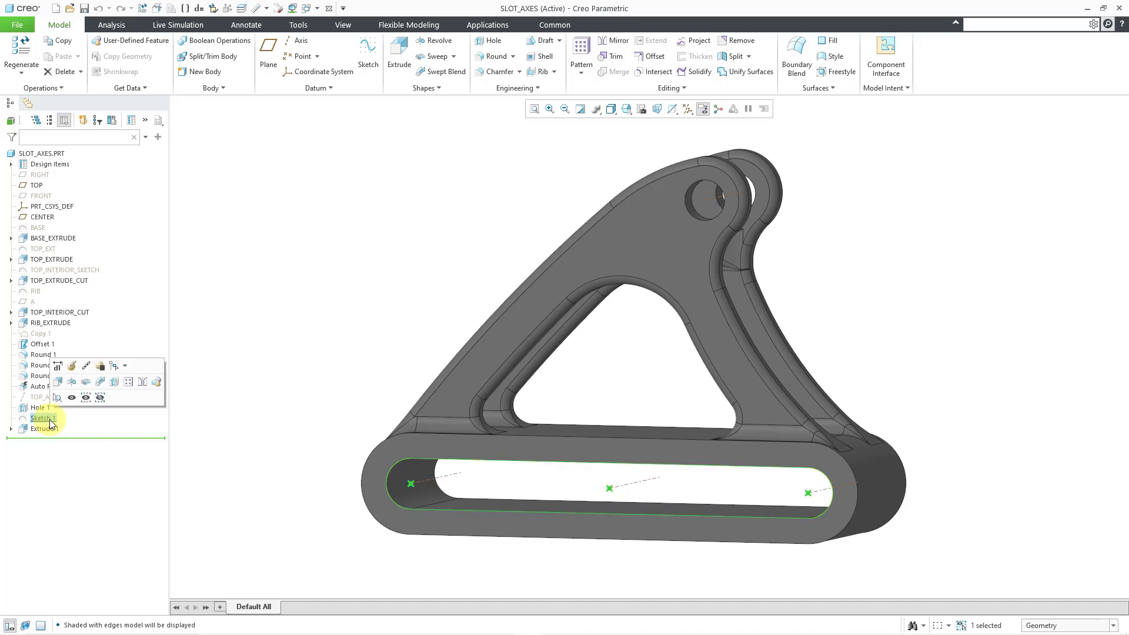
pyautogui.click(72, 366)
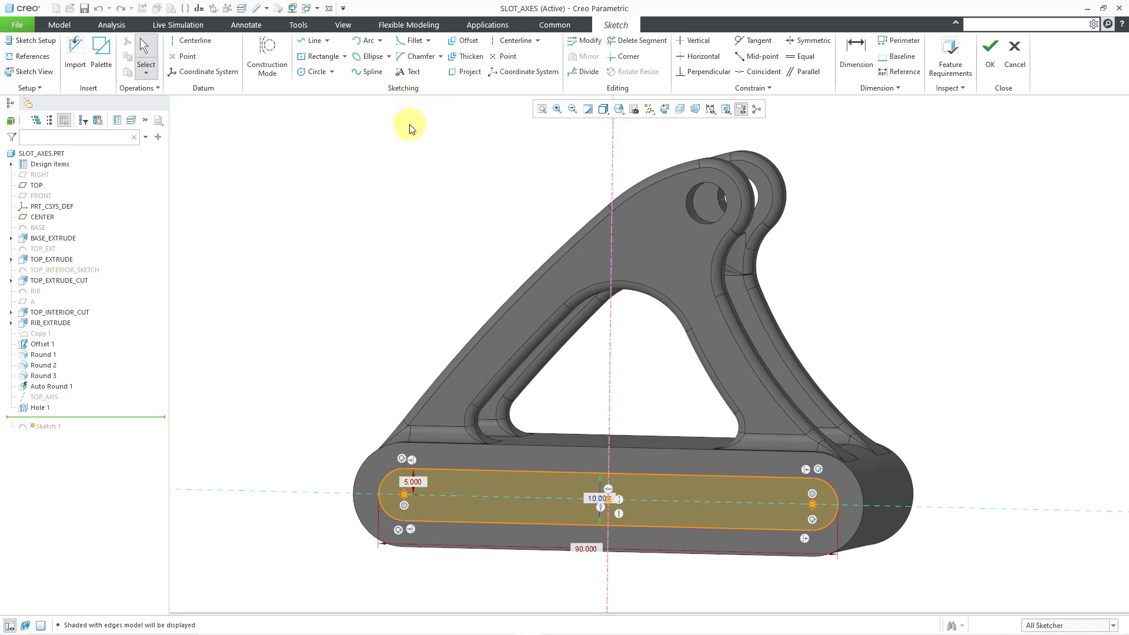
pyautogui.click(206, 42)
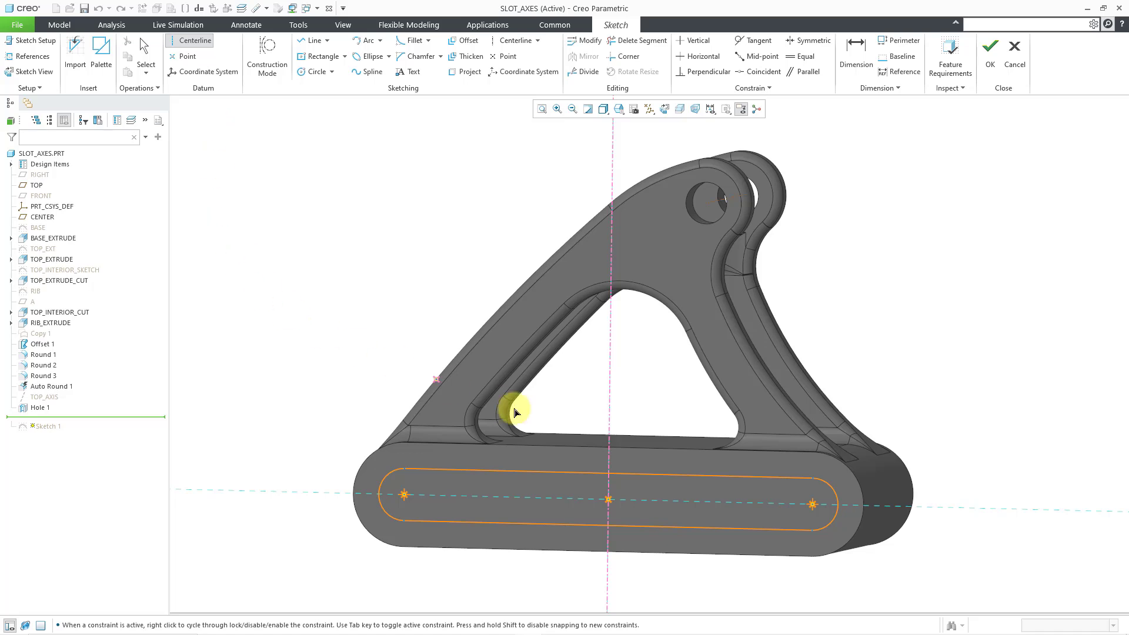
pyautogui.click(608, 500)
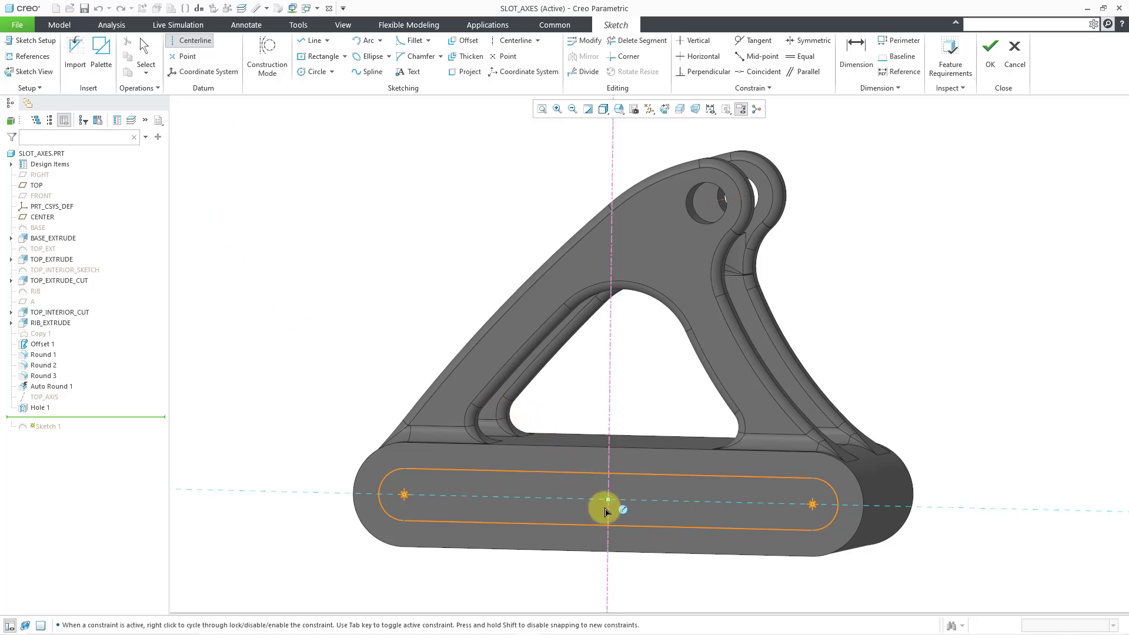
pyautogui.click(707, 499)
pyautogui.middleClick(904, 319)
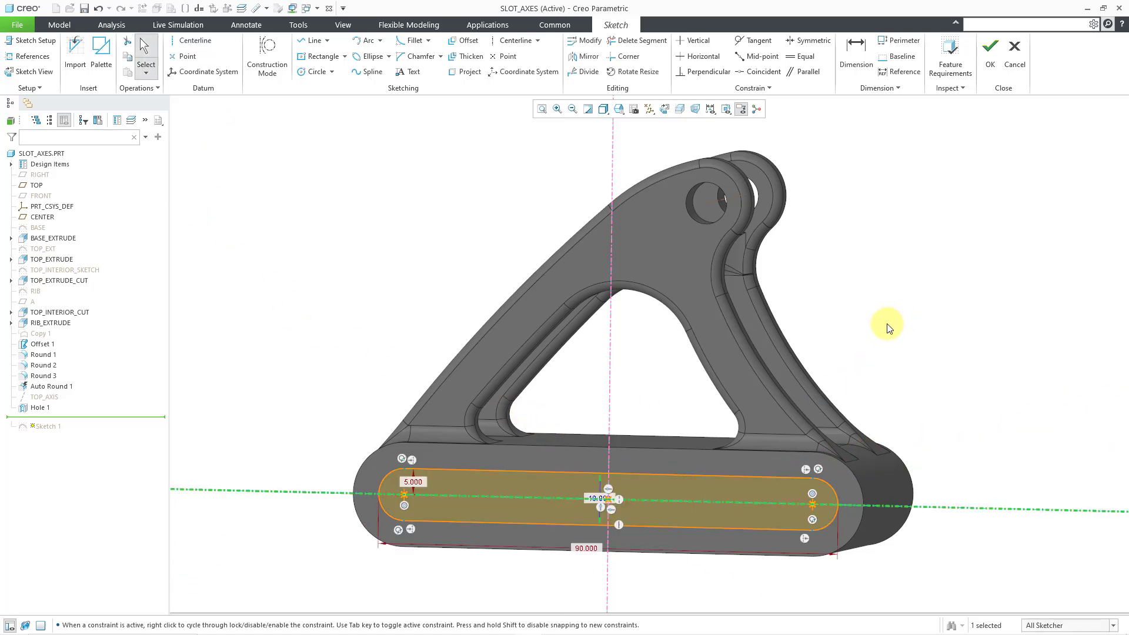
pyautogui.click(988, 69)
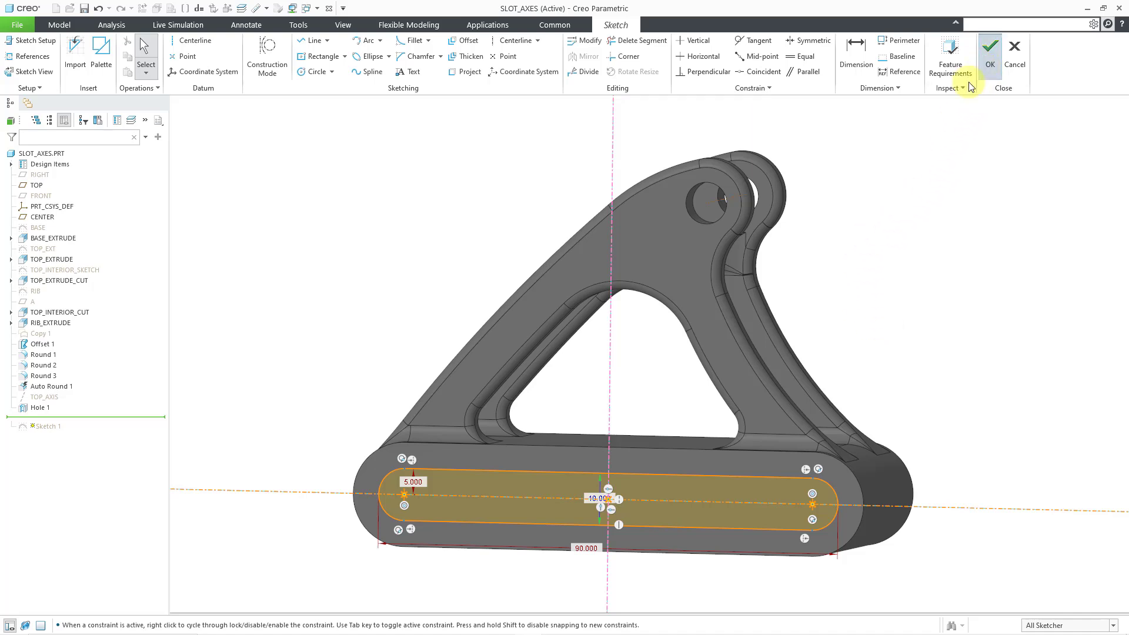
# - Show the hidden Sketch 1 in the model
pyautogui.scroll(-2, 400, 216)
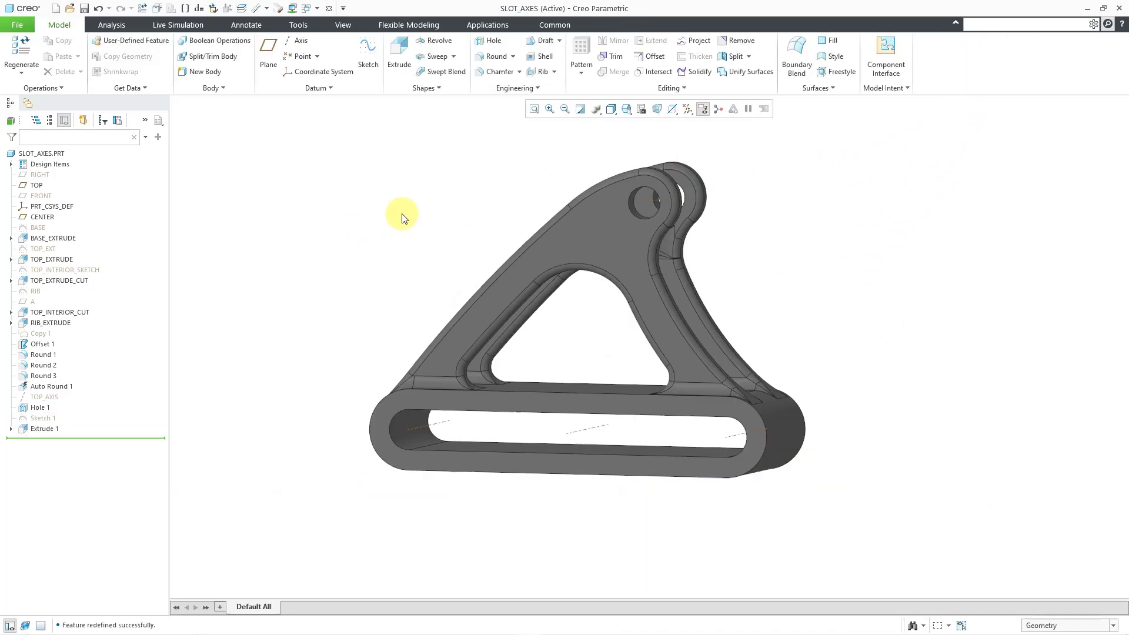
pyautogui.moveTo(450, 250); pyautogui.dragTo(447, 255, button='middle')
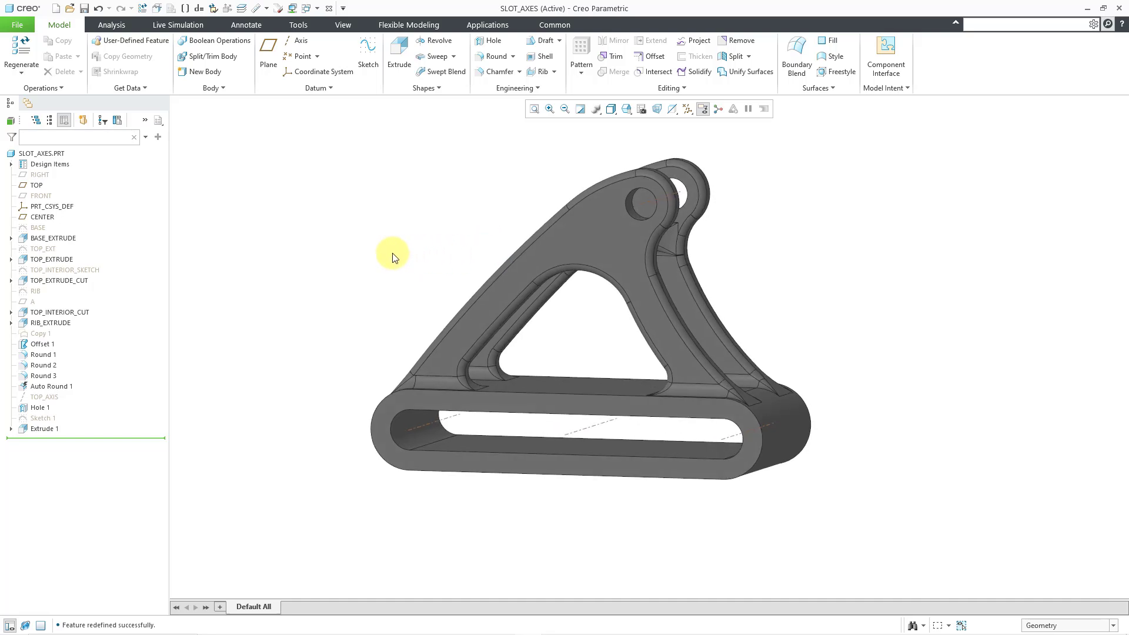
pyautogui.click(49, 420)
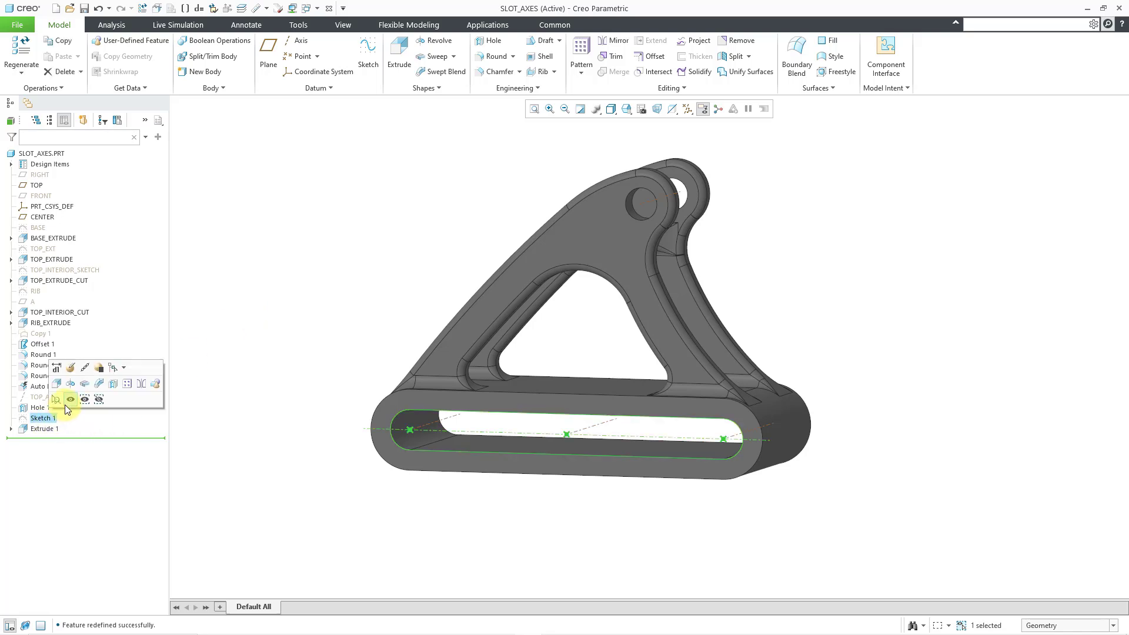
pyautogui.click(239, 396)
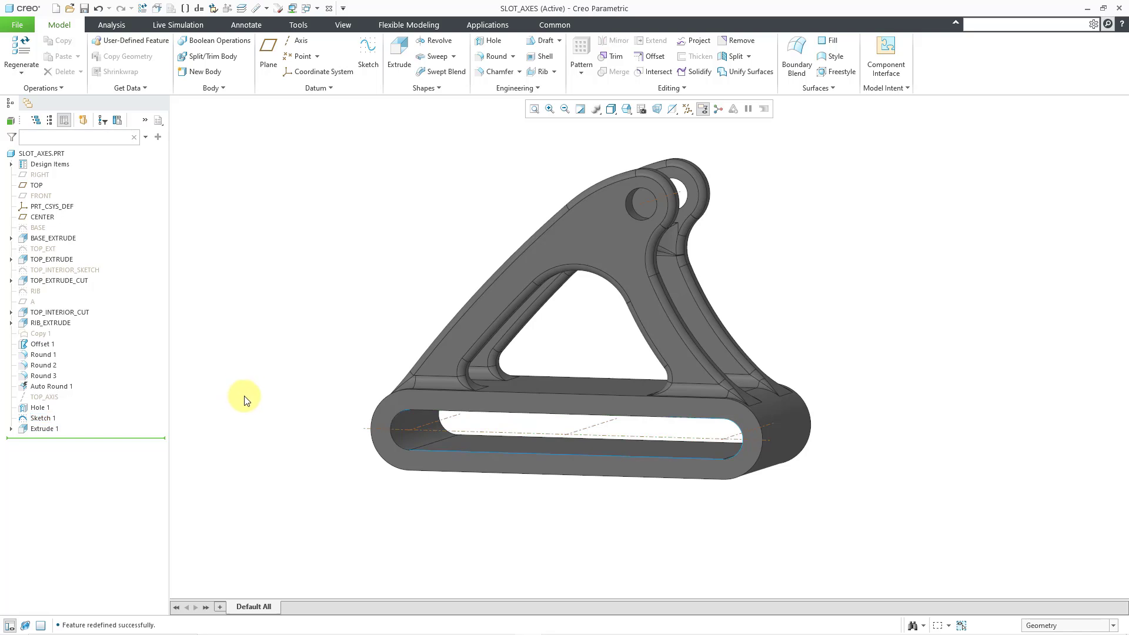
# - Change the display style to No Hidden to examine the slot's axes and the sketch's horizontal axis
pyautogui.moveTo(310, 469); pyautogui.dragTo(308, 473, button='middle')
pyautogui.scroll(-2, 477, 450)
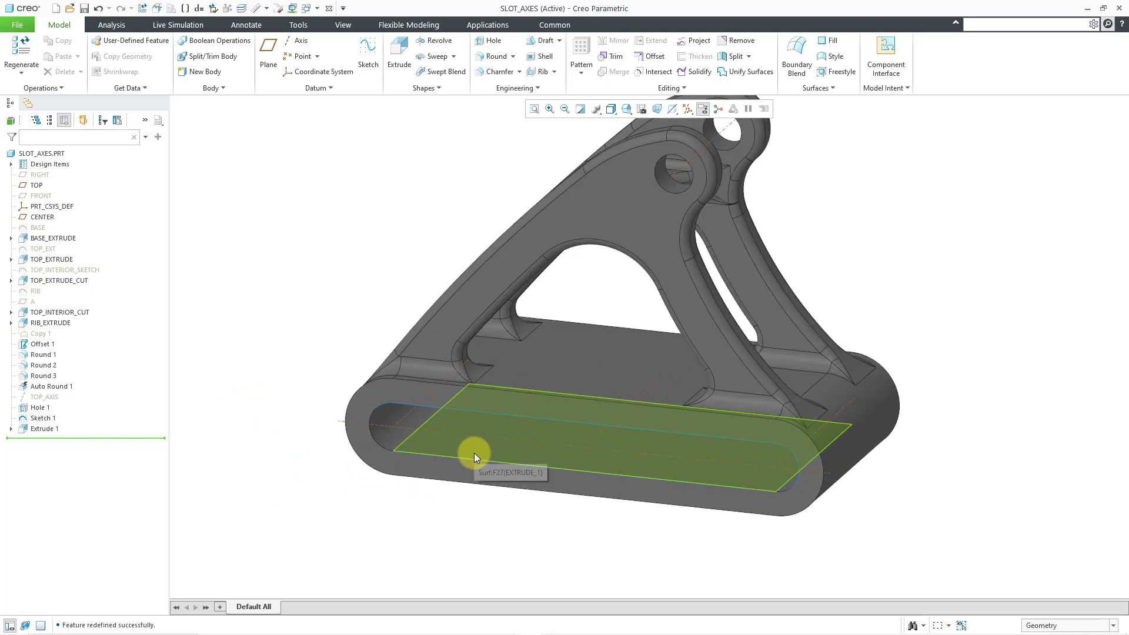
pyautogui.click(612, 109)
pyautogui.click(647, 164)
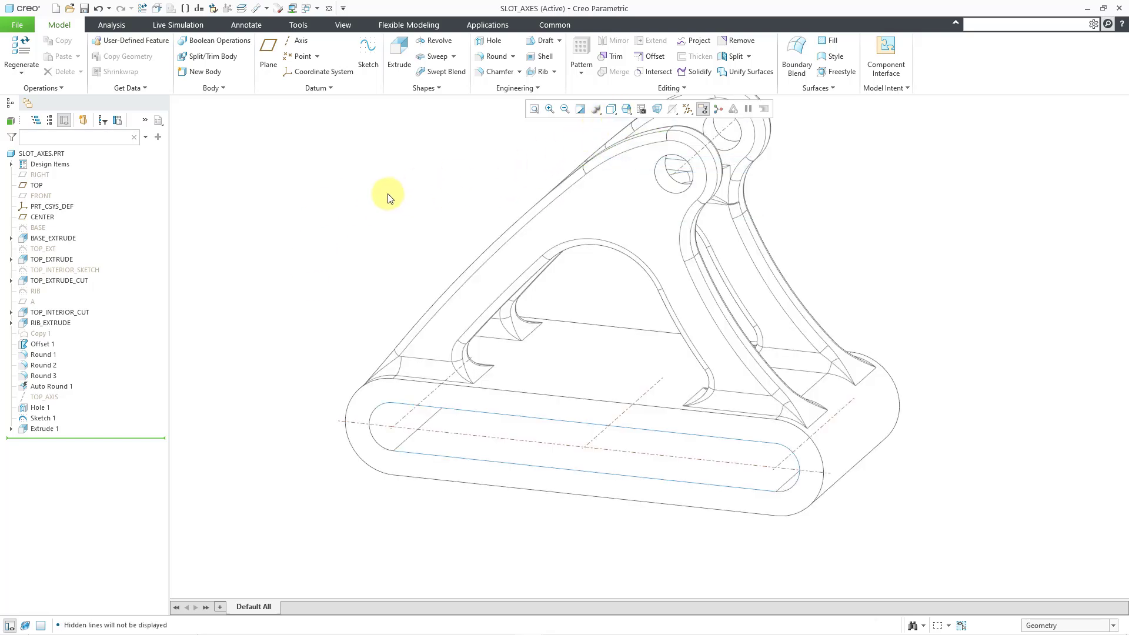